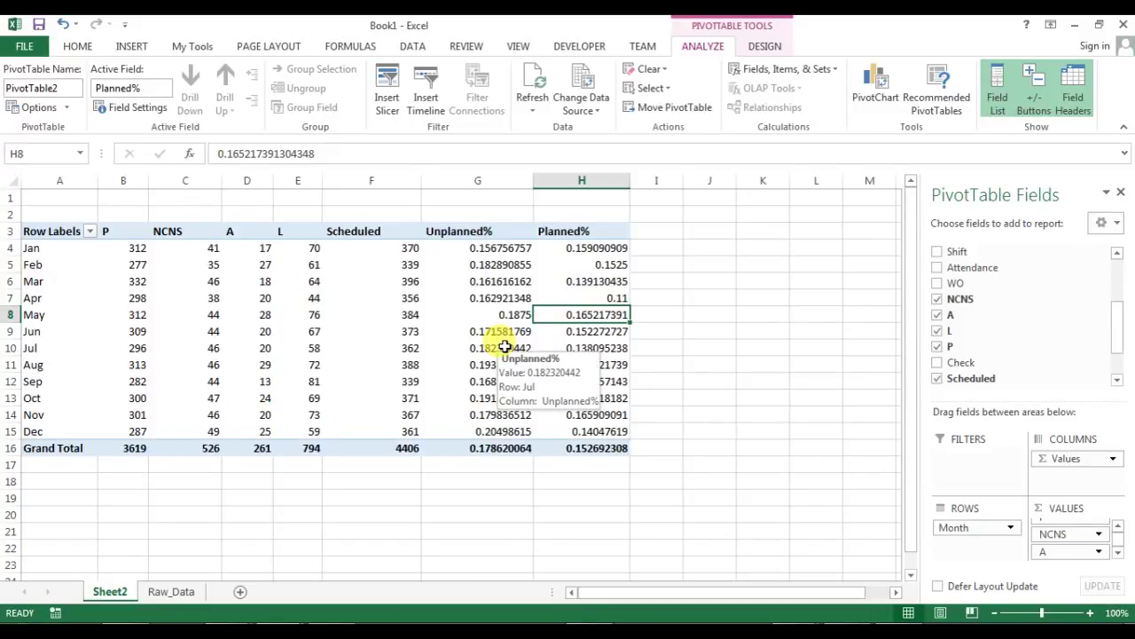
- Examine the Raw_Data sheet's columns and the COUNTIF formulas under the WO, NCNS and A headings
{"action": "mouse_move", "coordinate": [498, 259]}
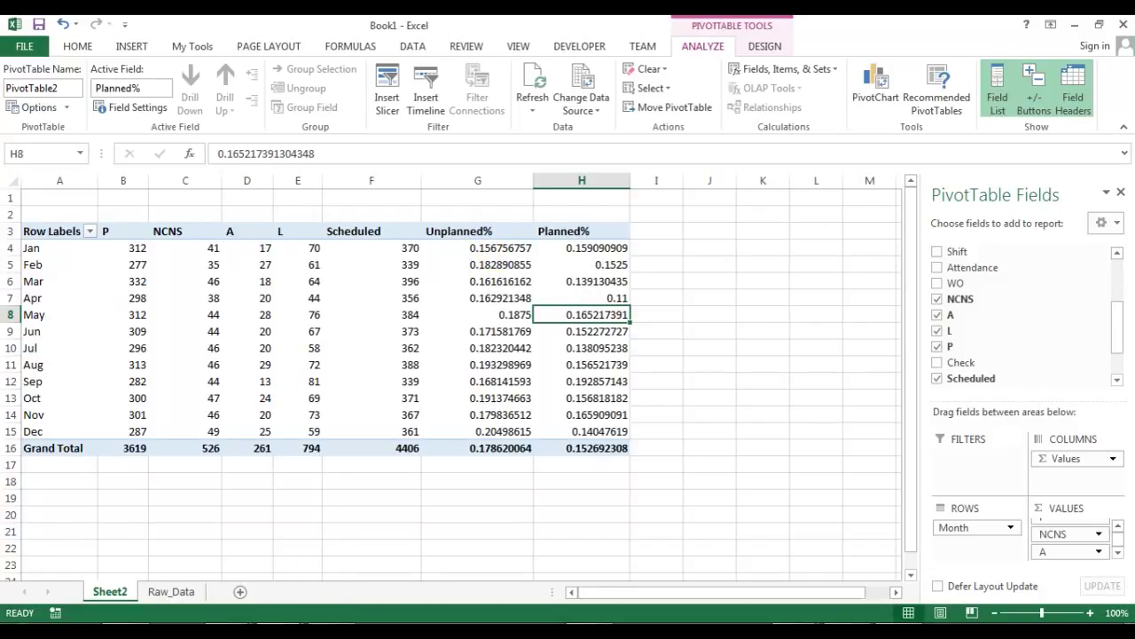
{"action": "left_click", "coordinate": [171, 591]}
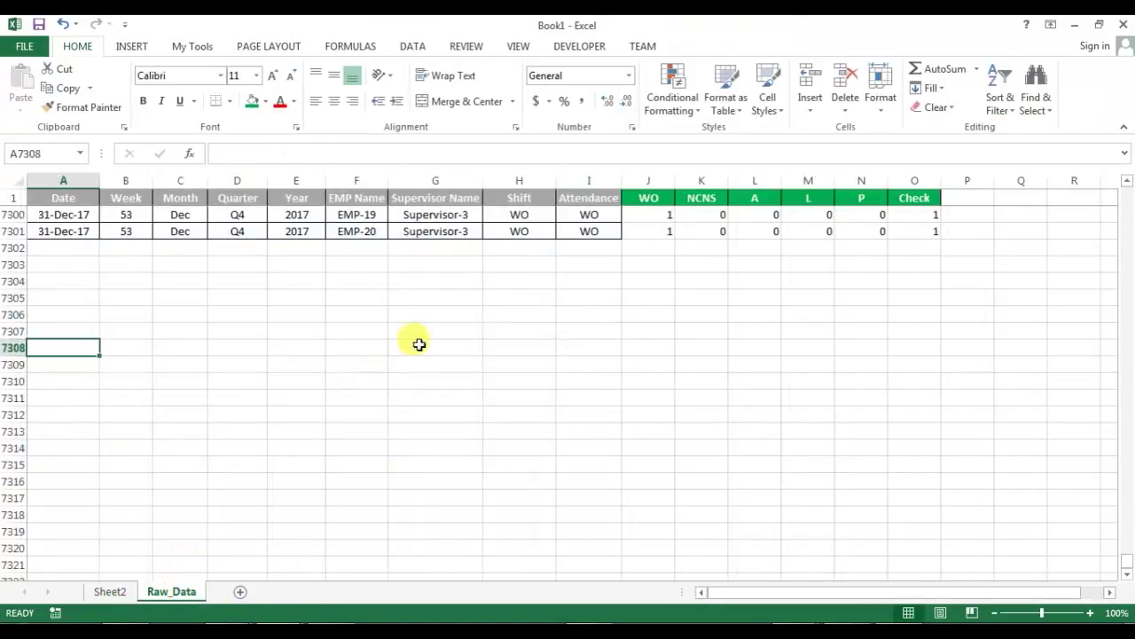
{"action": "left_click", "coordinate": [332, 198]}
{"action": "key", "text": "Down"}
{"action": "key", "text": "Right"}
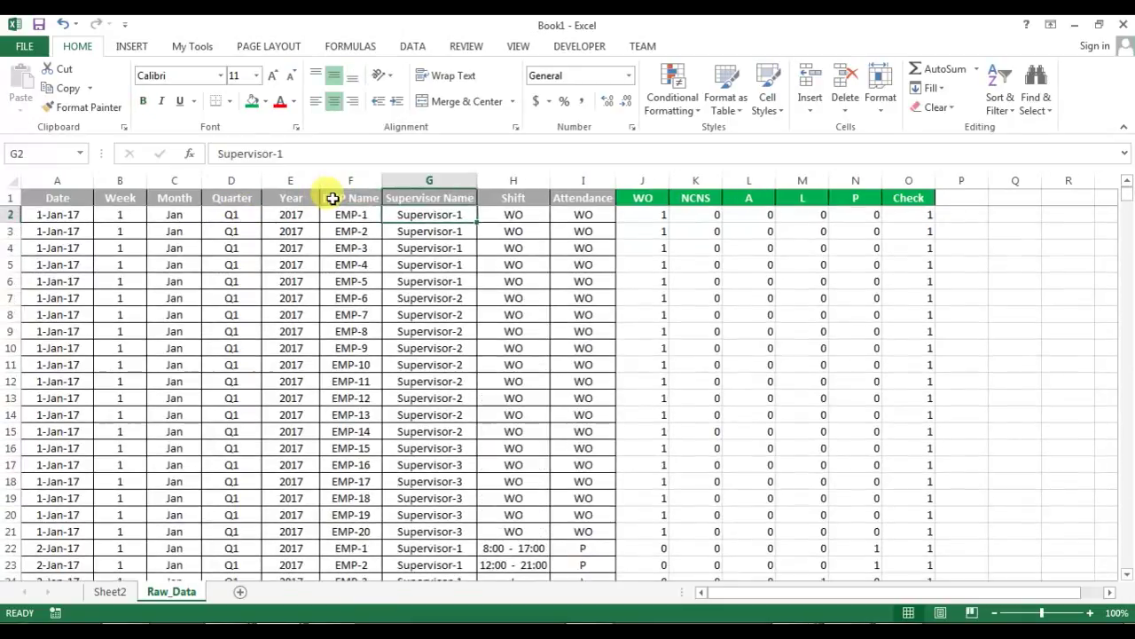
{"action": "key", "text": "Up"}
{"action": "key", "text": "ctrl+Right"}
{"action": "key", "text": "Left"}
{"action": "key", "text": "Left"}
{"action": "key", "text": "Left"}
{"action": "key", "text": "Left"}
{"action": "key", "text": "Left"}
{"action": "key", "text": "Down"}
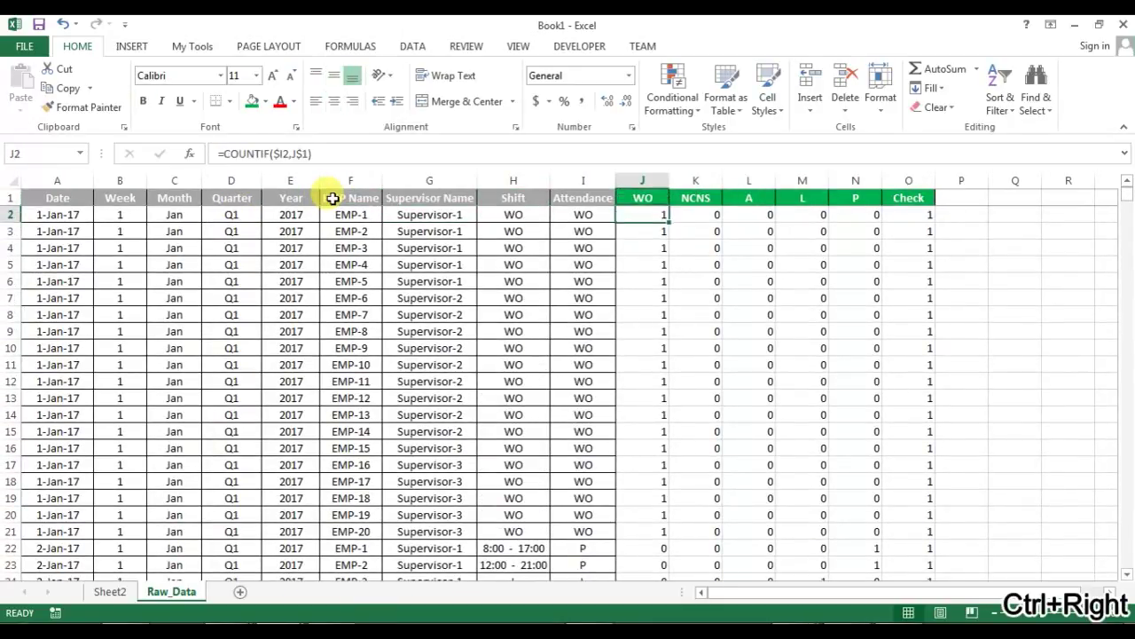
{"action": "key", "text": "Right"}
{"action": "key", "text": "Right"}
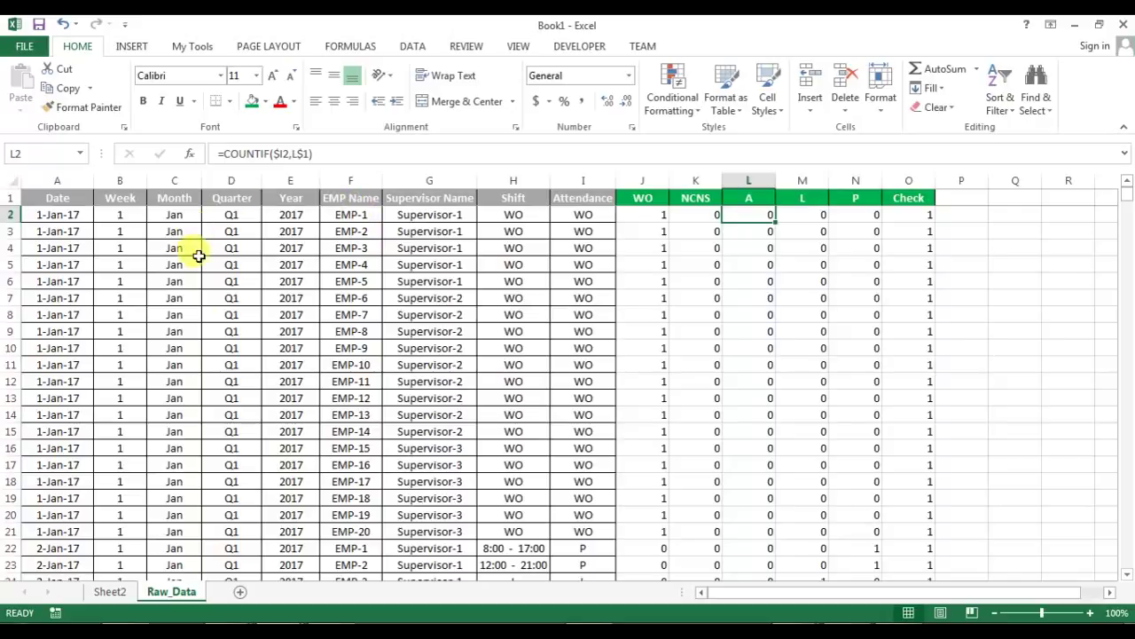
- Return to Sheet2 and review the pivot table's Scheduled, Unplanned% and Planned% columns
{"action": "left_click", "coordinate": [118, 593]}
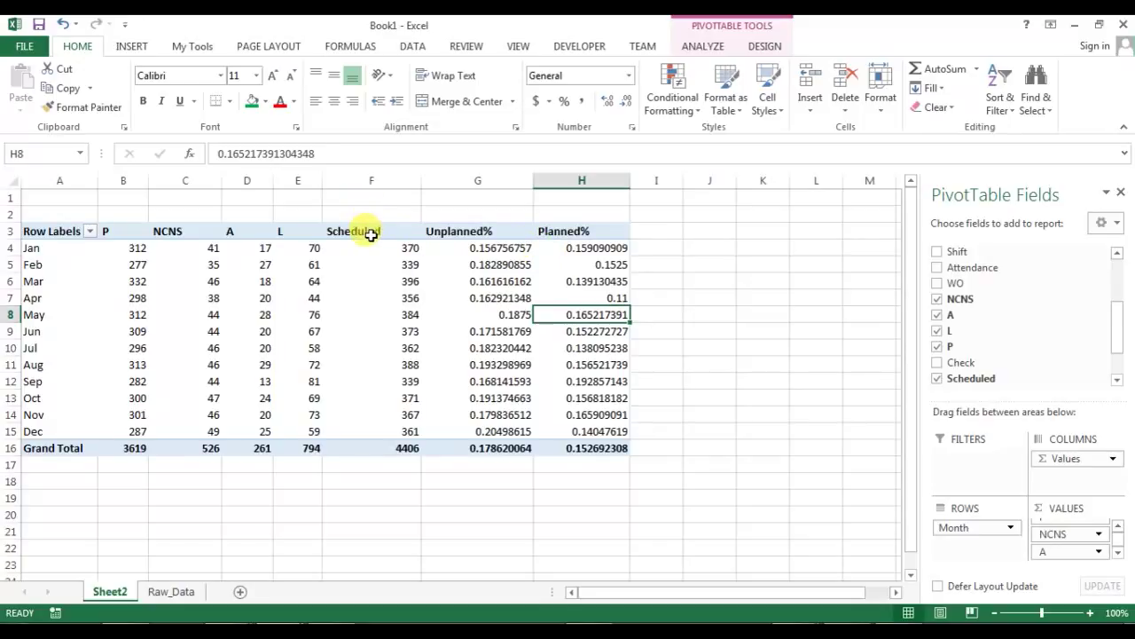
{"action": "left_click_drag", "start_coordinate": [371, 234], "coordinate": [577, 233]}
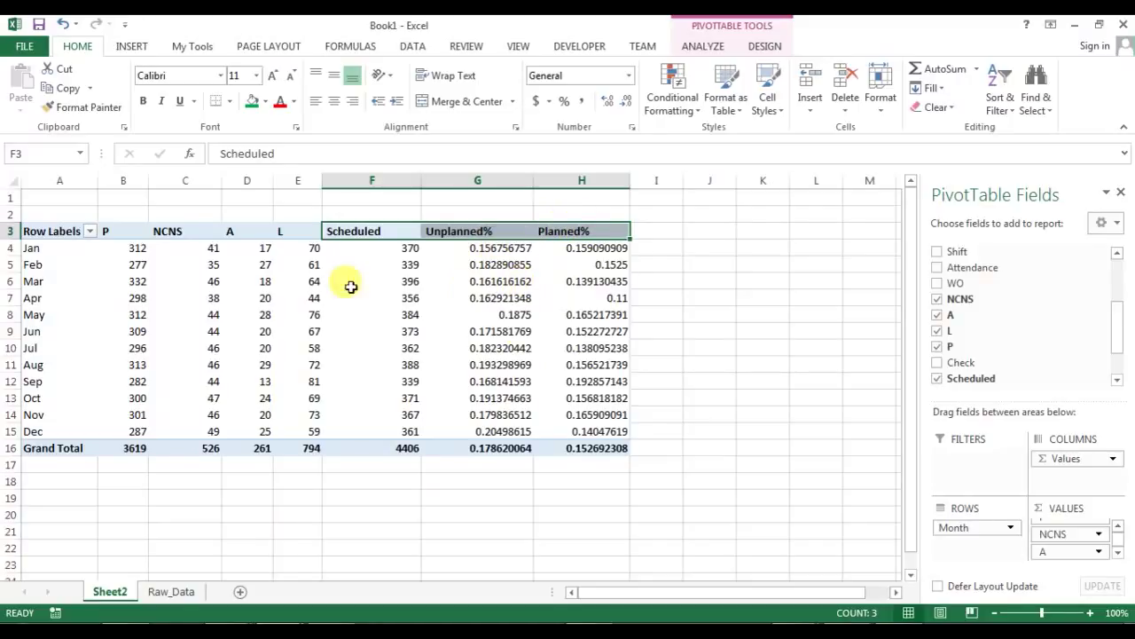
{"action": "left_click", "coordinate": [256, 263]}
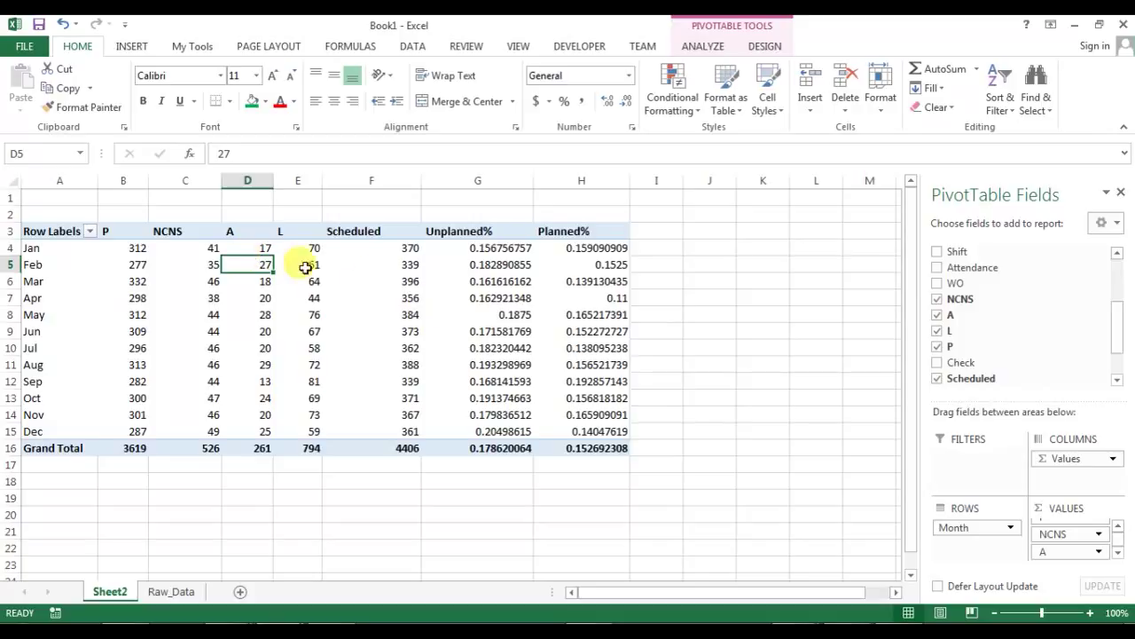
- Switch to the Absenteeism Report workbook and look through its Summary, Month Wise, Date Wise and Suppervisor wise sheets
{"action": "left_click", "coordinate": [292, 610]}
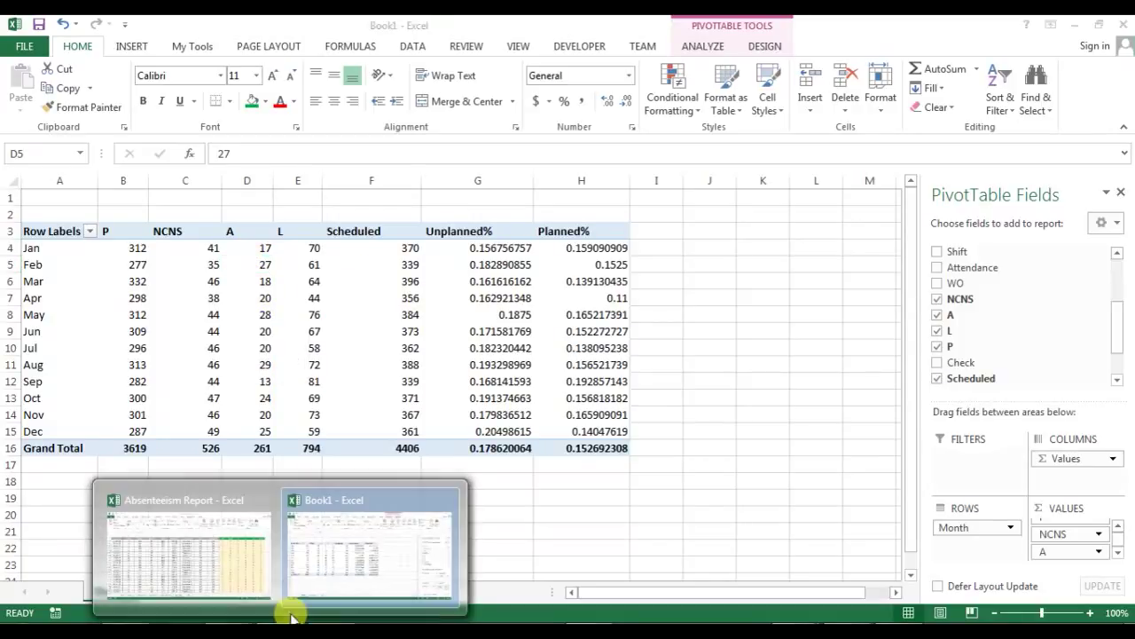
{"action": "left_click", "coordinate": [242, 575]}
{"action": "left_click", "coordinate": [166, 591]}
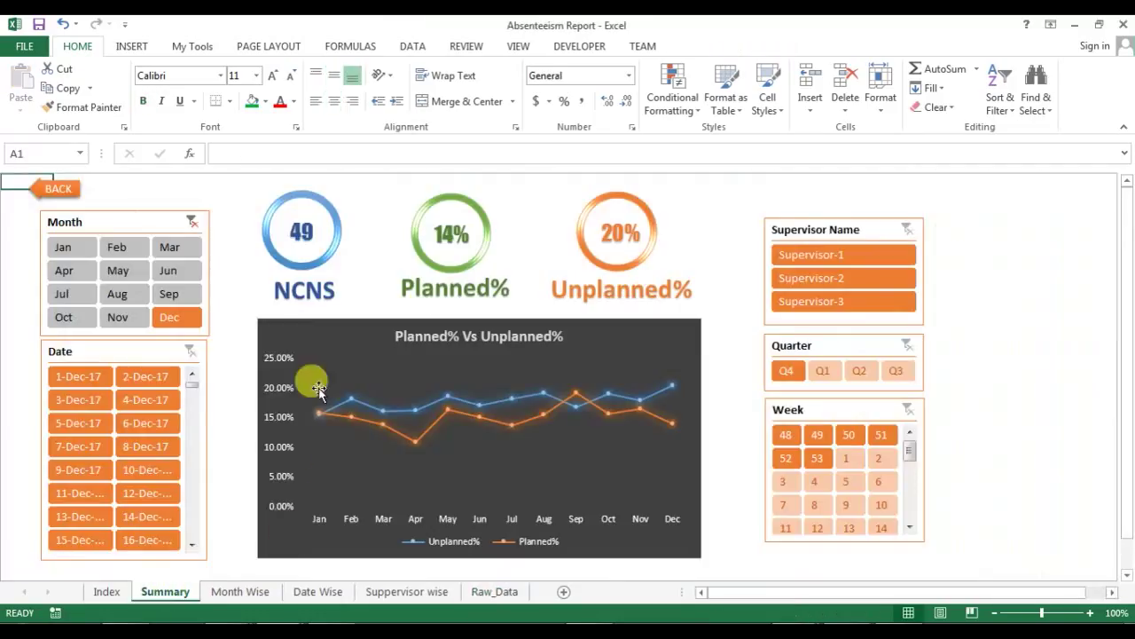
{"action": "left_click", "coordinate": [240, 591]}
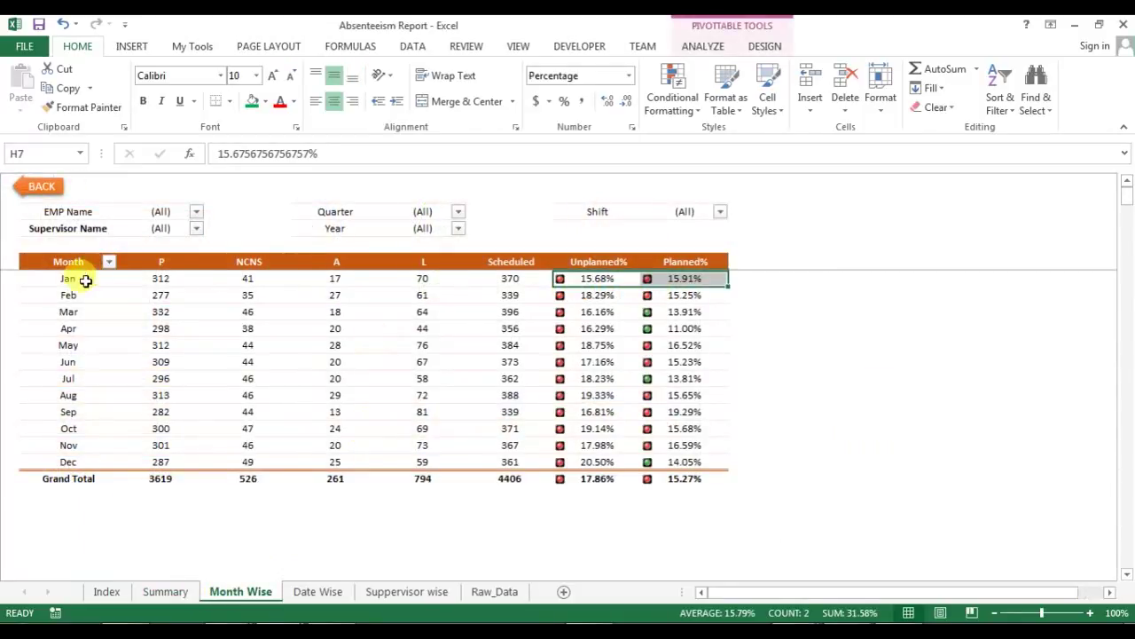
{"action": "left_click", "coordinate": [317, 591]}
{"action": "left_click", "coordinate": [390, 591]}
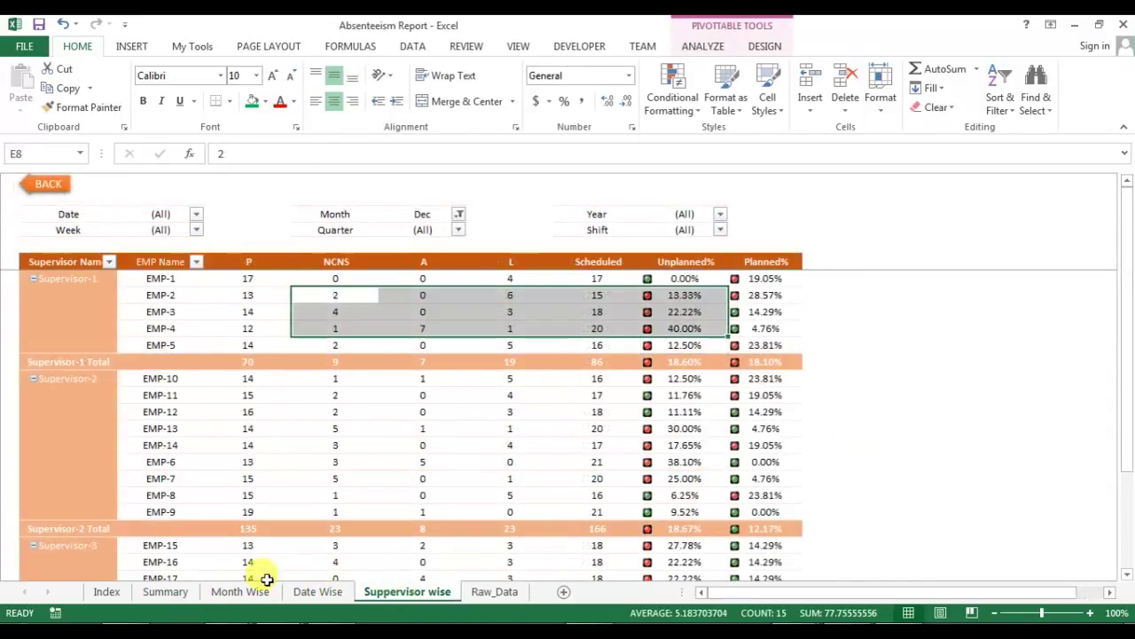
{"action": "left_click", "coordinate": [173, 591]}
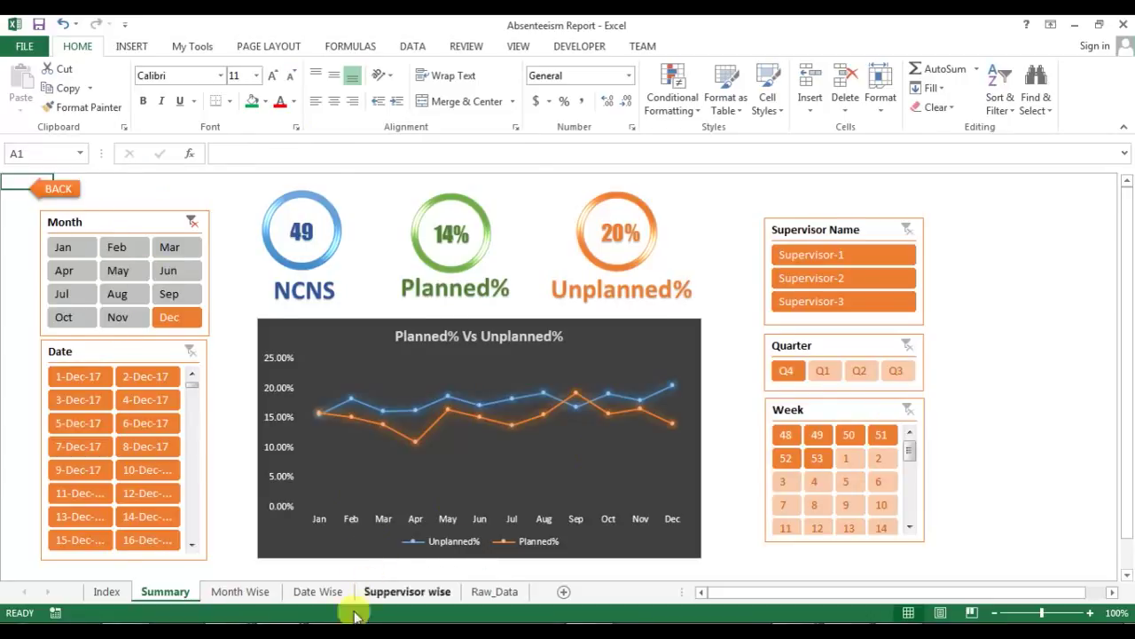
- Switch back to the Book1 workbook and review the pivot table's value headings from P to Planned%
{"action": "mouse_move", "coordinate": [329, 588]}
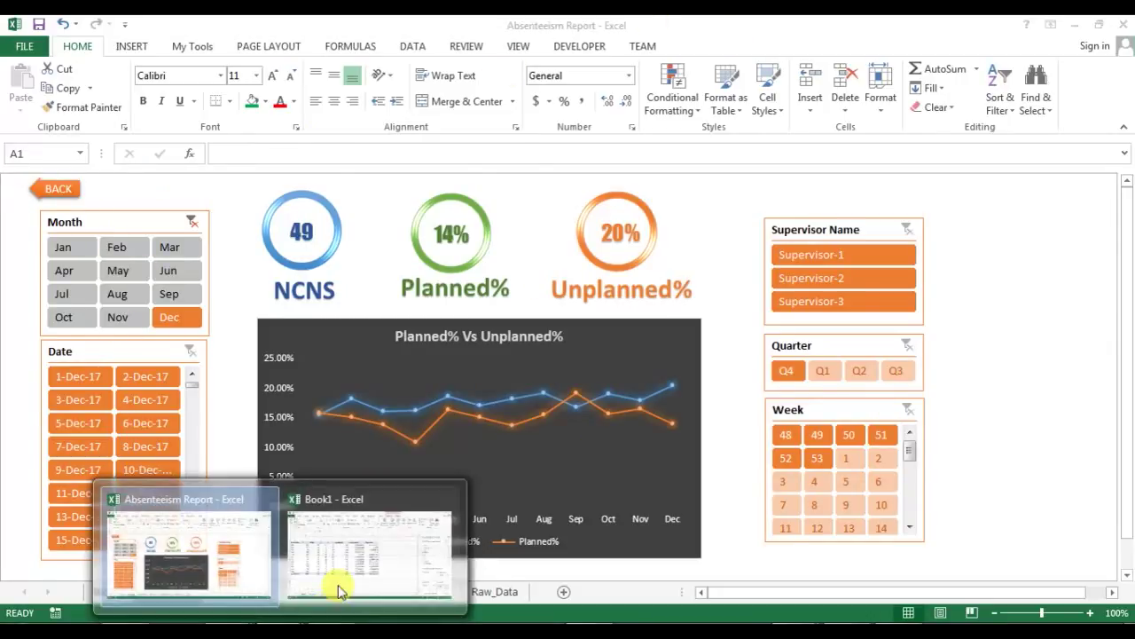
{"action": "left_click", "coordinate": [346, 541]}
{"action": "left_click", "coordinate": [294, 281]}
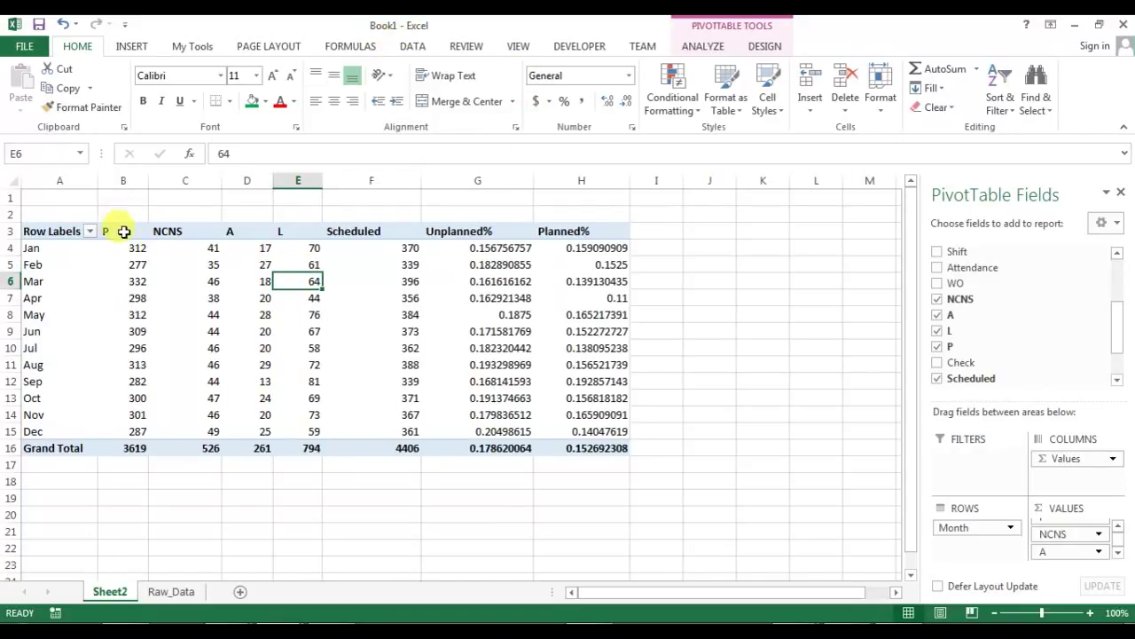
{"action": "left_click_drag", "start_coordinate": [124, 231], "coordinate": [577, 234]}
{"action": "left_click", "coordinate": [496, 298]}
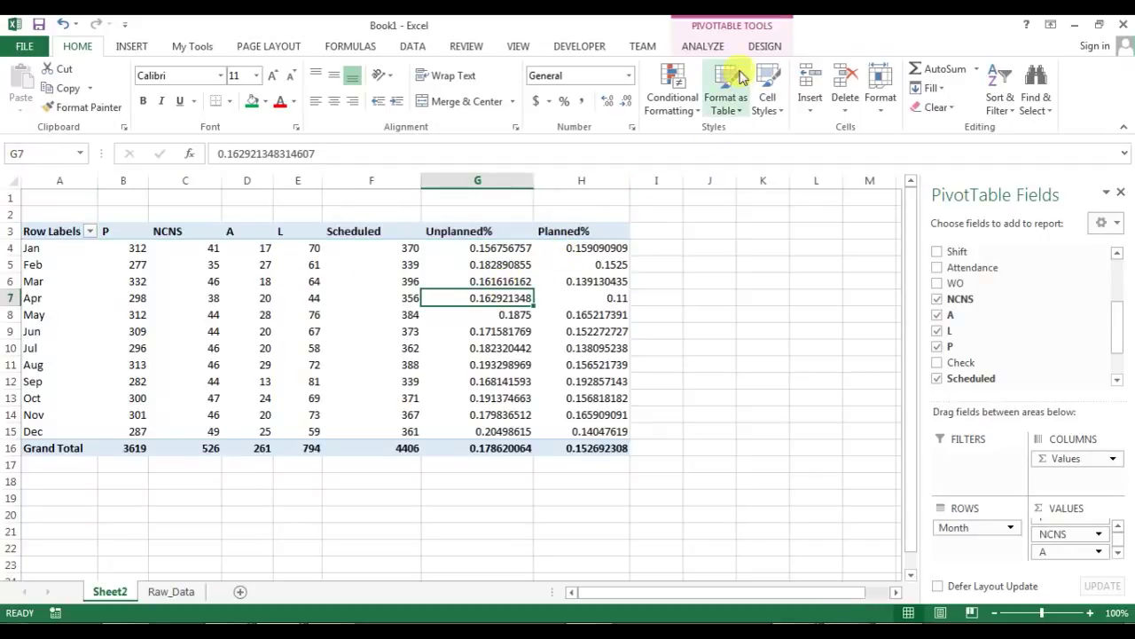
- Set the number format of the pivot's Unplanned% value field to Percentage with two decimal places
{"action": "left_click", "coordinate": [502, 262]}
{"action": "left_click", "coordinate": [469, 233]}
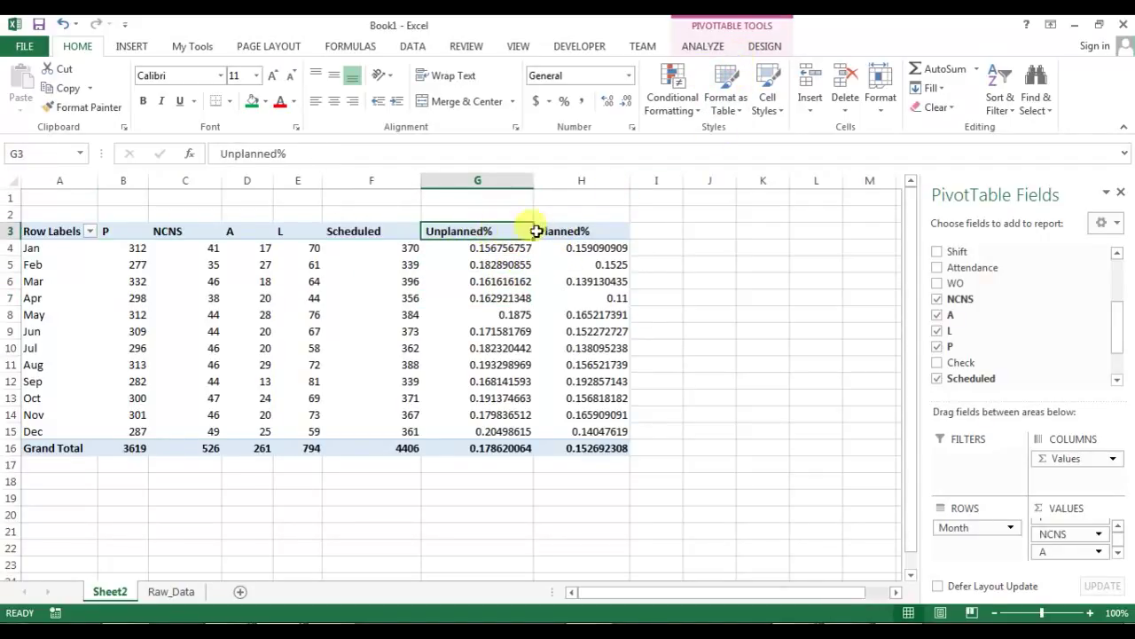
{"action": "double_click", "coordinate": [473, 230]}
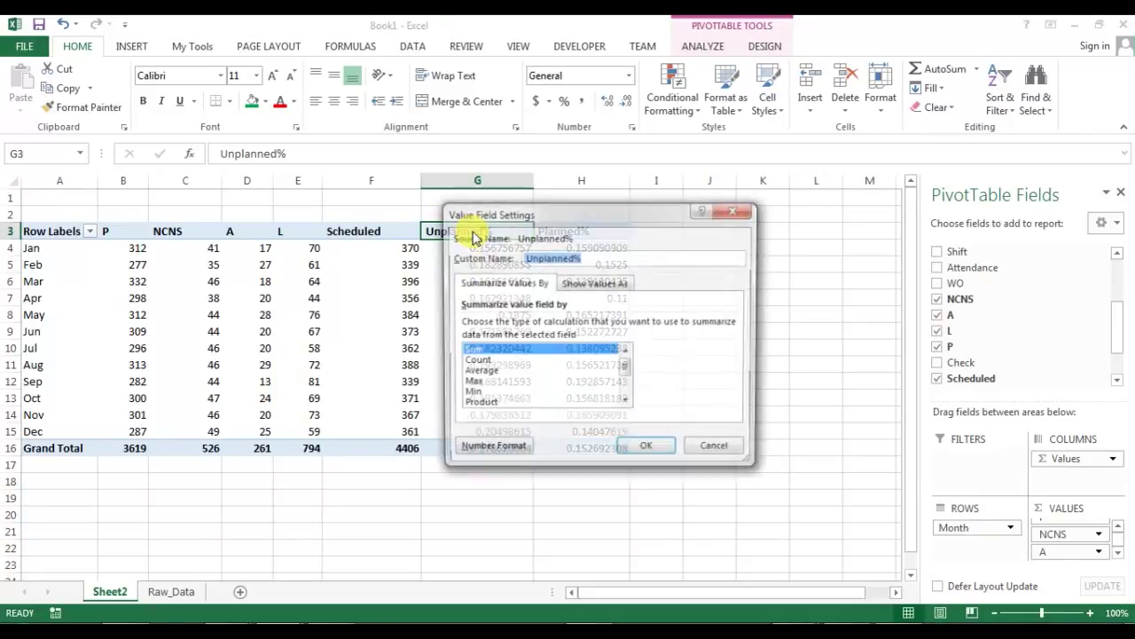
{"action": "left_click", "coordinate": [477, 452]}
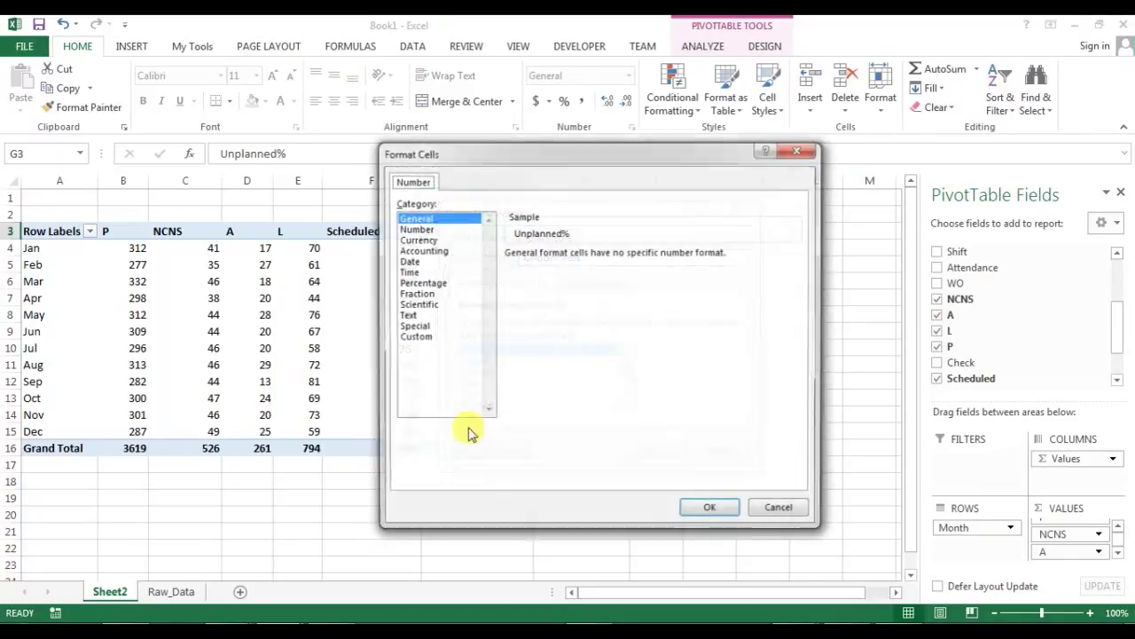
{"action": "left_click", "coordinate": [415, 292]}
{"action": "left_click", "coordinate": [417, 282]}
{"action": "left_click", "coordinate": [711, 510]}
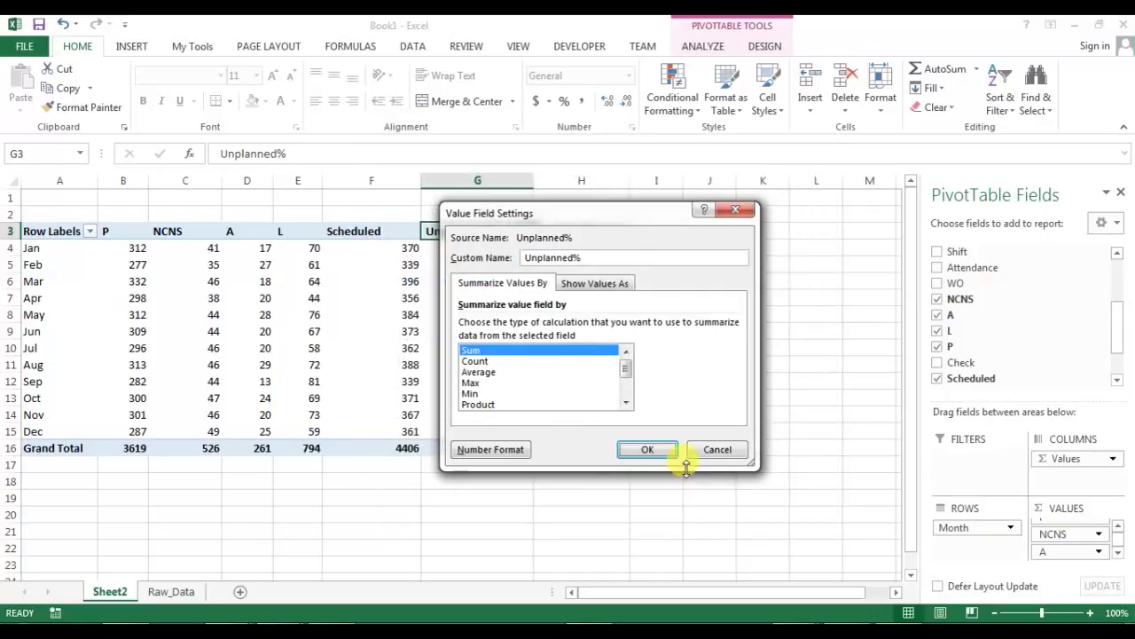
{"action": "left_click", "coordinate": [646, 447]}
- Set the number format of the pivot's Planned% value field to Percentage with two decimal places
{"action": "left_click", "coordinate": [384, 232]}
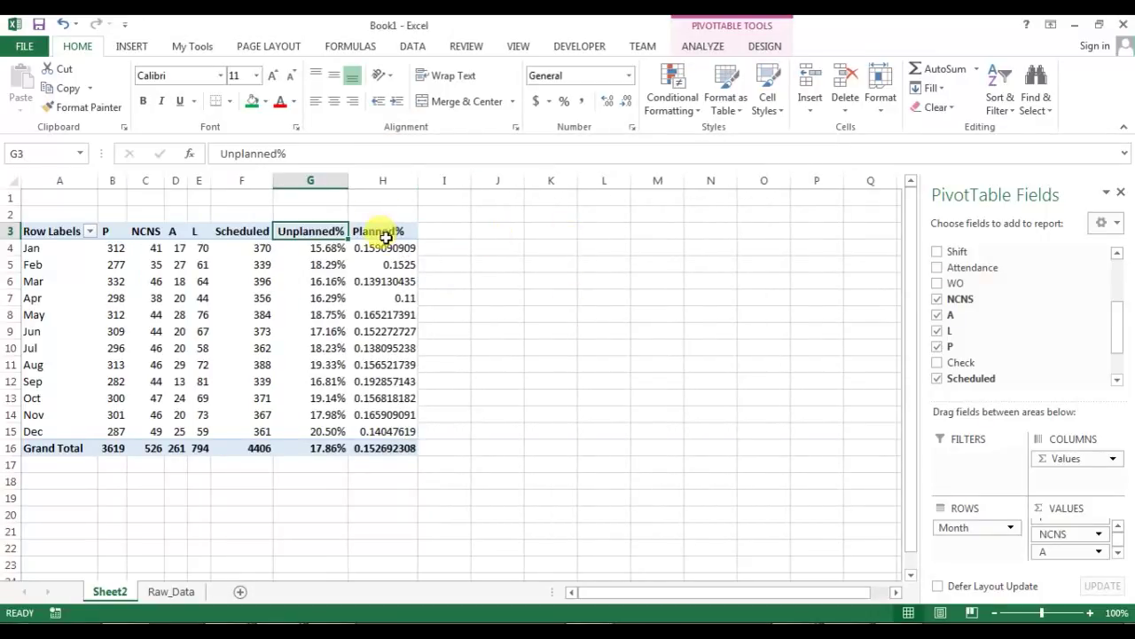
{"action": "double_click", "coordinate": [383, 233]}
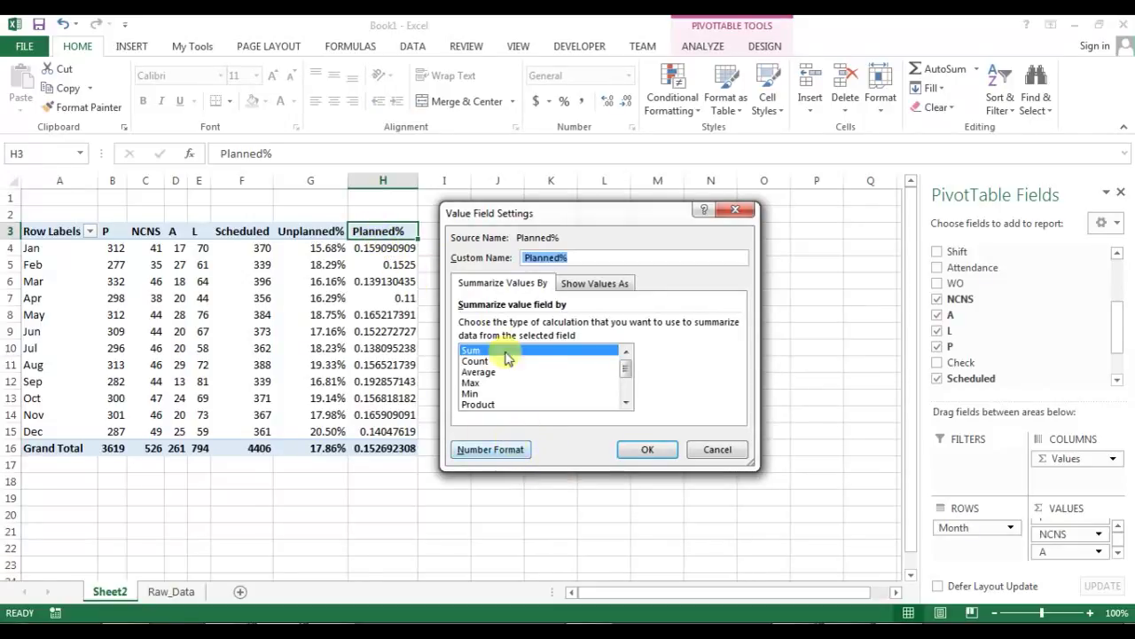
{"action": "left_click", "coordinate": [496, 451]}
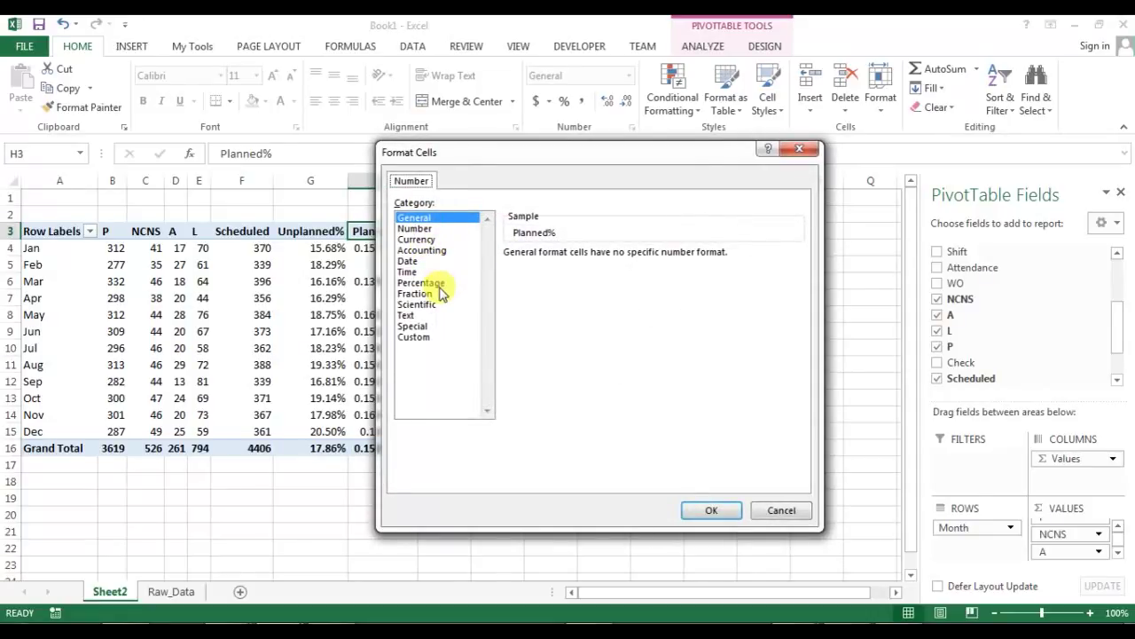
{"action": "left_click", "coordinate": [431, 282]}
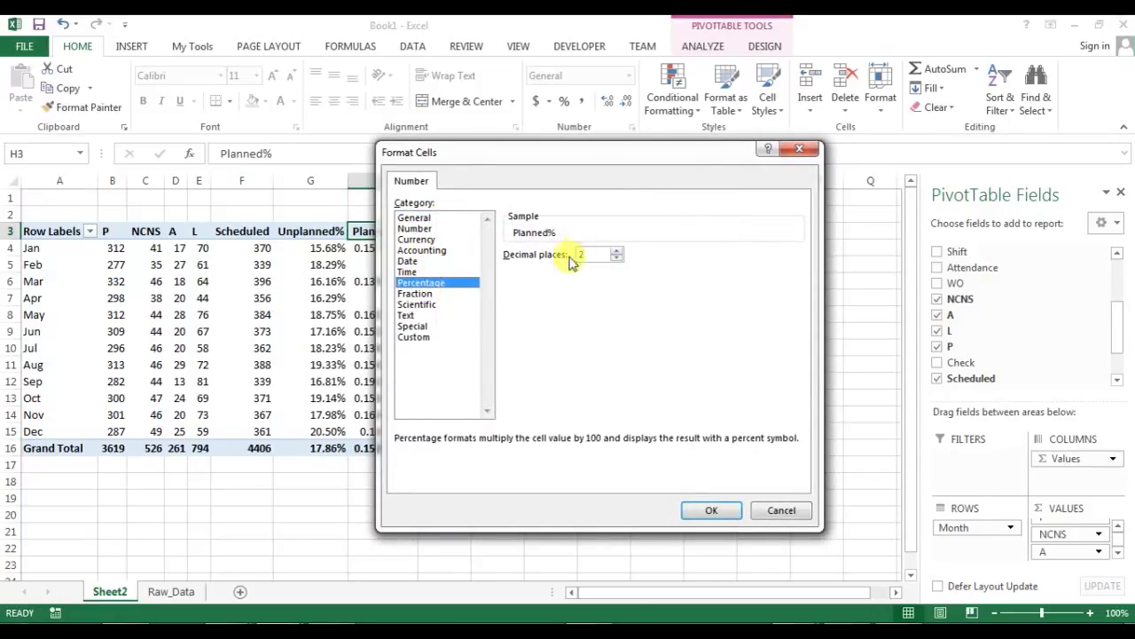
{"action": "left_click", "coordinate": [715, 509]}
{"action": "left_click", "coordinate": [645, 449]}
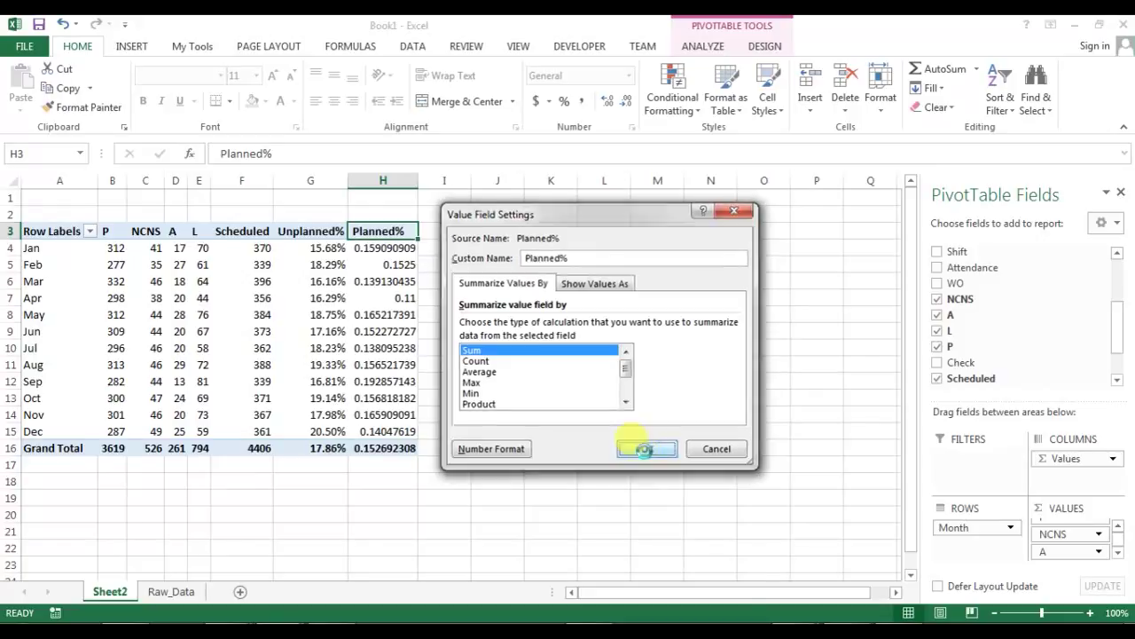
- In the PivotTable options, set 2 report filter fields per column, show error values as blank, and disable autofitting column widths on update
{"action": "left_click", "coordinate": [529, 298]}
{"action": "left_click", "coordinate": [397, 264]}
{"action": "left_click", "coordinate": [326, 266]}
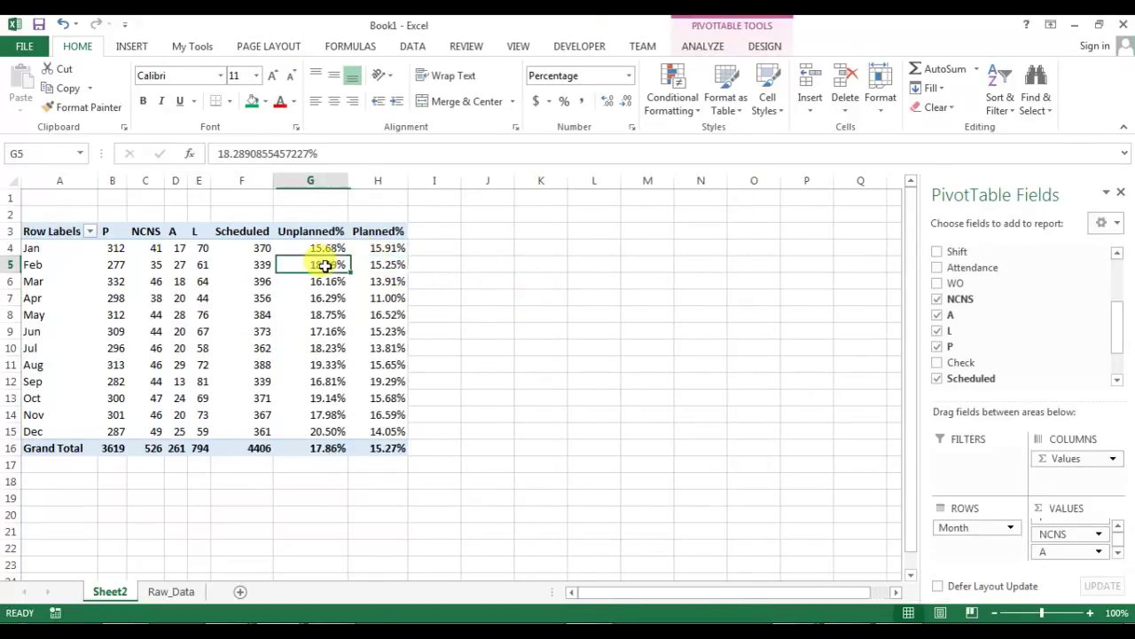
{"action": "right_click", "coordinate": [326, 266]}
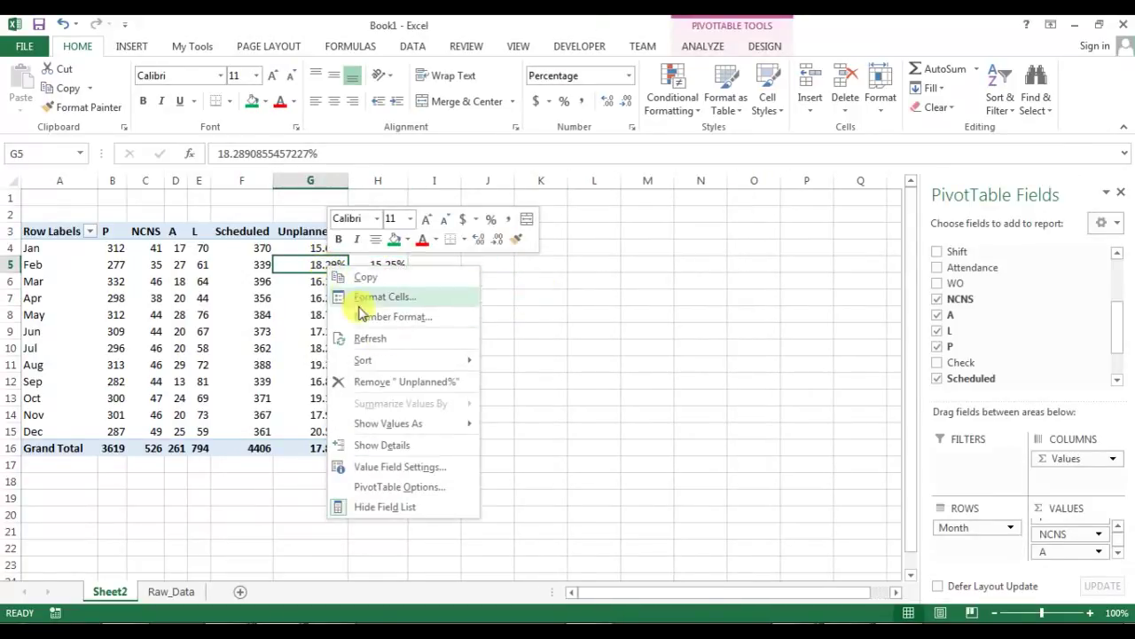
{"action": "left_click", "coordinate": [424, 495]}
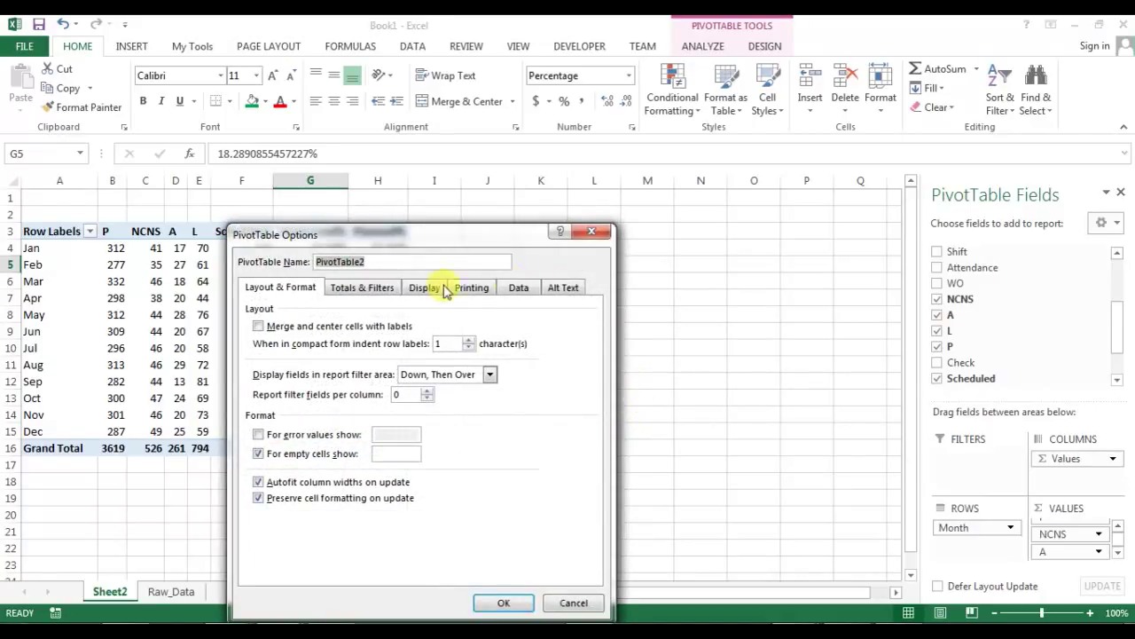
{"action": "left_click_drag", "start_coordinate": [489, 244], "coordinate": [782, 144]}
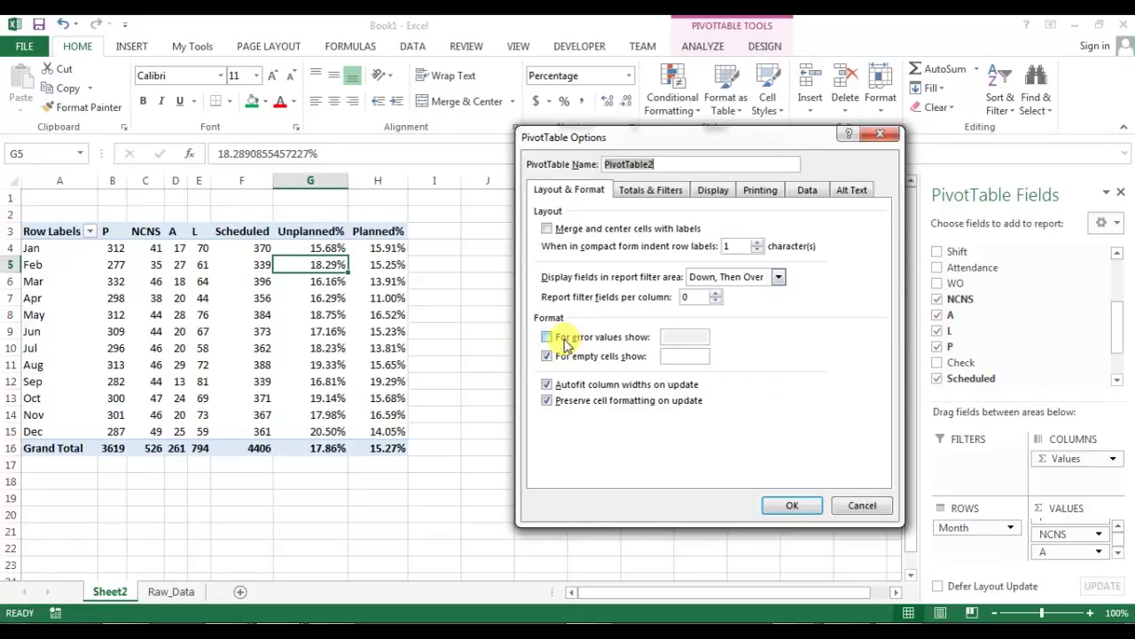
{"action": "left_click", "coordinate": [608, 339]}
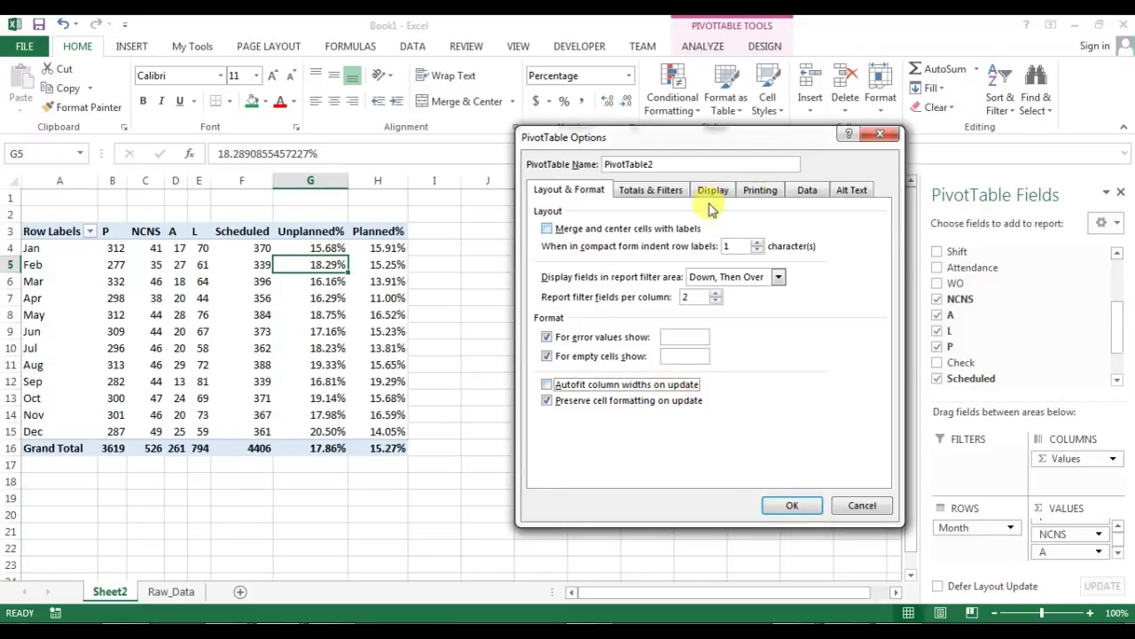
- Set the number of deleted items to retain per field to None and apply the PivotTable options
{"action": "left_click", "coordinate": [809, 191]}
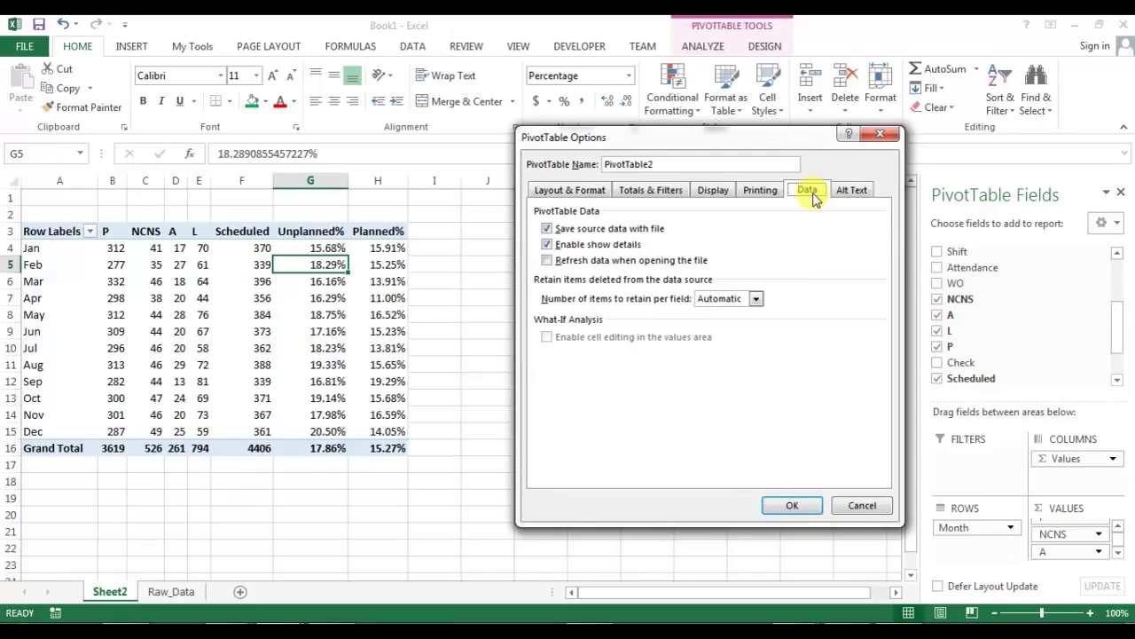
{"action": "left_click", "coordinate": [755, 299]}
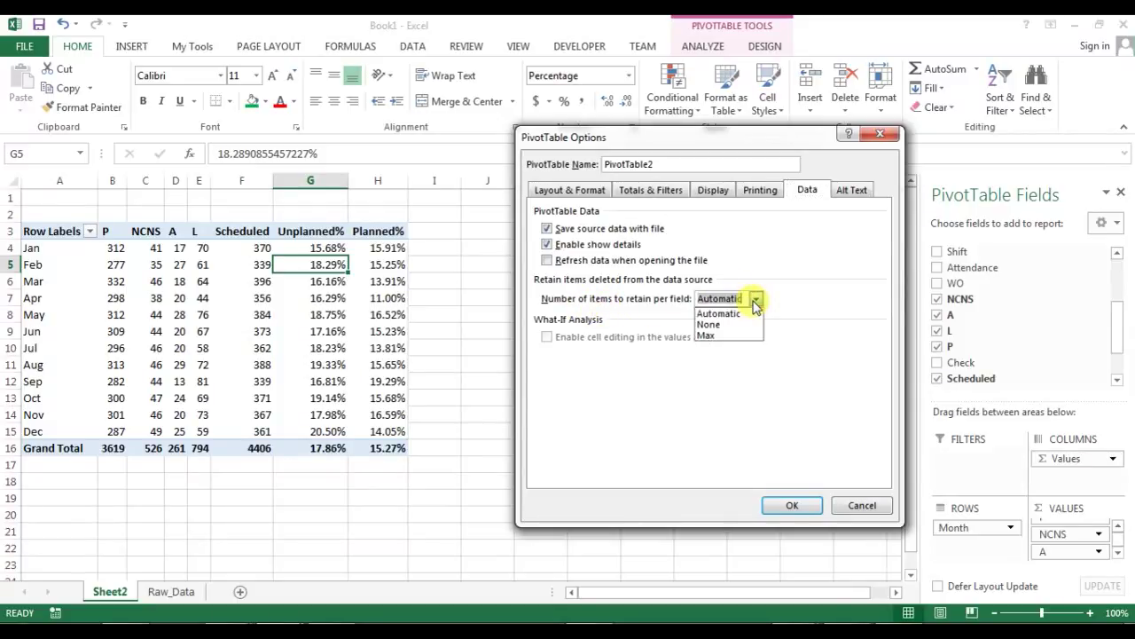
{"action": "left_click", "coordinate": [716, 312]}
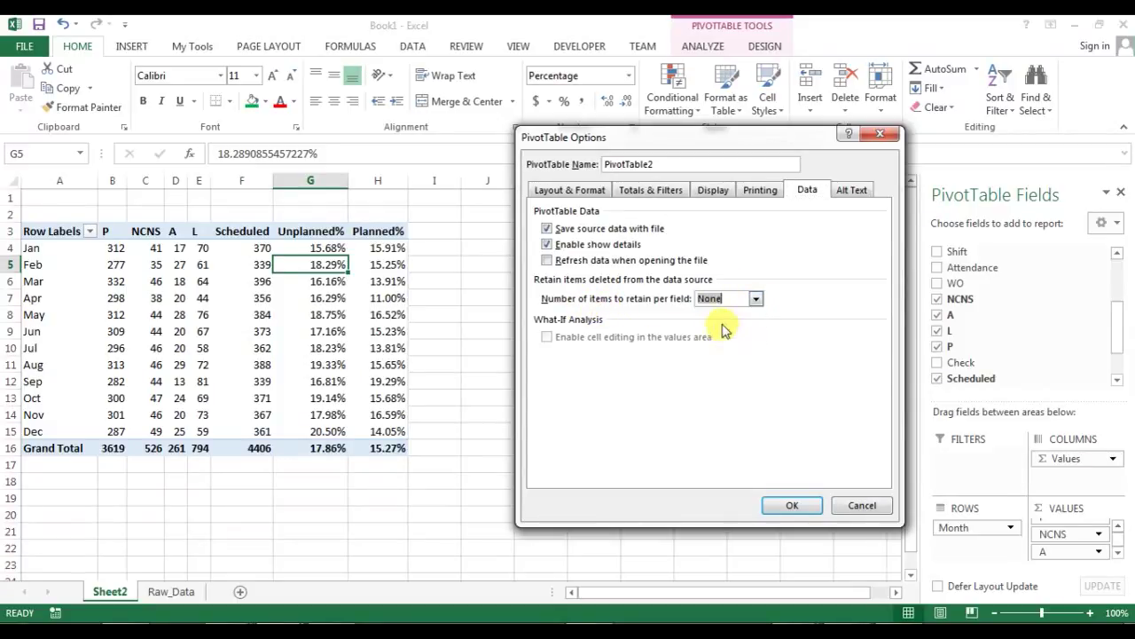
{"action": "left_click", "coordinate": [792, 506]}
- Apply the orange style from the first row of the Medium PivotTable styles to the month-wise pivot table
{"action": "left_click", "coordinate": [379, 263]}
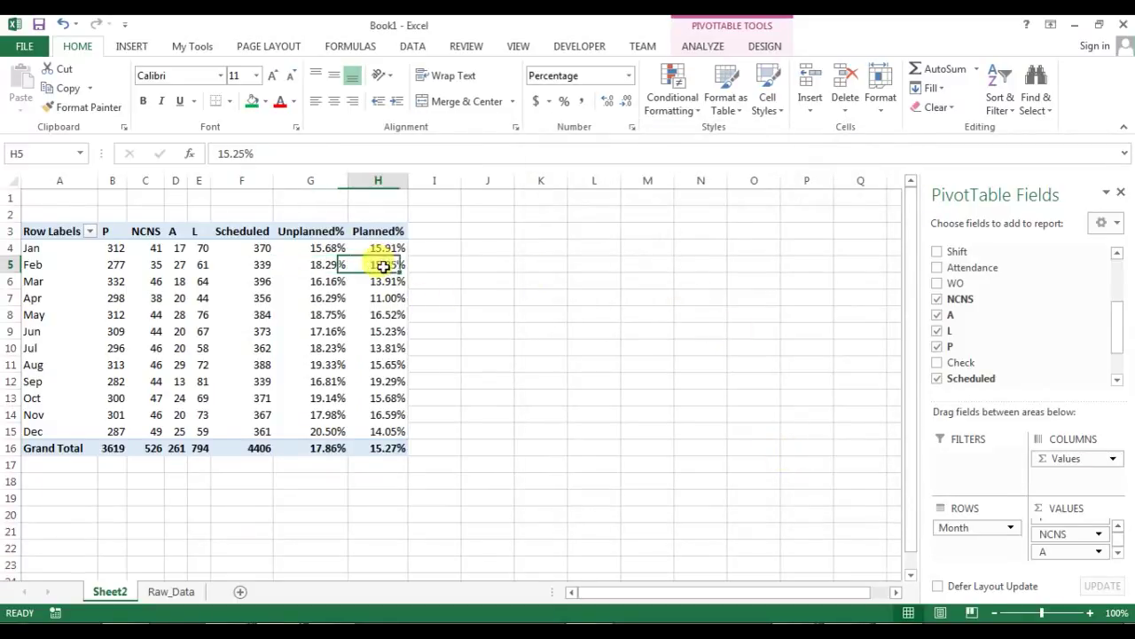
{"action": "left_click", "coordinate": [717, 44]}
{"action": "left_click", "coordinate": [772, 47]}
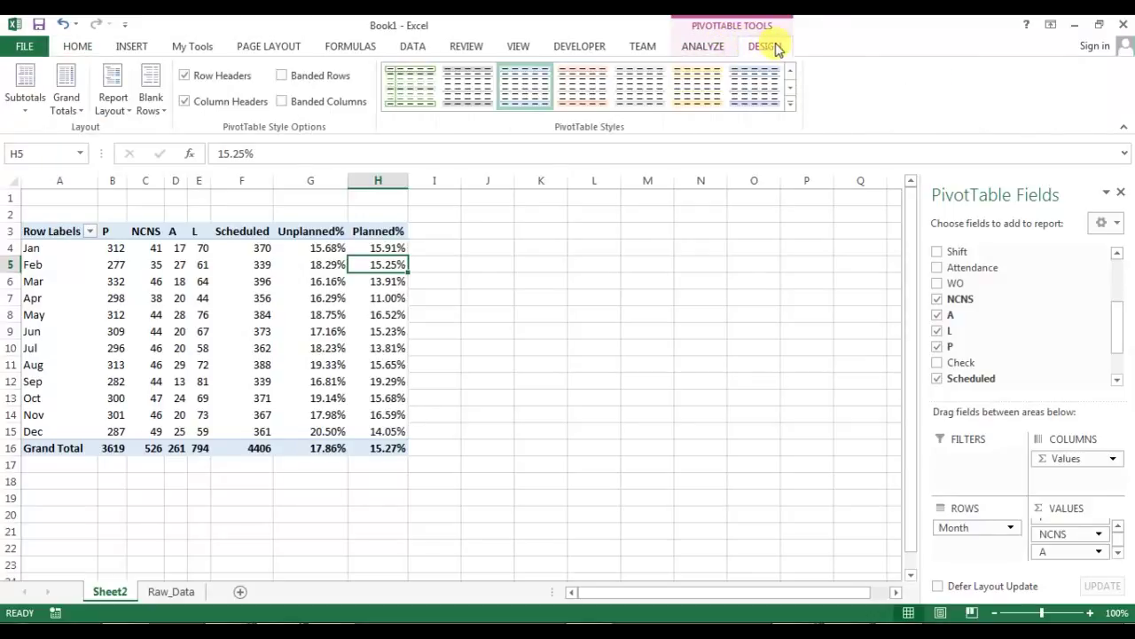
{"action": "left_click", "coordinate": [791, 103]}
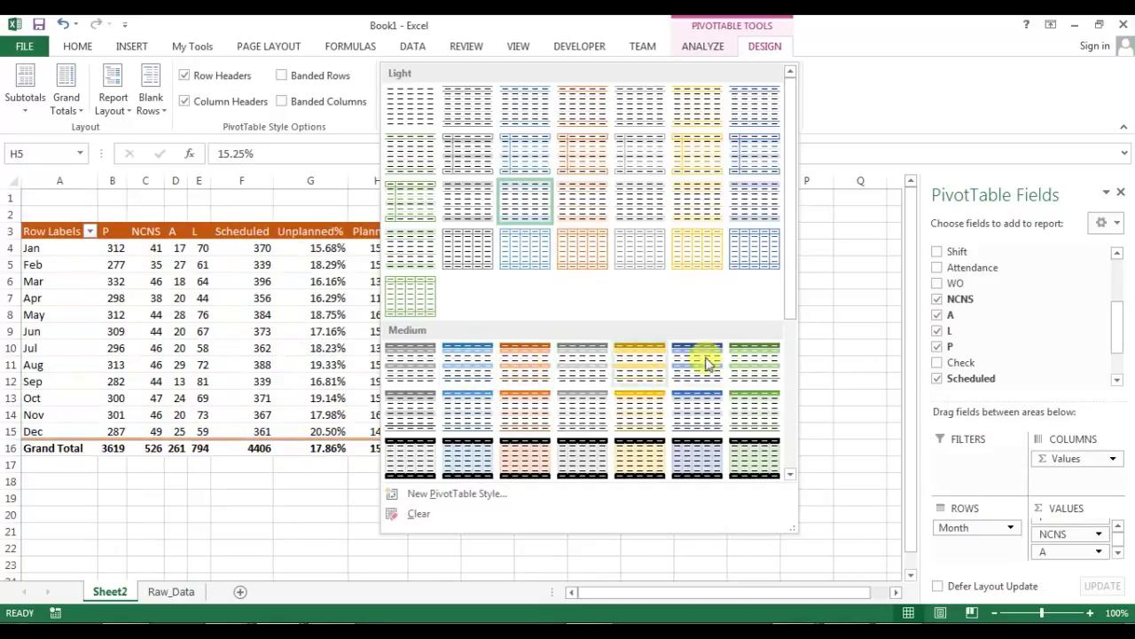
{"action": "left_click", "coordinate": [523, 359]}
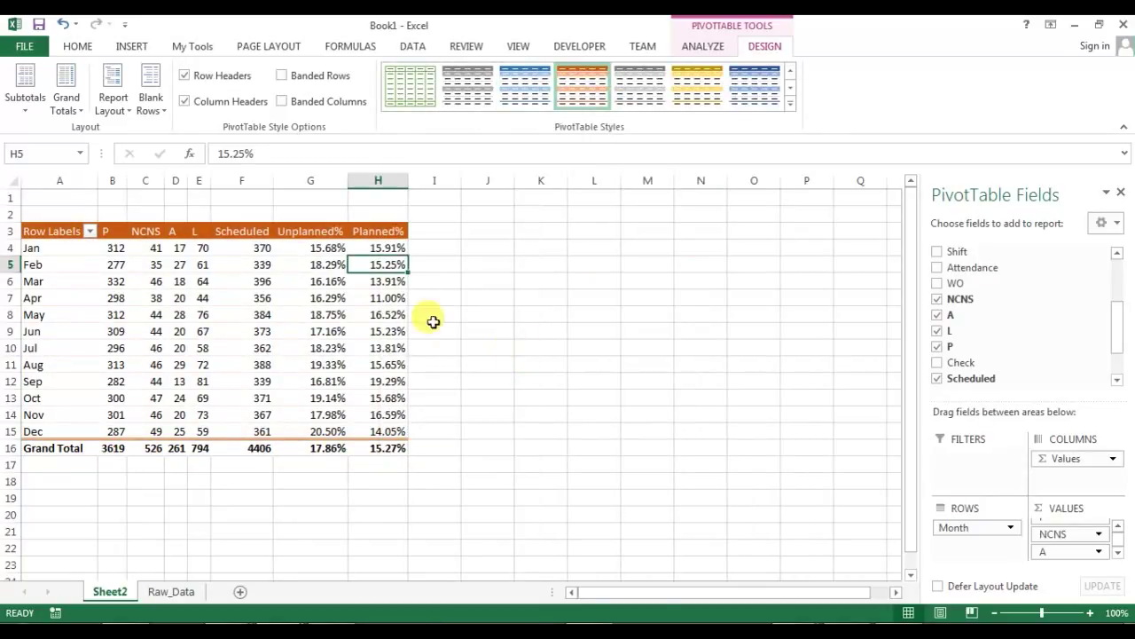
- Centre the whole sheet's contents horizontally and vertically, and reduce the font size to 10
{"action": "left_click", "coordinate": [252, 231]}
{"action": "key", "text": "ctrl+a"}
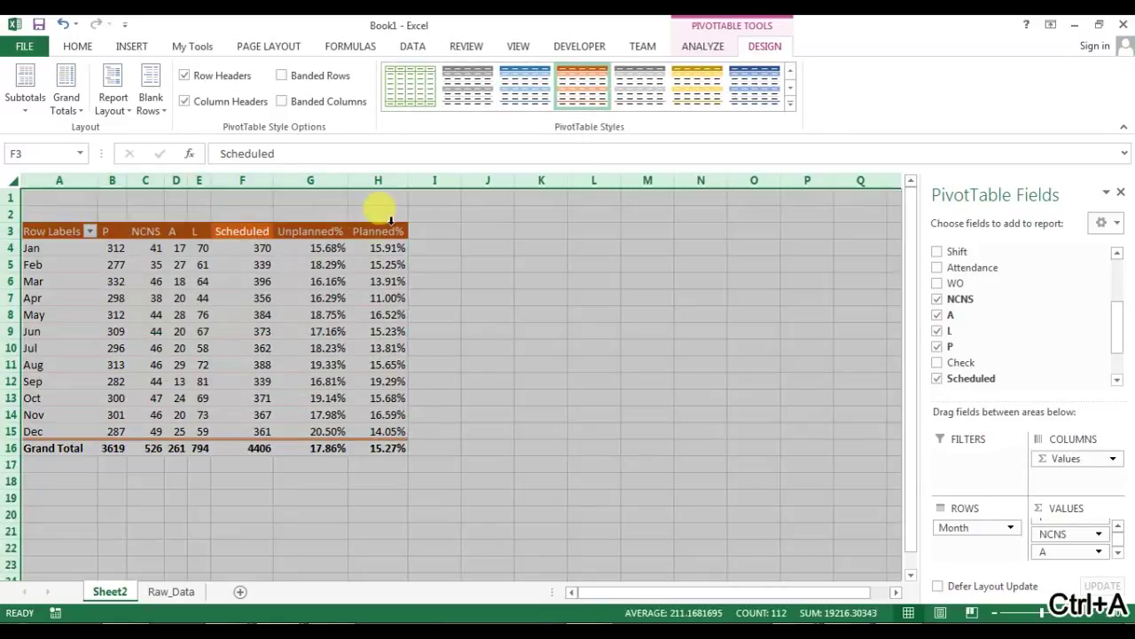
{"action": "left_click", "coordinate": [84, 46]}
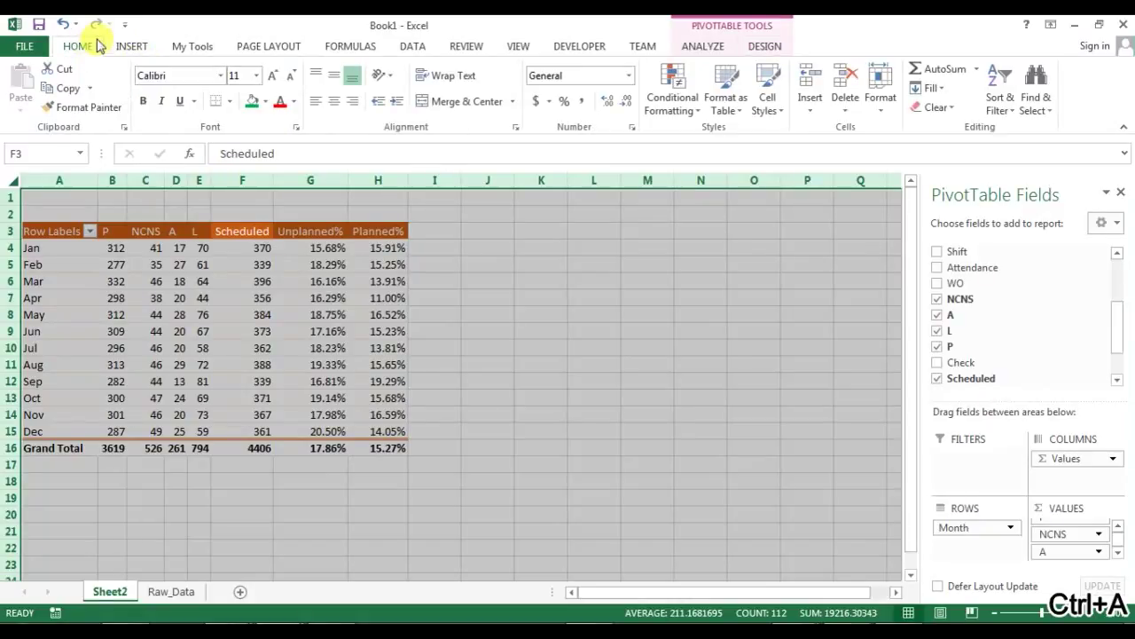
{"action": "left_click", "coordinate": [336, 101]}
{"action": "left_click", "coordinate": [334, 76]}
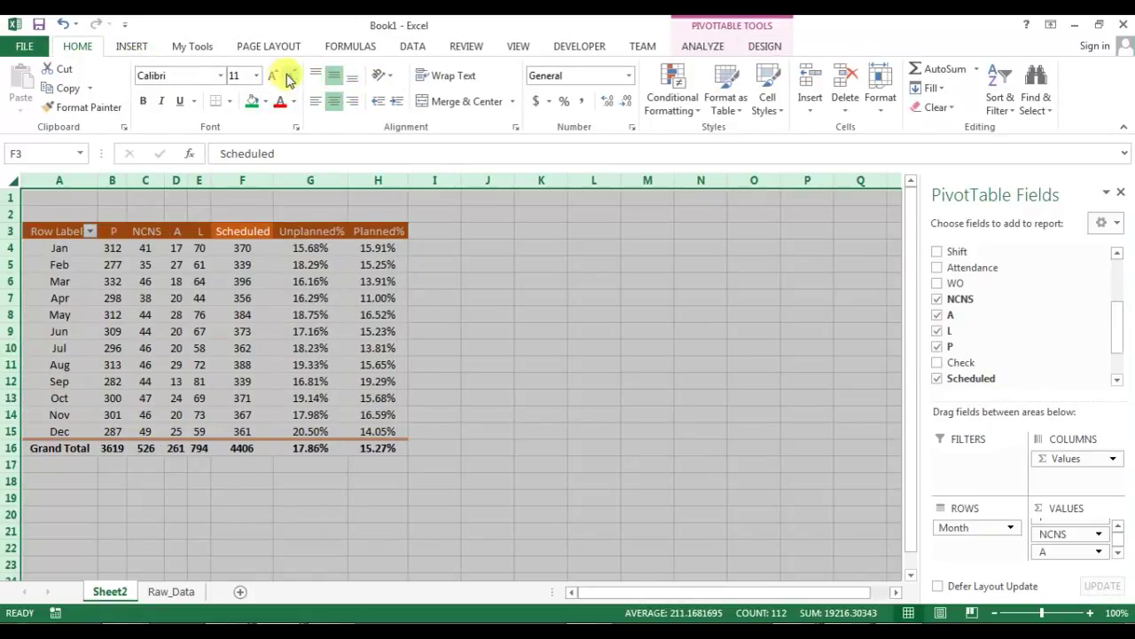
{"action": "left_click", "coordinate": [294, 77]}
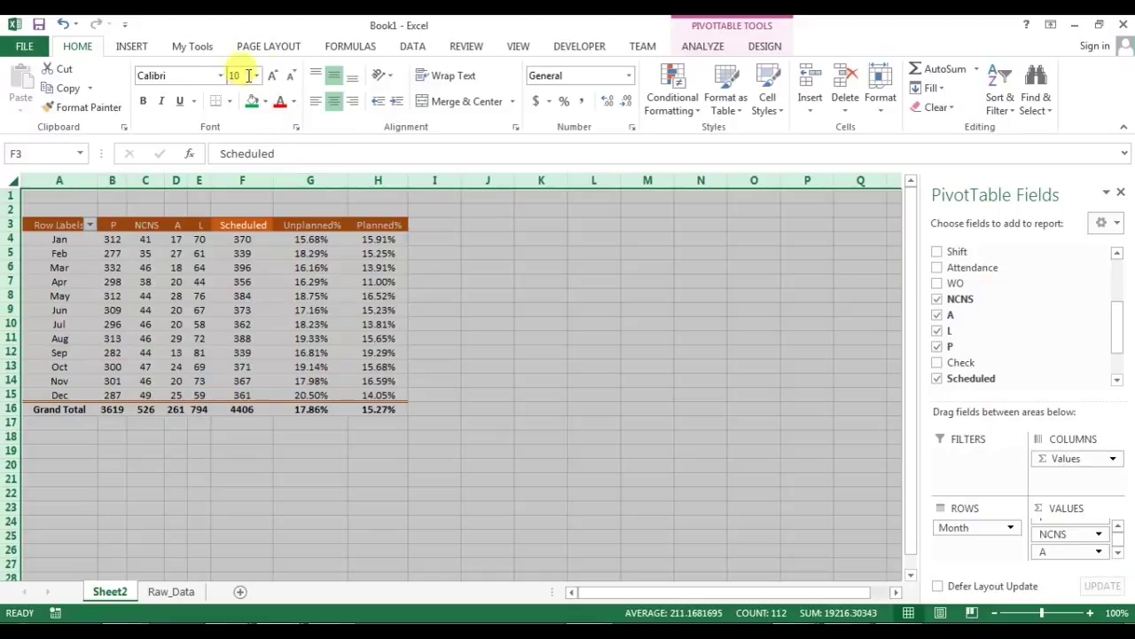
- Increase the row height of the whole sheet and close the PivotTable field list
{"action": "right_click", "coordinate": [314, 254]}
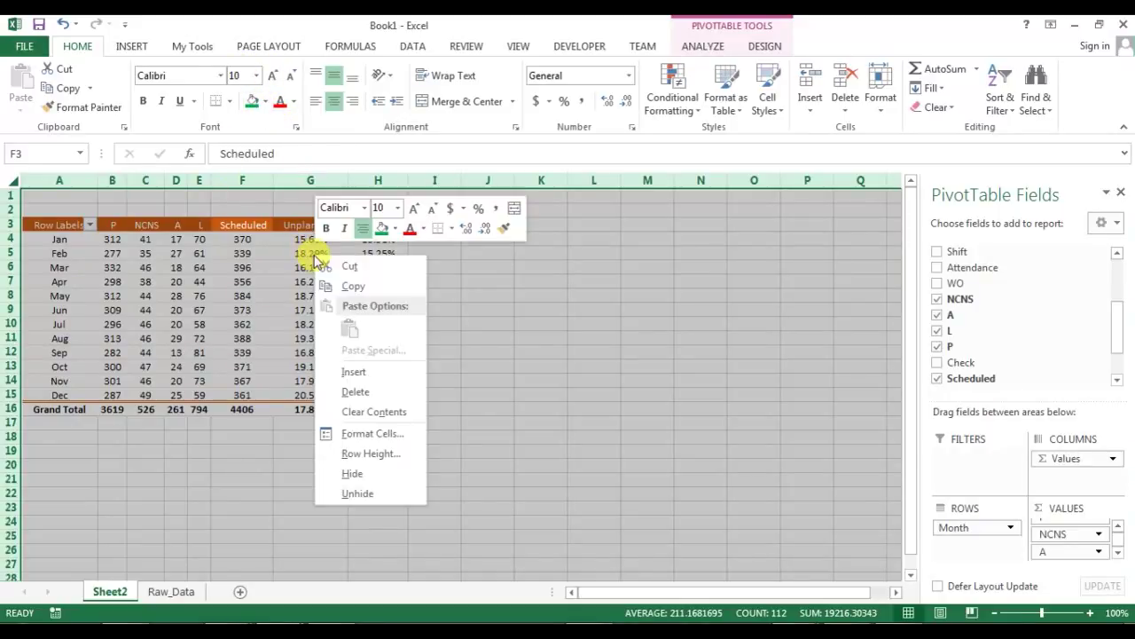
{"action": "left_click", "coordinate": [380, 452]}
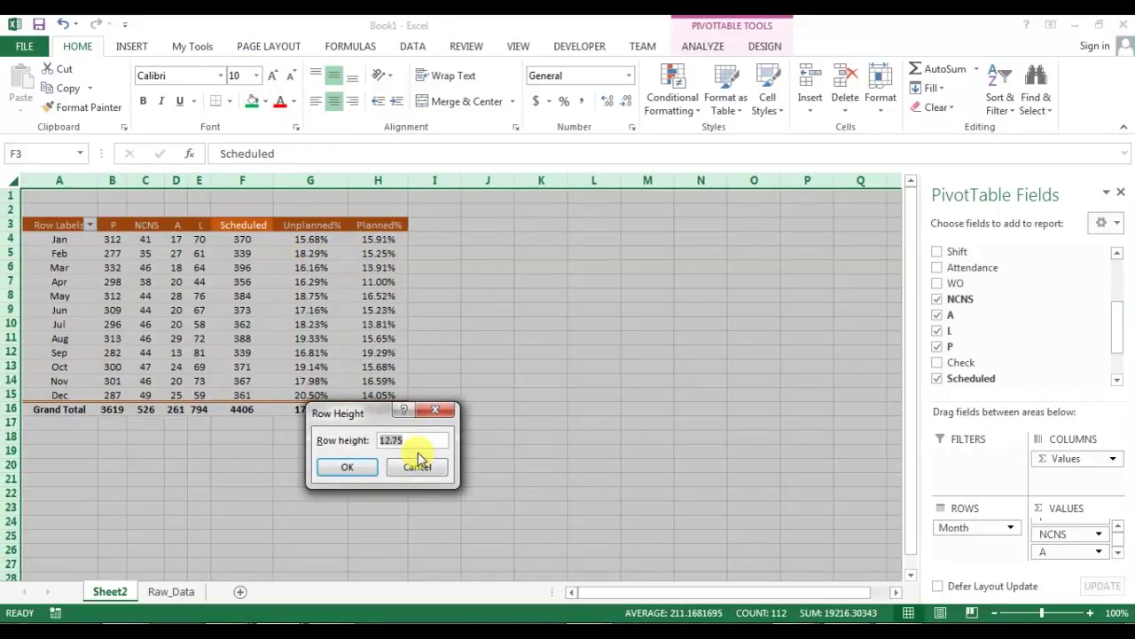
{"action": "left_click", "coordinate": [346, 465]}
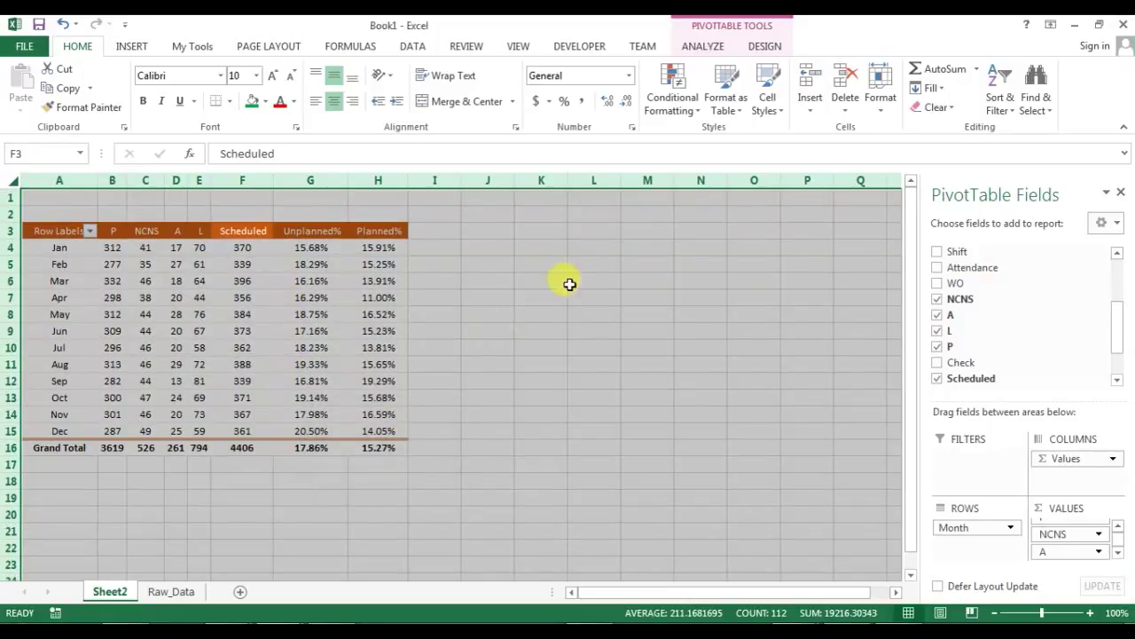
{"action": "left_click", "coordinate": [1120, 192]}
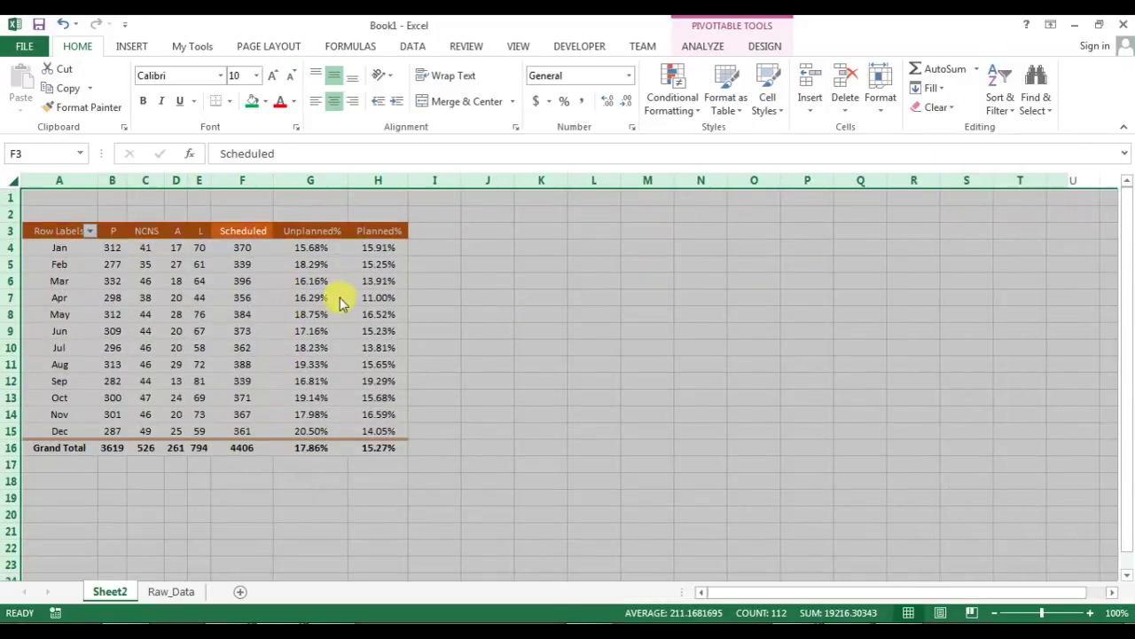
- Widen the pivot's value columns, P through Planned%, to one equal width
{"action": "left_click", "coordinate": [281, 250]}
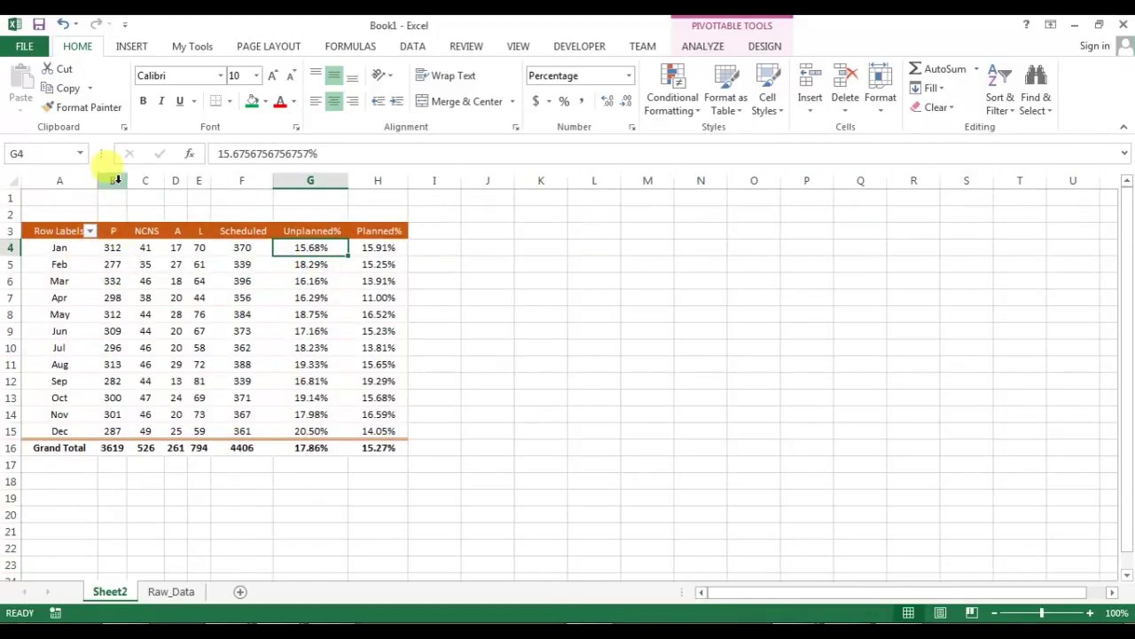
{"action": "left_click_drag", "start_coordinate": [113, 180], "coordinate": [444, 180]}
{"action": "left_click", "coordinate": [598, 295]}
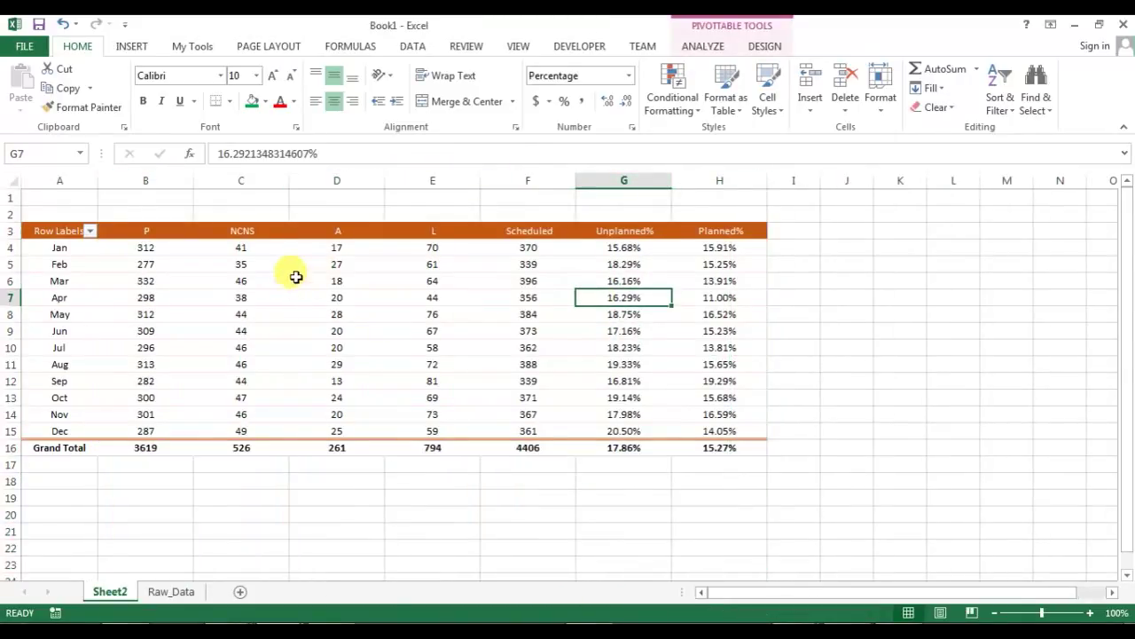
- Refresh the pivot table to check that the column widths are kept
{"action": "left_click", "coordinate": [215, 247]}
{"action": "right_click", "coordinate": [220, 249]}
{"action": "left_click", "coordinate": [294, 321]}
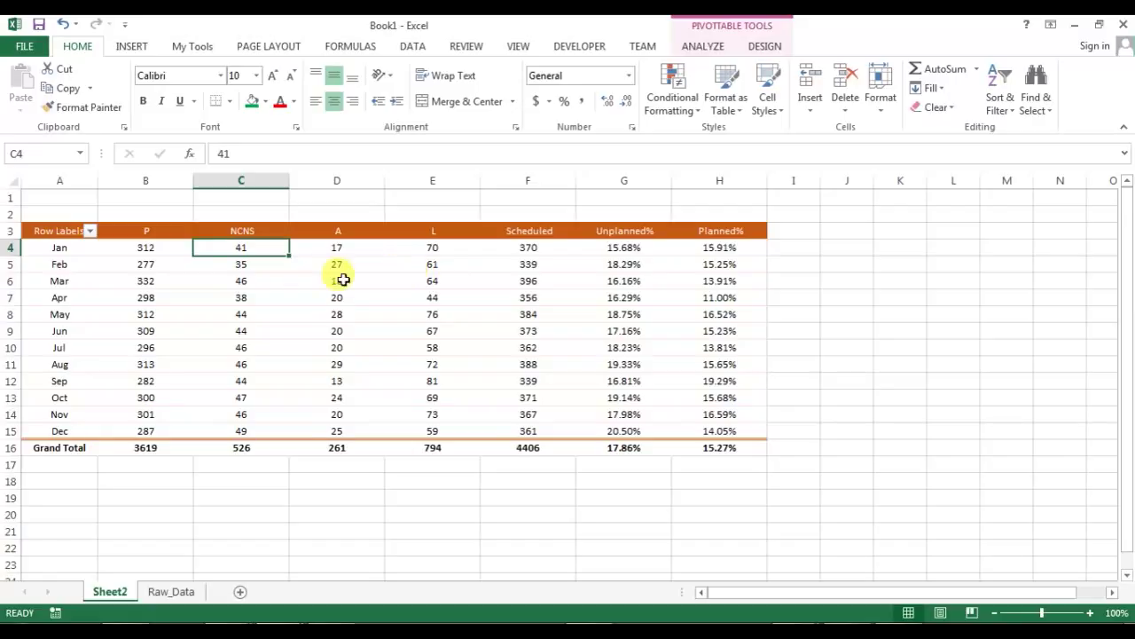
- Hide the gridlines and the row and column headings on Sheet2
{"action": "left_click", "coordinate": [125, 213]}
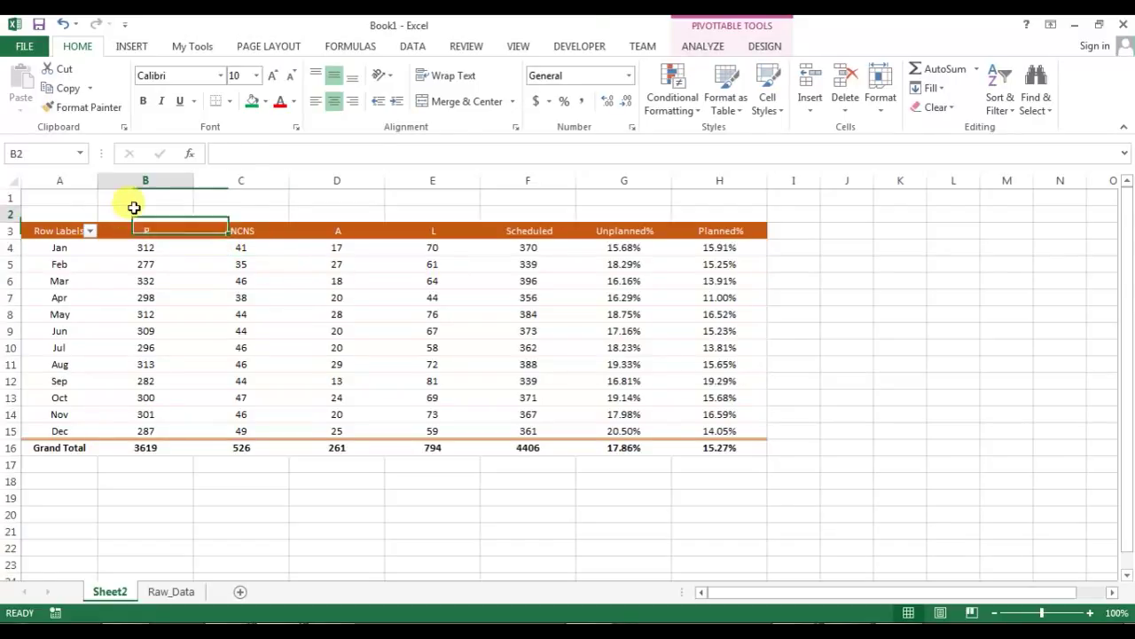
{"action": "left_click", "coordinate": [519, 47]}
{"action": "left_click", "coordinate": [183, 102]}
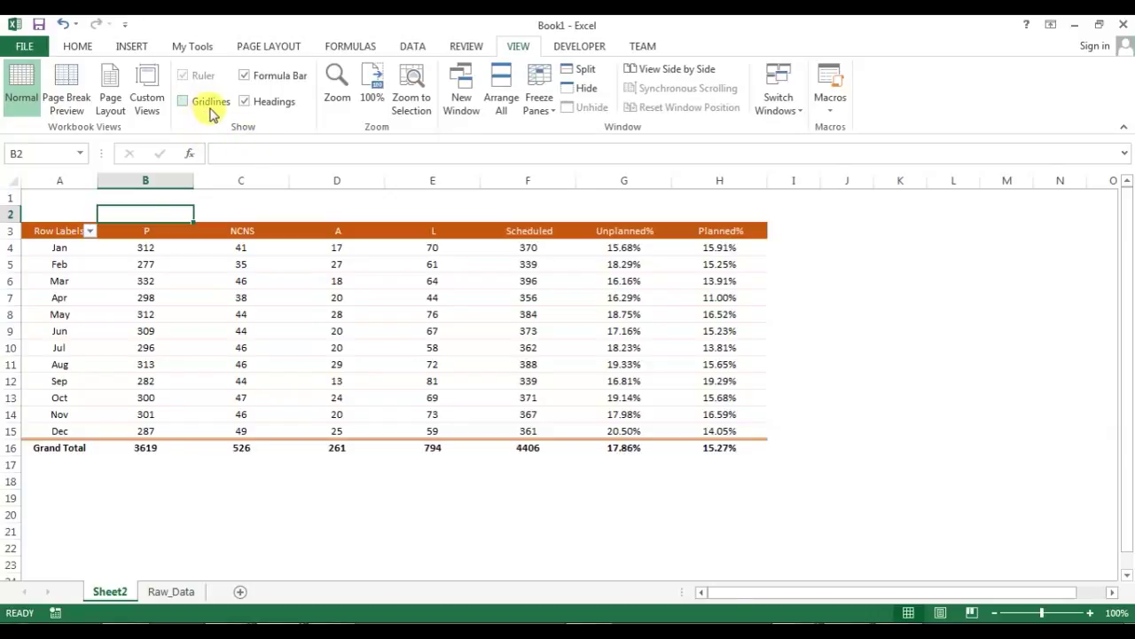
{"action": "left_click", "coordinate": [261, 104]}
{"action": "left_click", "coordinate": [243, 248]}
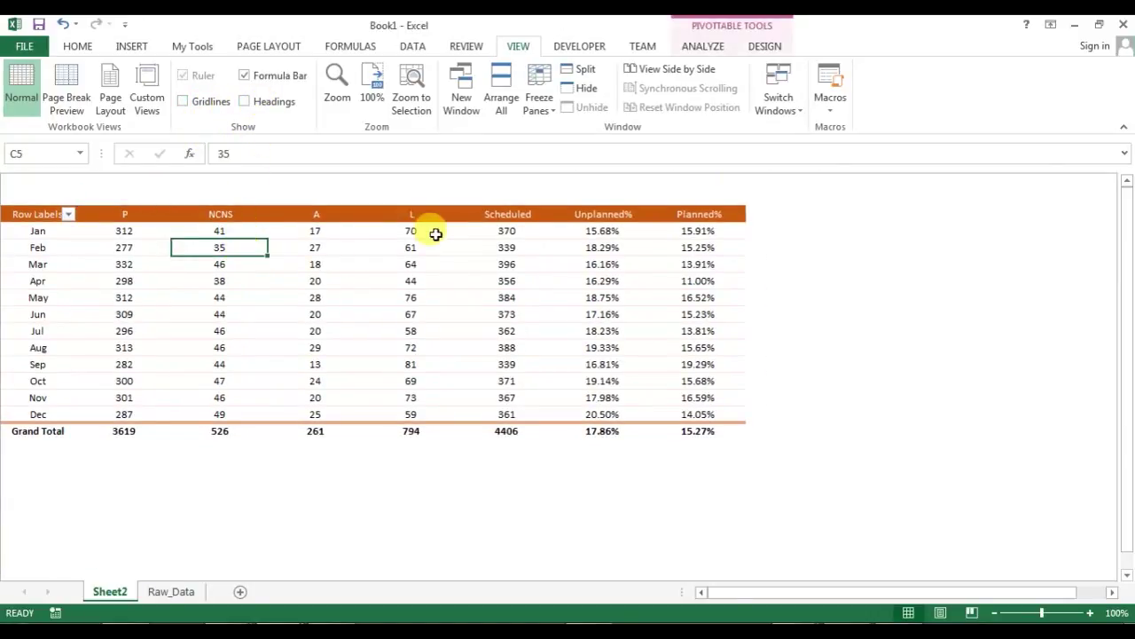
{"action": "left_click", "coordinate": [608, 234]}
{"action": "left_click", "coordinate": [492, 247]}
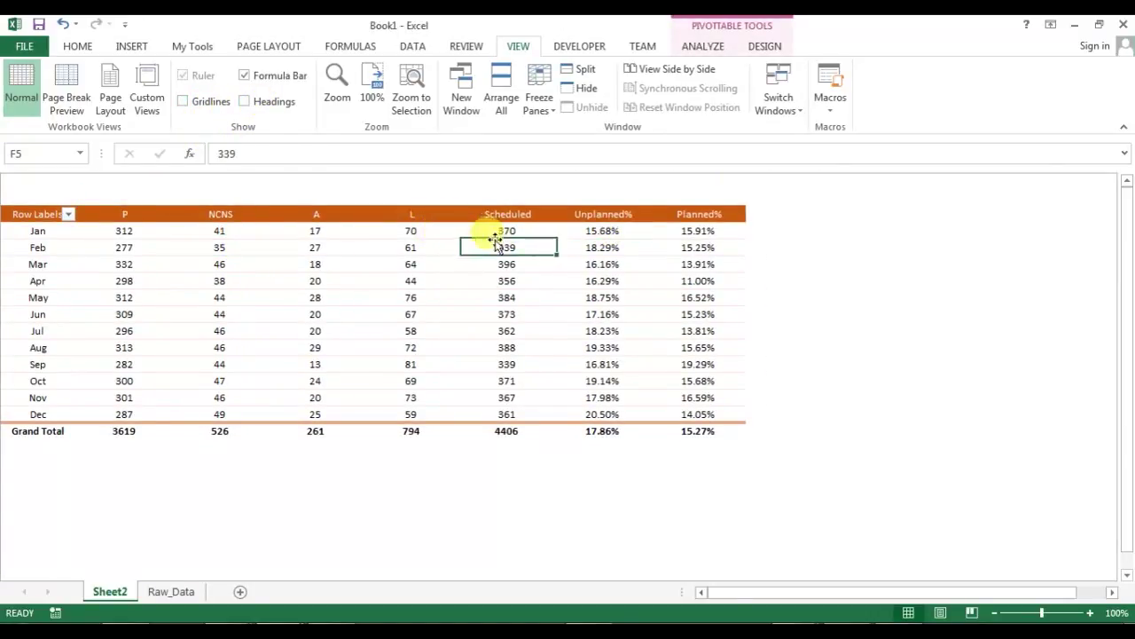
- Make the pivot table's header row bold, from Row Labels through Planned%
{"action": "left_click_drag", "start_coordinate": [720, 215], "coordinate": [70, 213]}
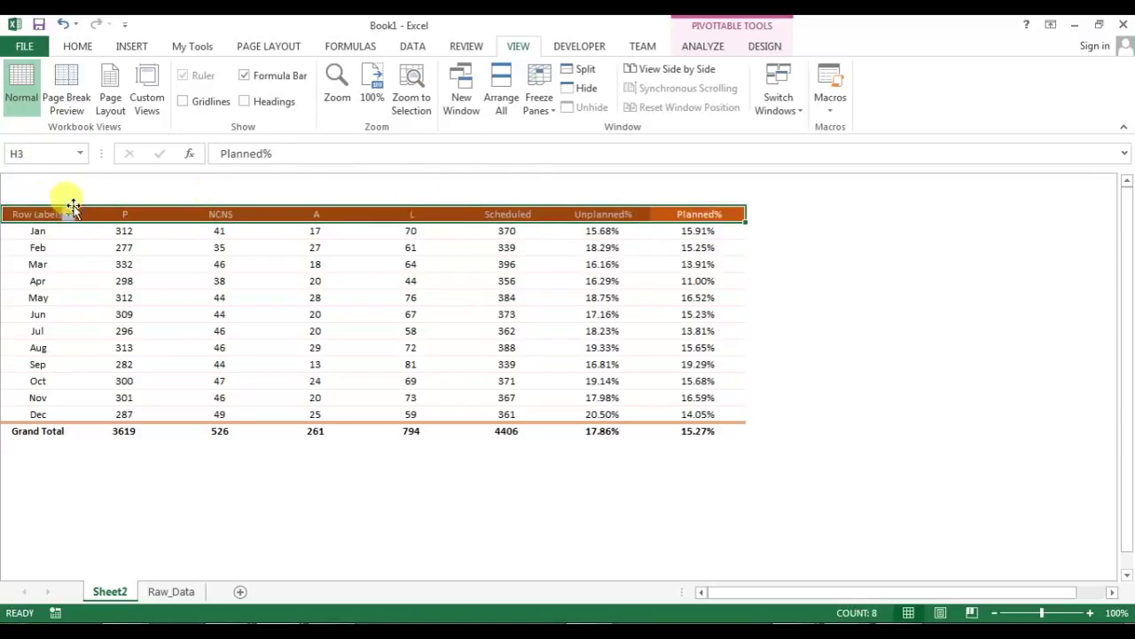
{"action": "key", "text": "ctrl+b"}
{"action": "left_click", "coordinate": [532, 282]}
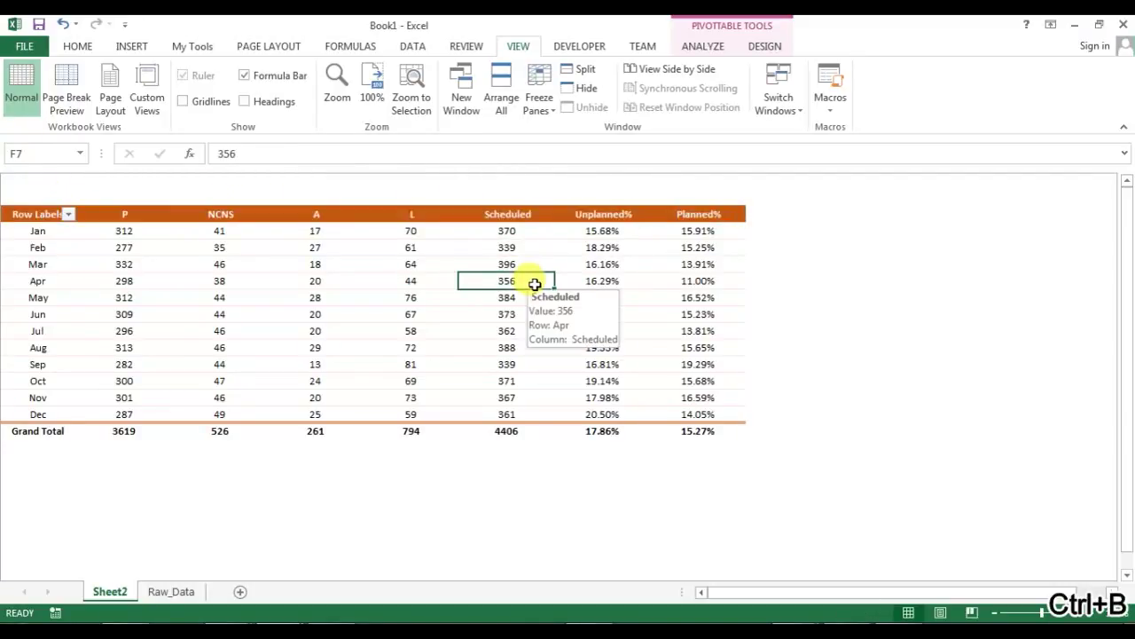
- Change the pivot table's report layout to tabular form
{"action": "left_click", "coordinate": [715, 46]}
{"action": "left_click", "coordinate": [773, 50]}
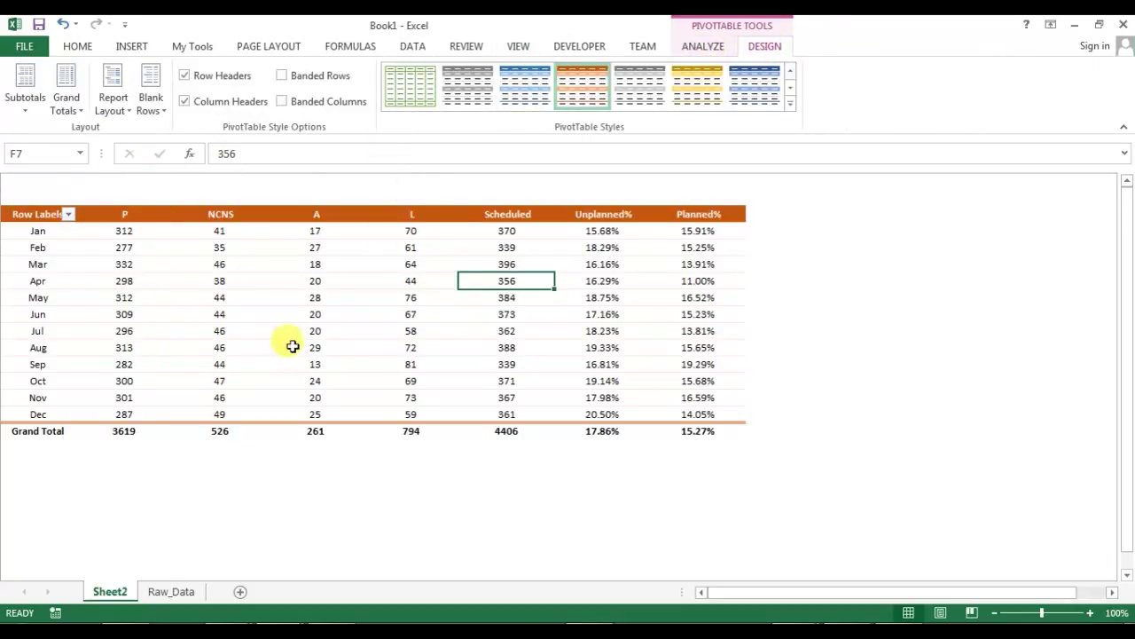
{"action": "left_click", "coordinate": [121, 108]}
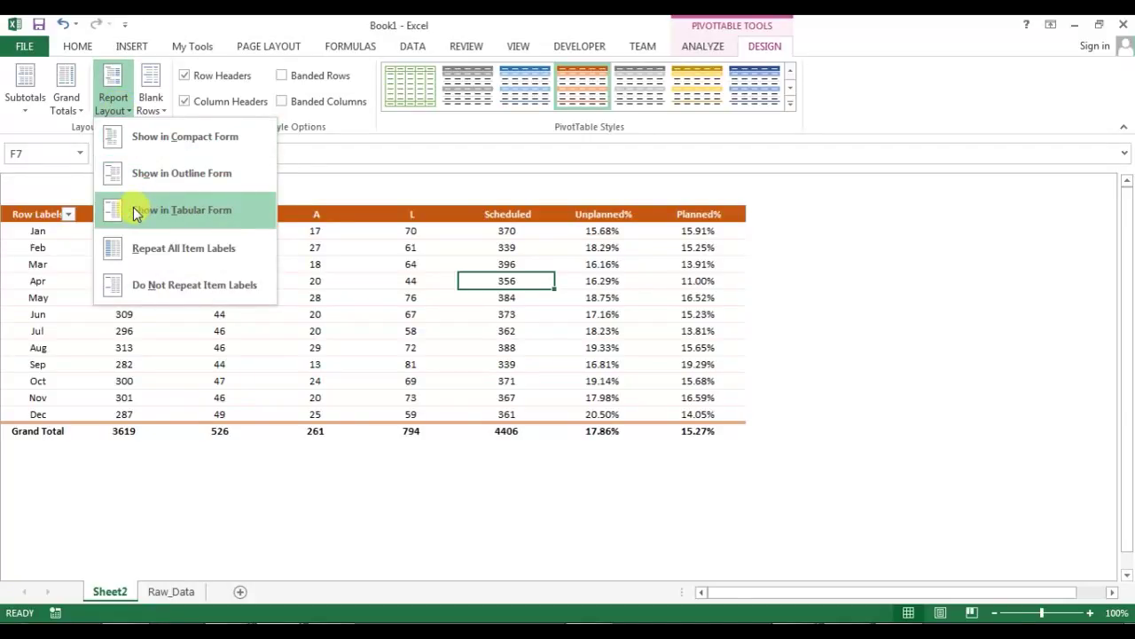
{"action": "left_click", "coordinate": [213, 211]}
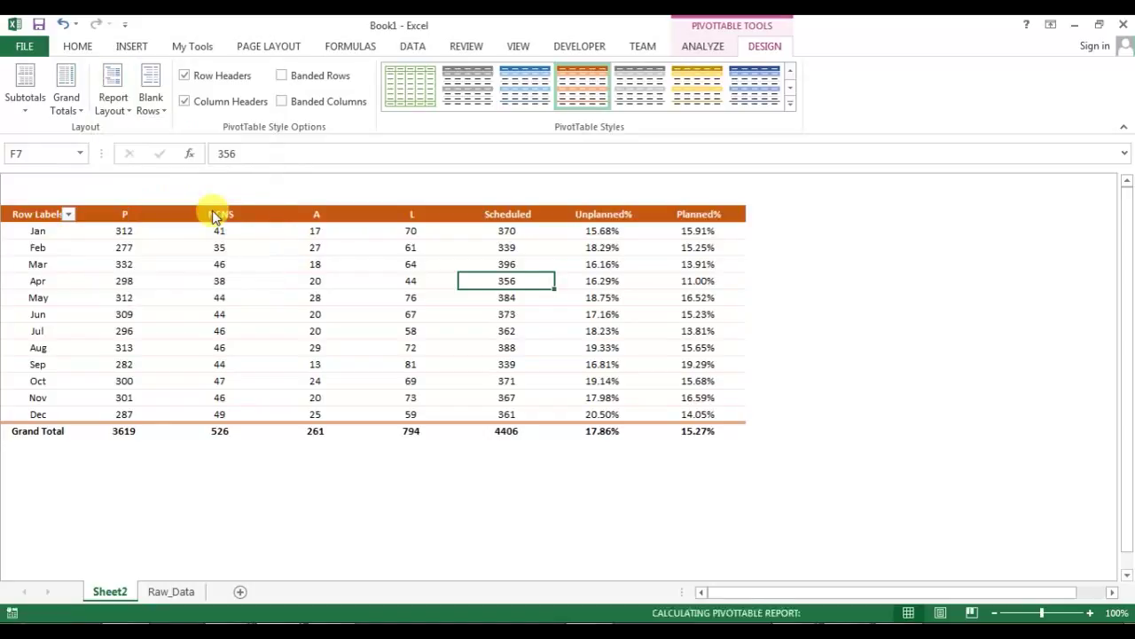
{"action": "left_click", "coordinate": [29, 217]}
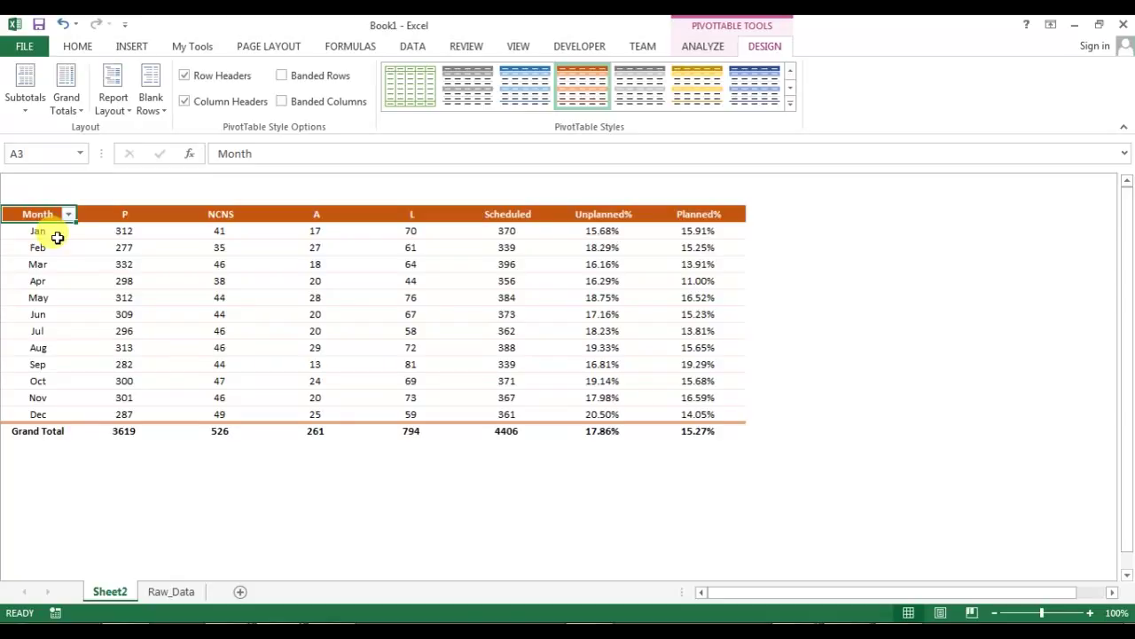
{"action": "left_click", "coordinate": [142, 281]}
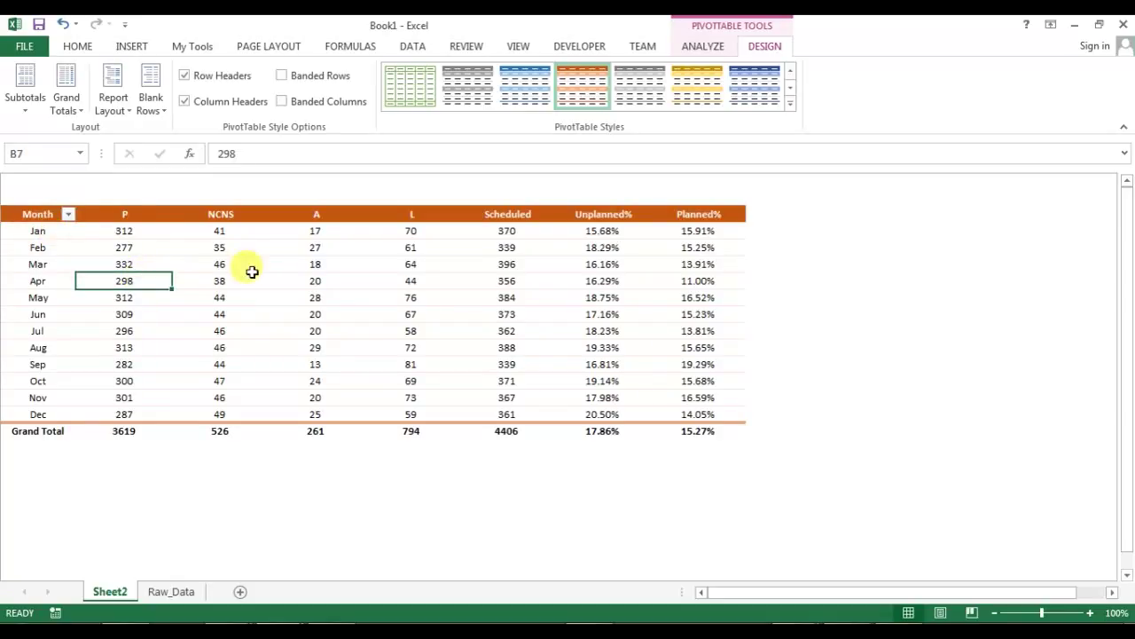
- Insert a blank column before the pivot table's Month column
{"action": "left_click", "coordinate": [29, 181]}
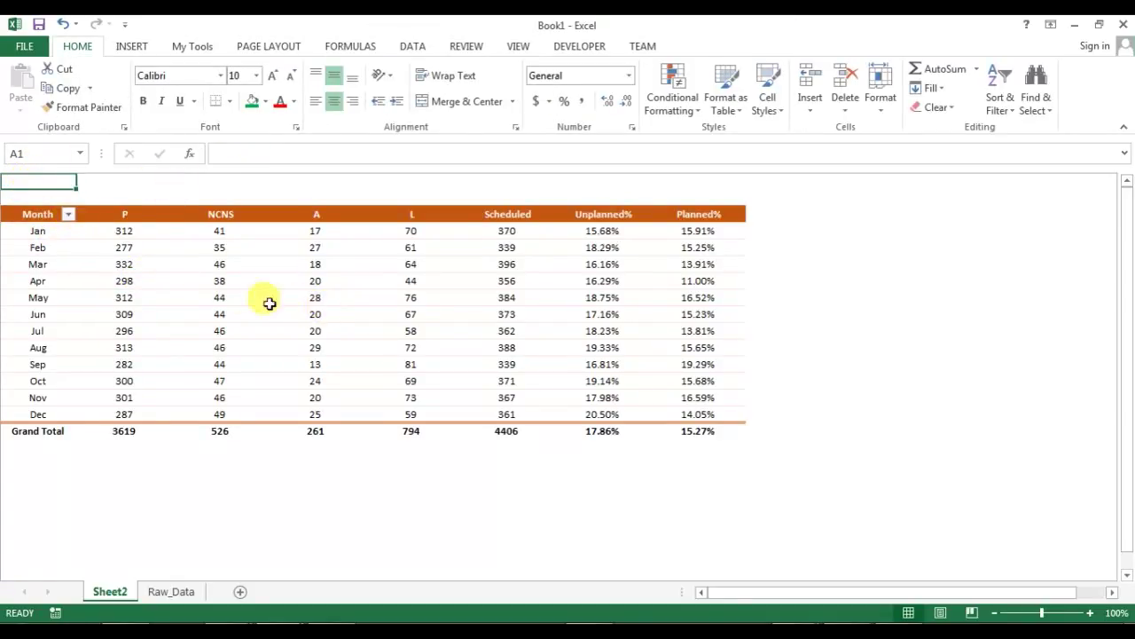
{"action": "key", "text": "ctrl+space"}
{"action": "right_click", "coordinate": [41, 238]}
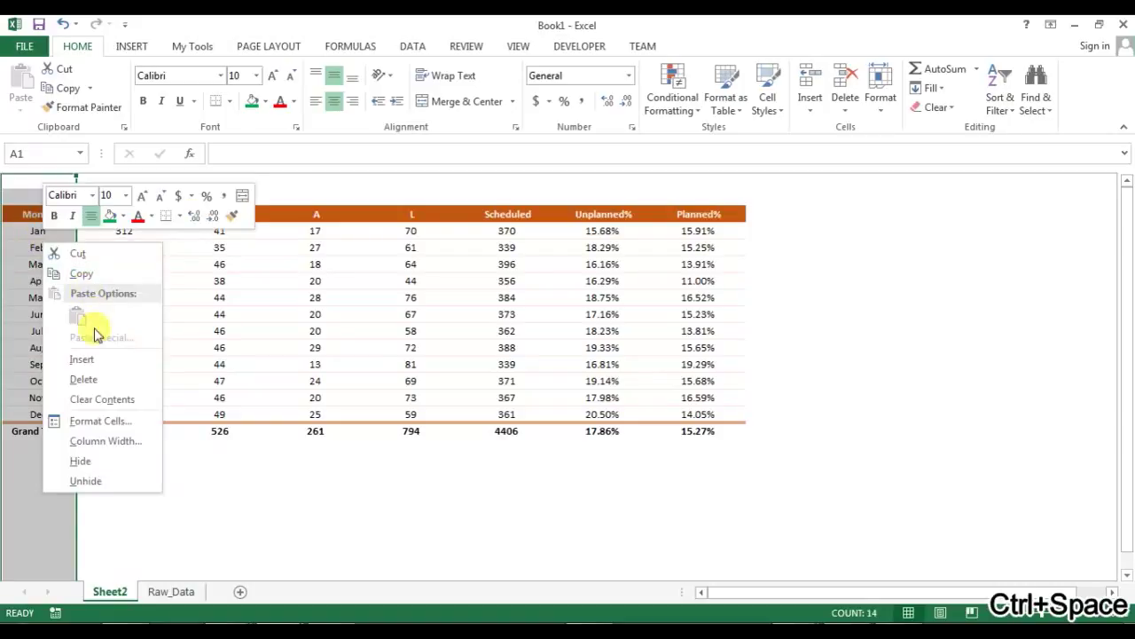
{"action": "left_click", "coordinate": [81, 359]}
{"action": "left_click", "coordinate": [233, 259]}
{"action": "left_click", "coordinate": [95, 233]}
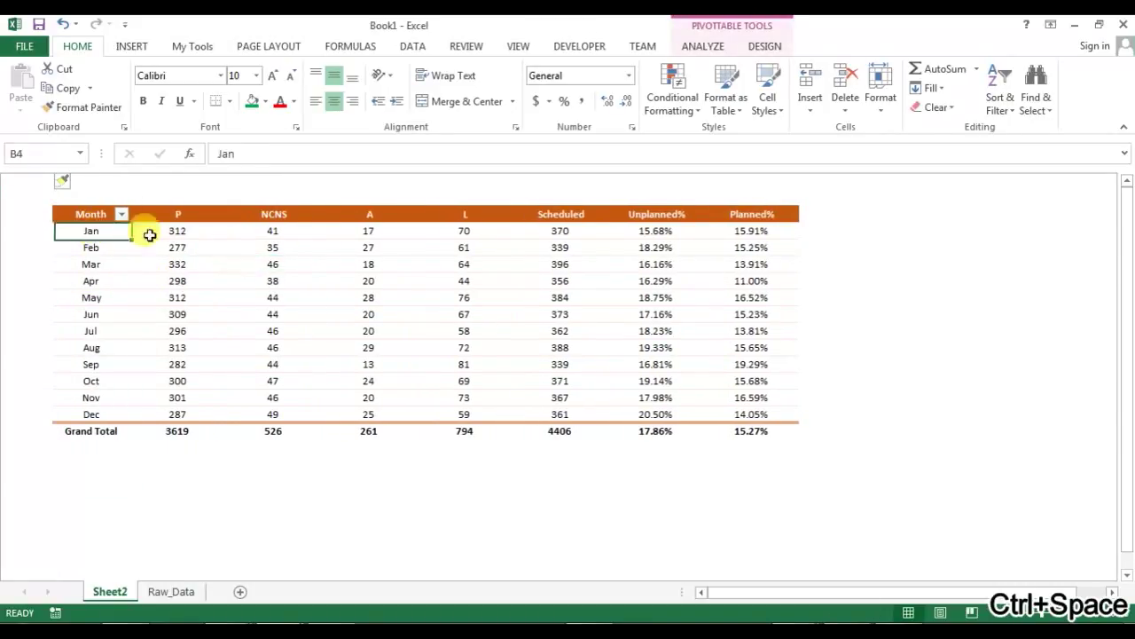
{"action": "left_click", "coordinate": [30, 233]}
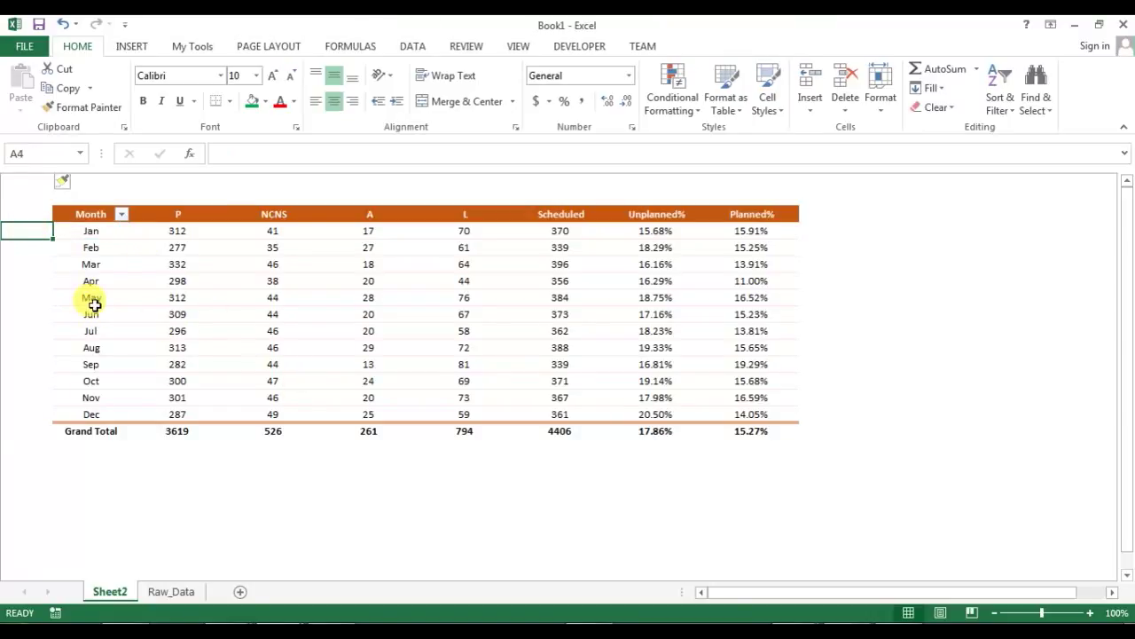
- Start a conditional formatting rule for all cells showing Unplanned% values, formatting them based on their values with the Icon Sets style
{"action": "left_click_drag", "start_coordinate": [638, 230], "coordinate": [740, 433]}
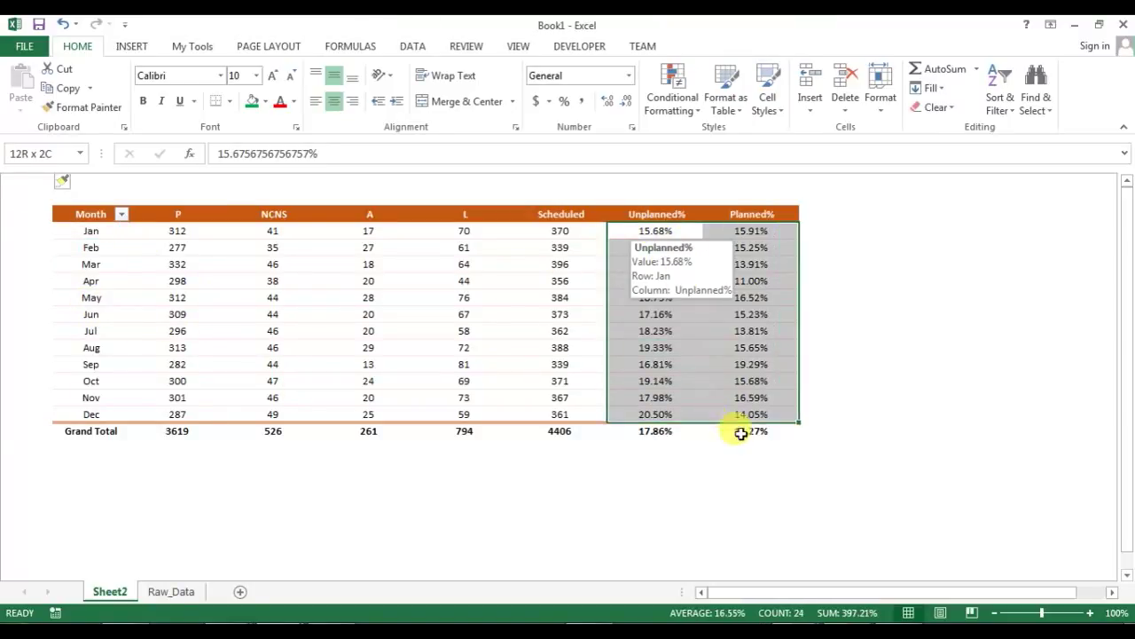
{"action": "left_click_drag", "start_coordinate": [658, 231], "coordinate": [661, 431]}
{"action": "left_click_drag", "start_coordinate": [656, 233], "coordinate": [664, 431]}
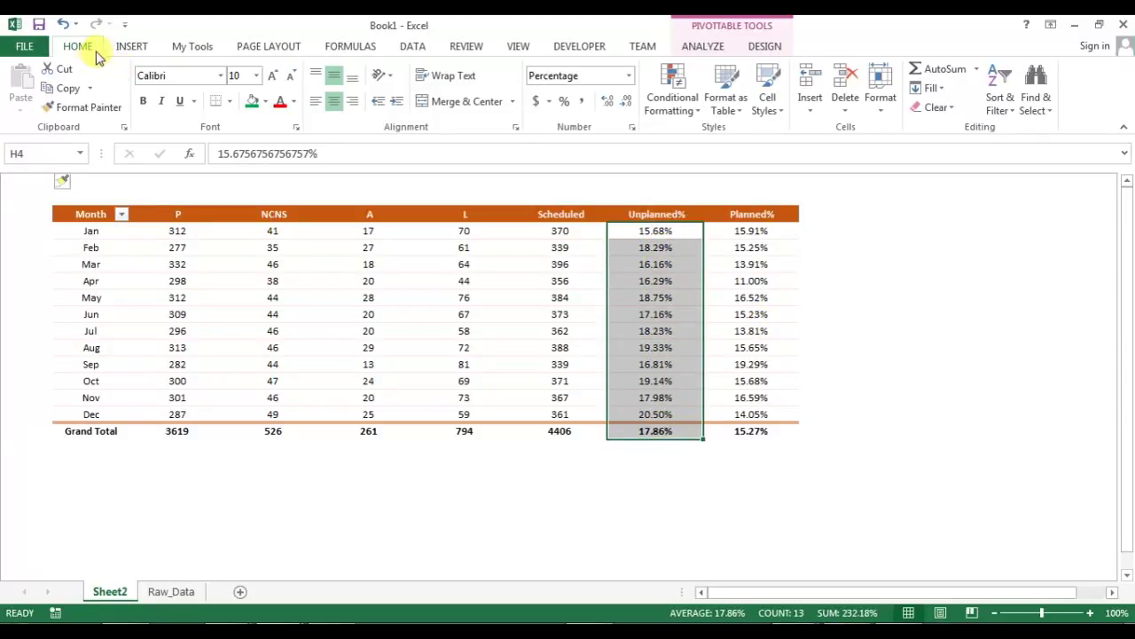
{"action": "left_click", "coordinate": [701, 111]}
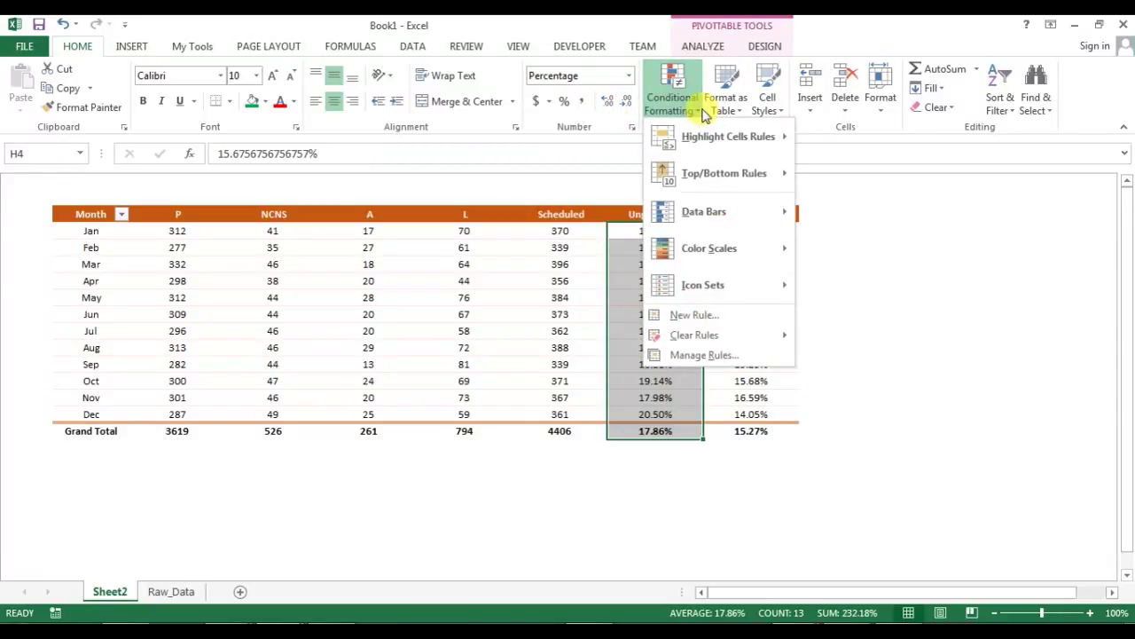
{"action": "left_click", "coordinate": [720, 315]}
{"action": "left_click_drag", "start_coordinate": [523, 183], "coordinate": [217, 102]}
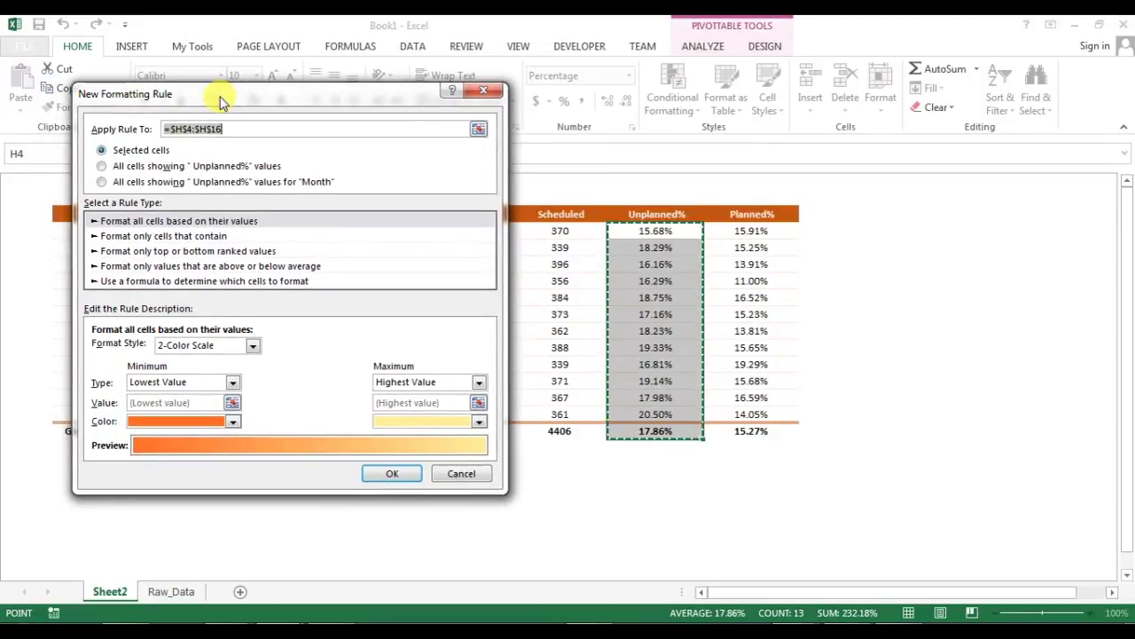
{"action": "left_click", "coordinate": [103, 166]}
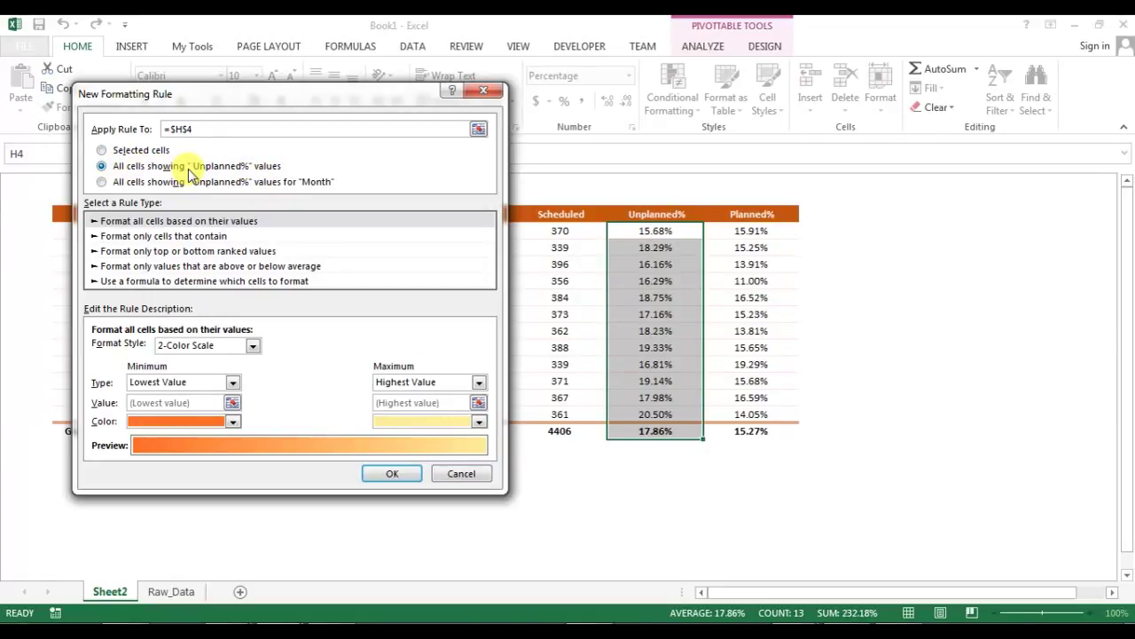
{"action": "left_click", "coordinate": [173, 221]}
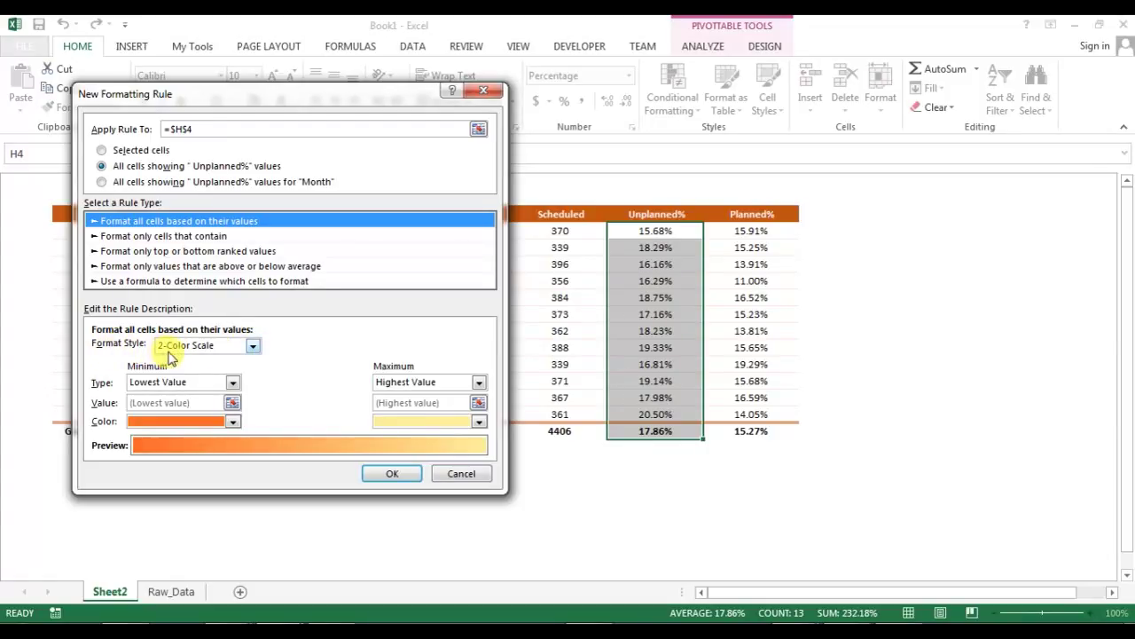
{"action": "left_click", "coordinate": [253, 345]}
{"action": "left_click", "coordinate": [204, 394]}
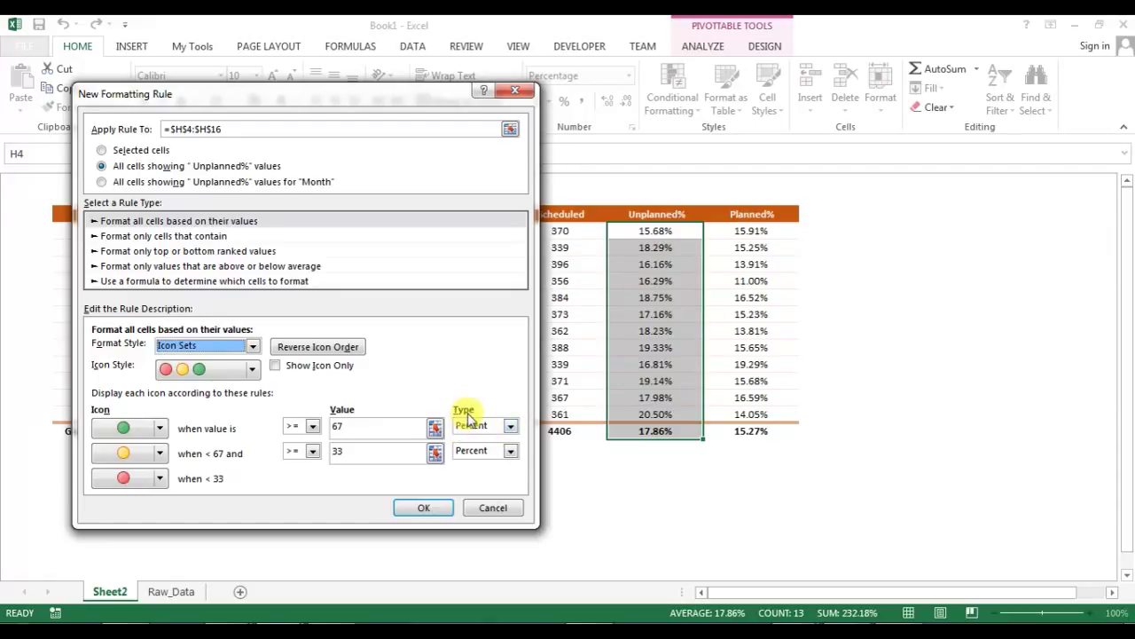
- Set both icon thresholds of the Unplanned% rule to type Number with the value 0.12
{"action": "left_click", "coordinate": [509, 427]}
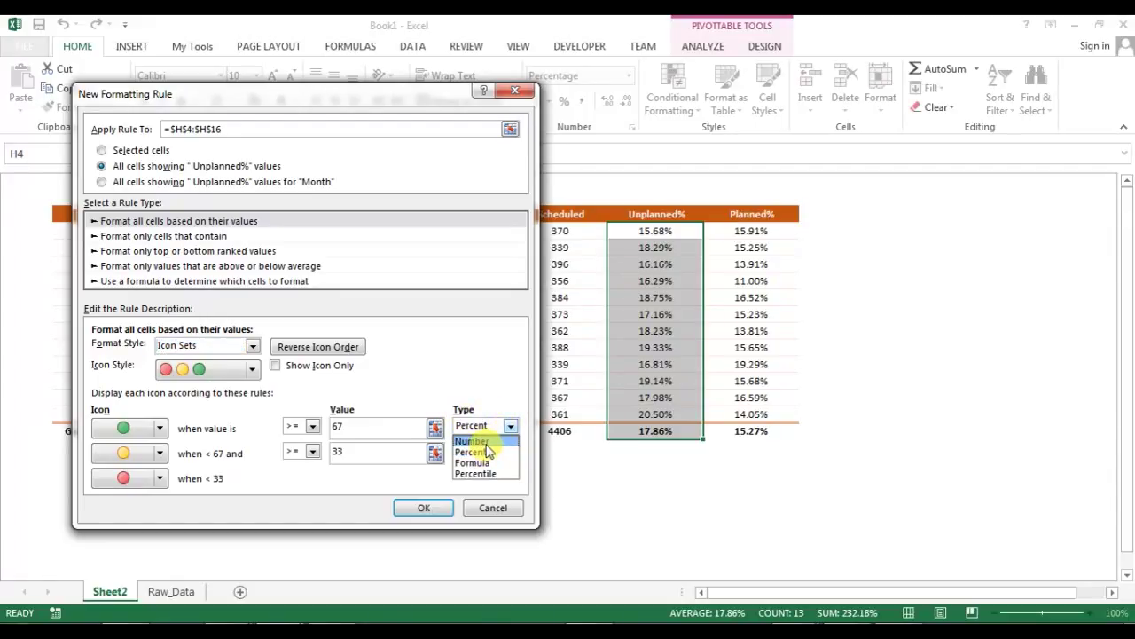
{"action": "left_click", "coordinate": [479, 442]}
{"action": "left_click", "coordinate": [510, 450]}
{"action": "left_click", "coordinate": [479, 465]}
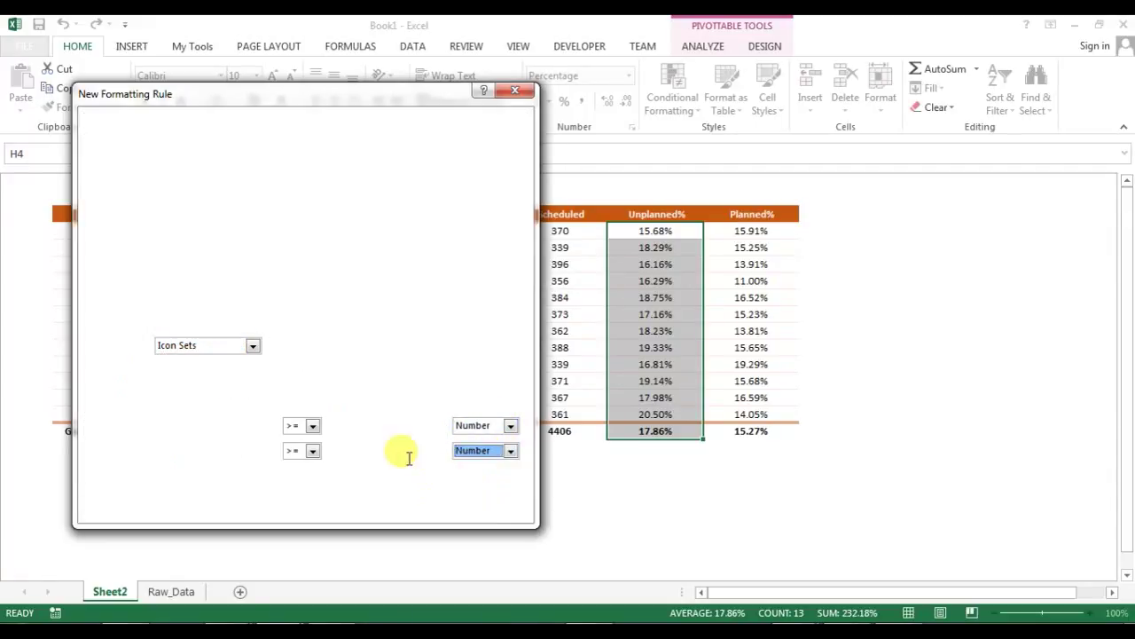
{"action": "left_click", "coordinate": [344, 425]}
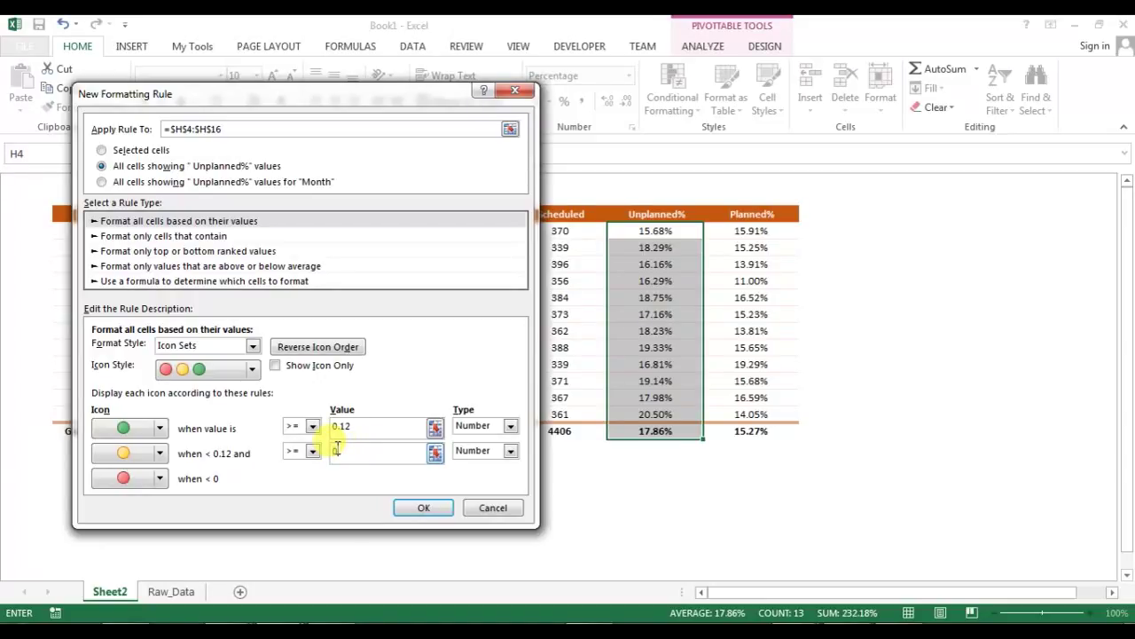
{"action": "left_click", "coordinate": [380, 426]}
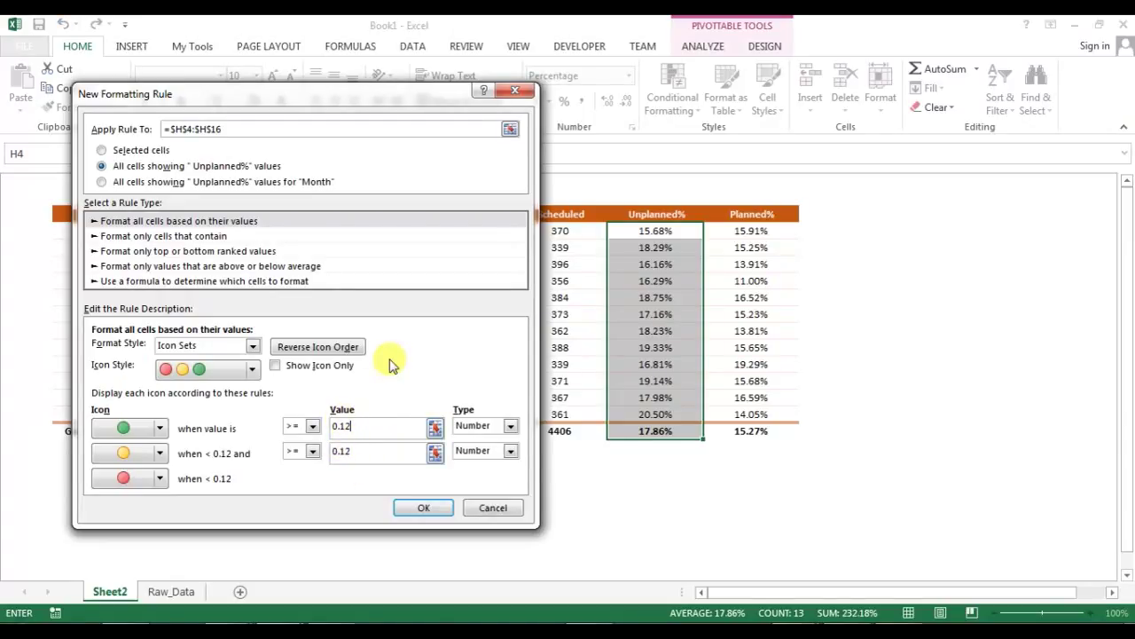
- Give the Unplanned% rule a rimmed red traffic light for values > 0.12 and rimmed green lights for the other two conditions
{"action": "left_click", "coordinate": [161, 429]}
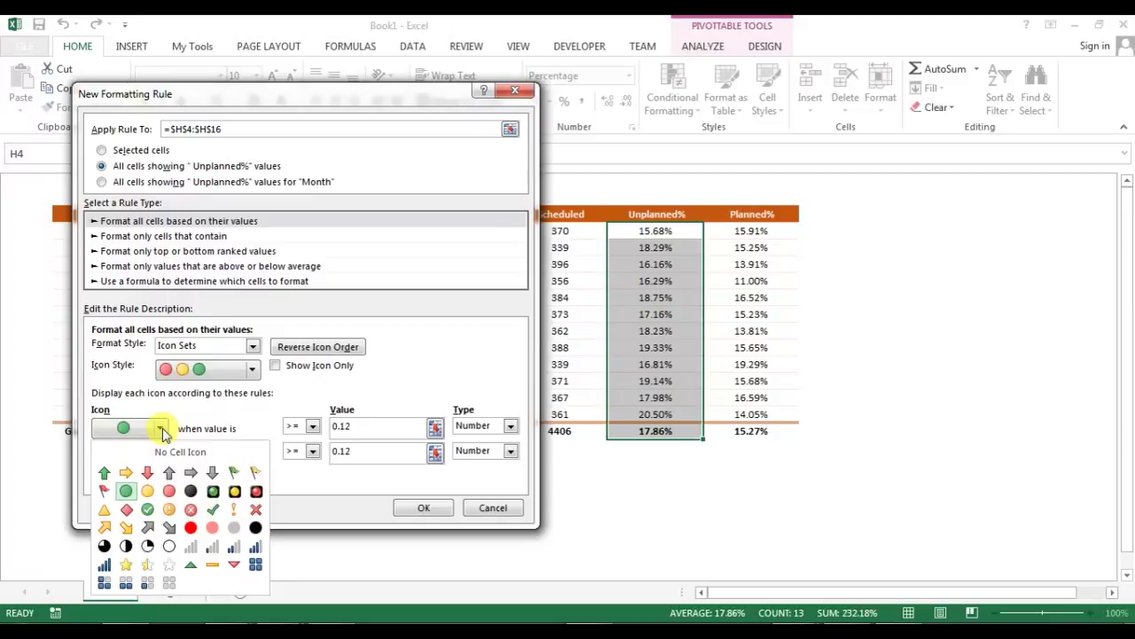
{"action": "left_click", "coordinate": [208, 428]}
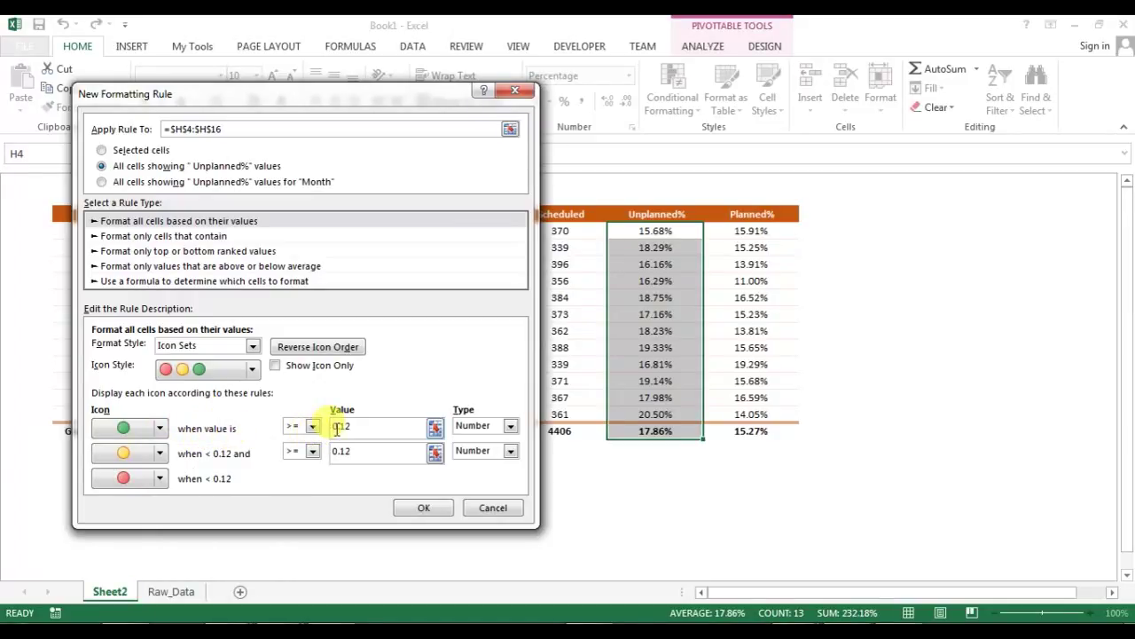
{"action": "left_click", "coordinate": [156, 428]}
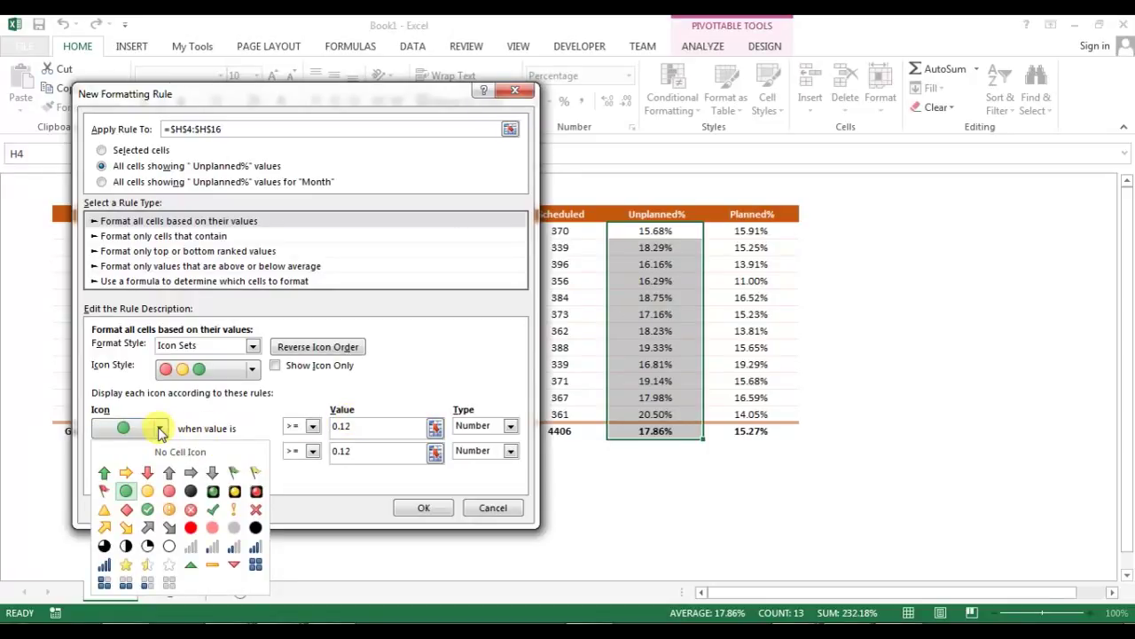
{"action": "left_click", "coordinate": [256, 493]}
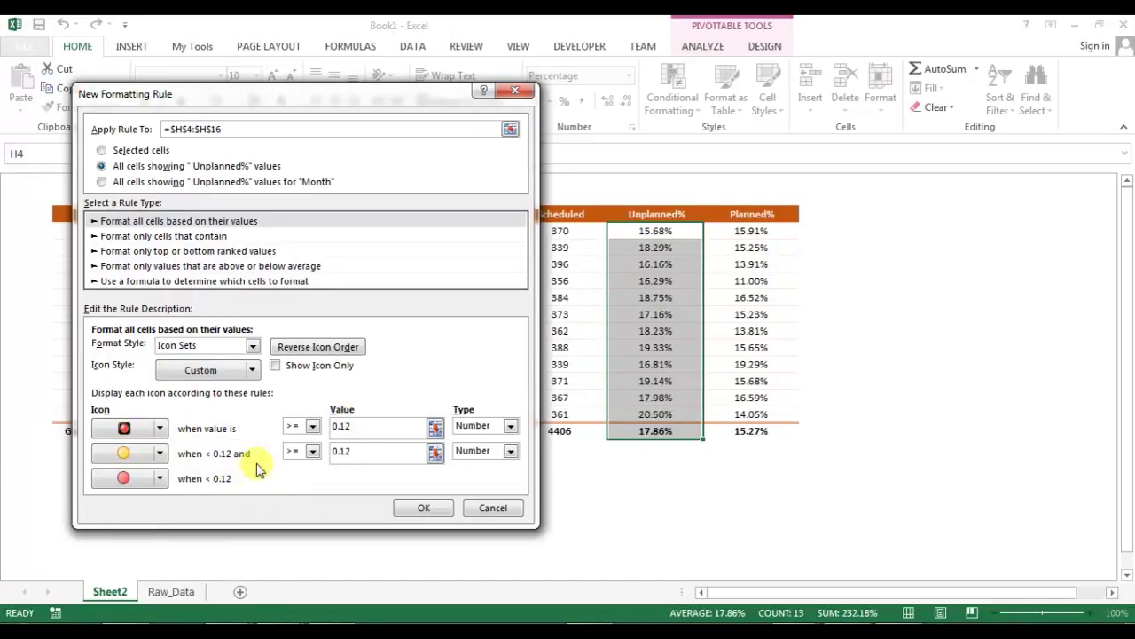
{"action": "left_click", "coordinate": [158, 453]}
{"action": "left_click", "coordinate": [298, 518]}
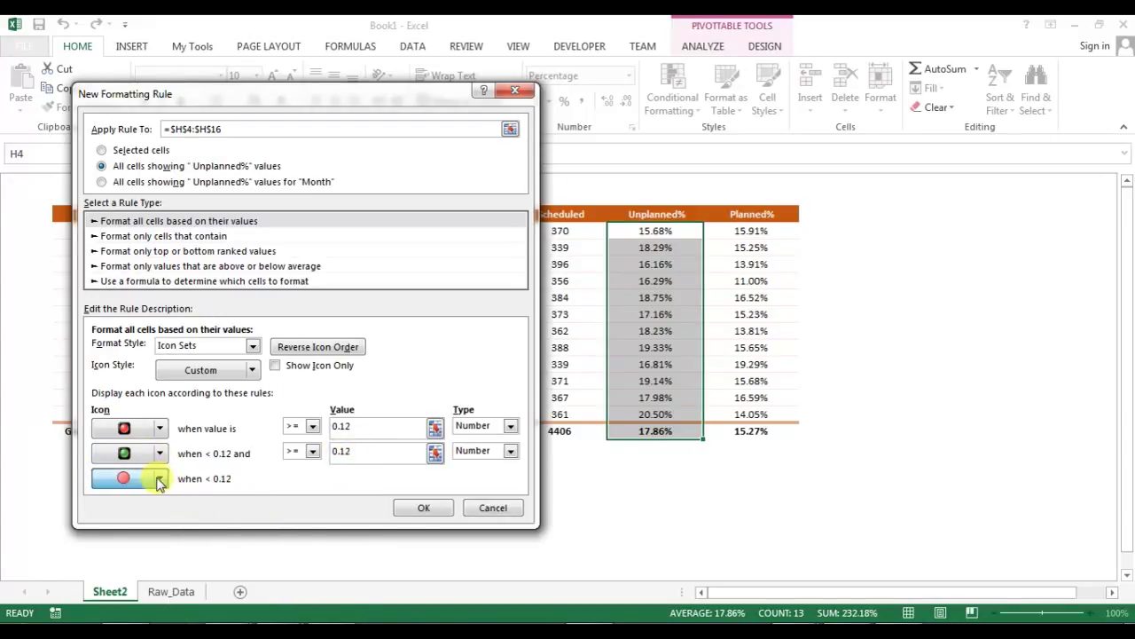
{"action": "left_click", "coordinate": [158, 478]}
{"action": "left_click", "coordinate": [292, 516]}
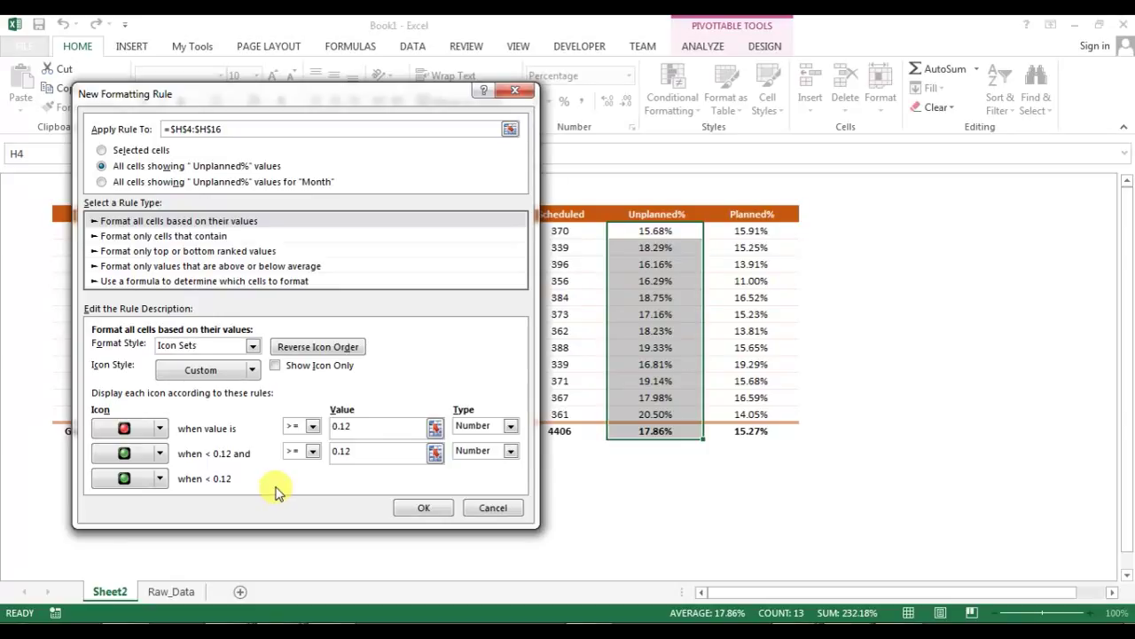
{"action": "left_click", "coordinate": [312, 426]}
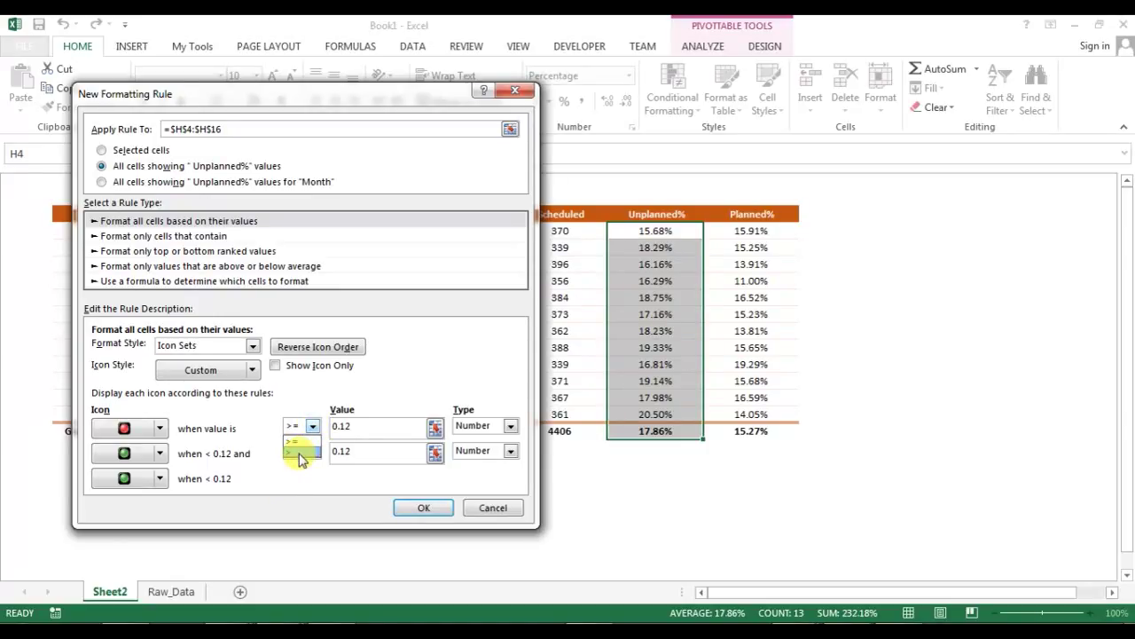
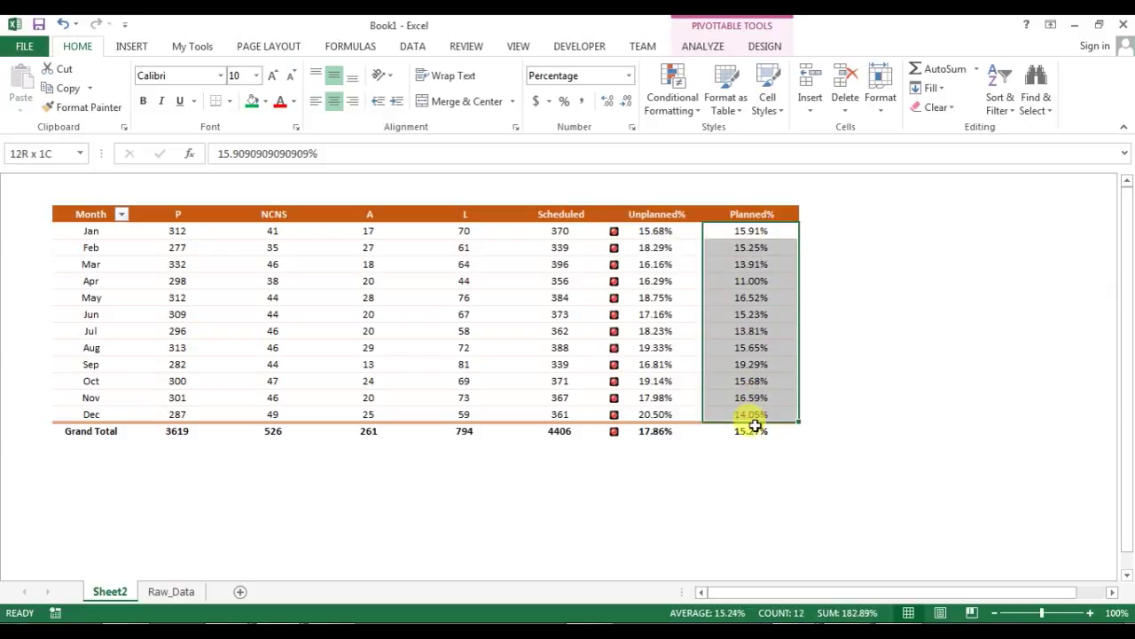
- Add a new conditional formatting rule for all cells showing Planned% values, using the Icon Sets style
{"action": "key", "text": "alt+d"}
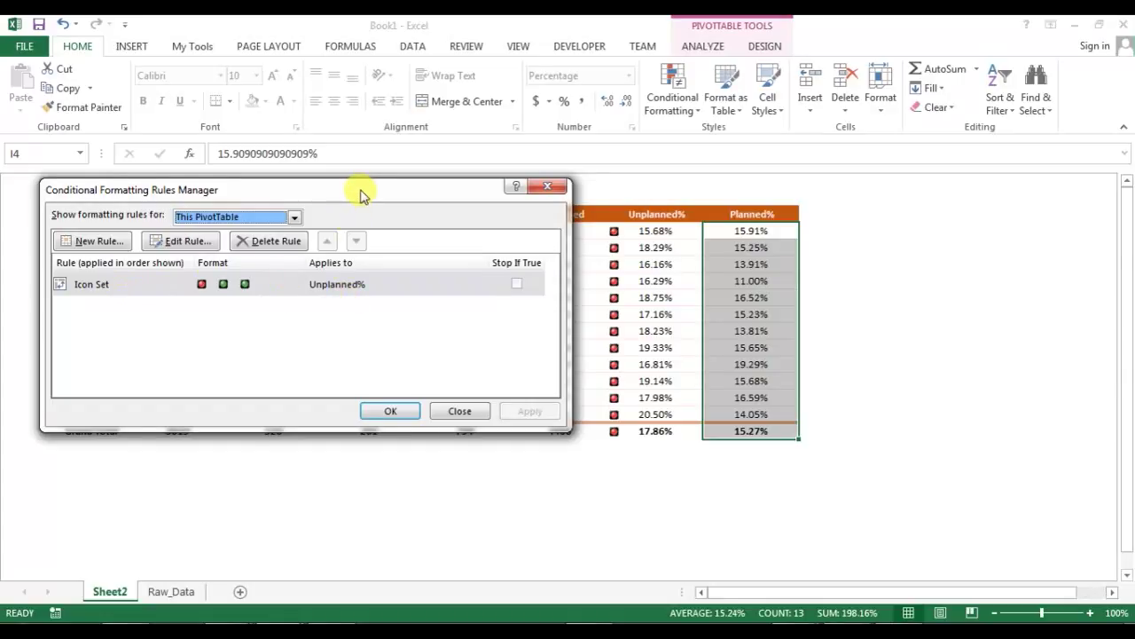
{"action": "left_click_drag", "start_coordinate": [361, 196], "coordinate": [389, 218]}
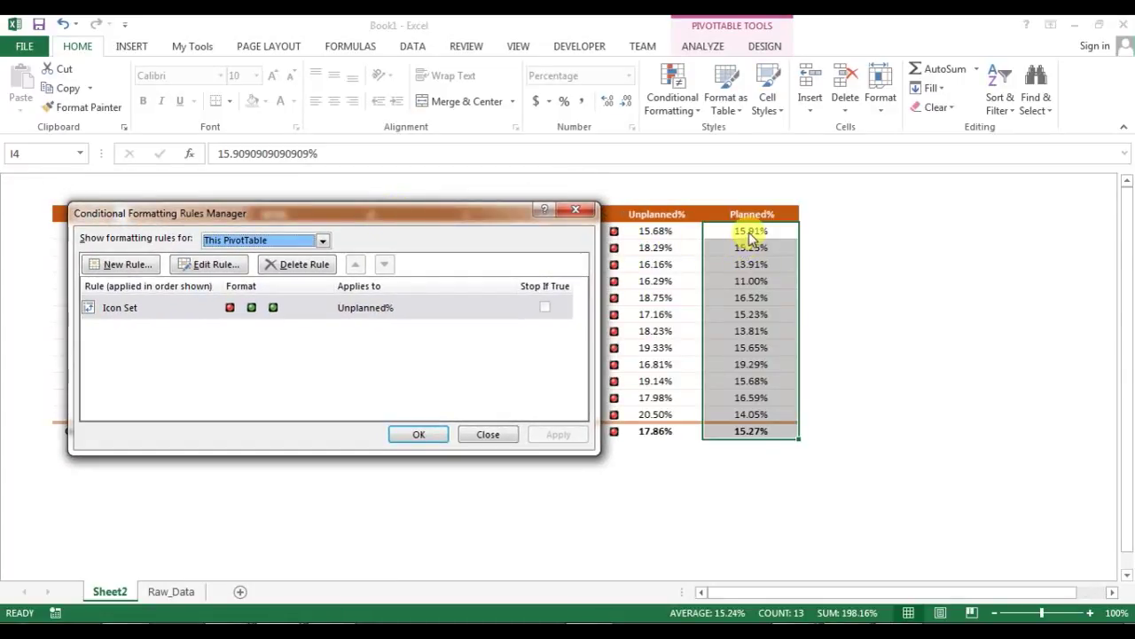
{"action": "left_click_drag", "start_coordinate": [299, 209], "coordinate": [294, 200]}
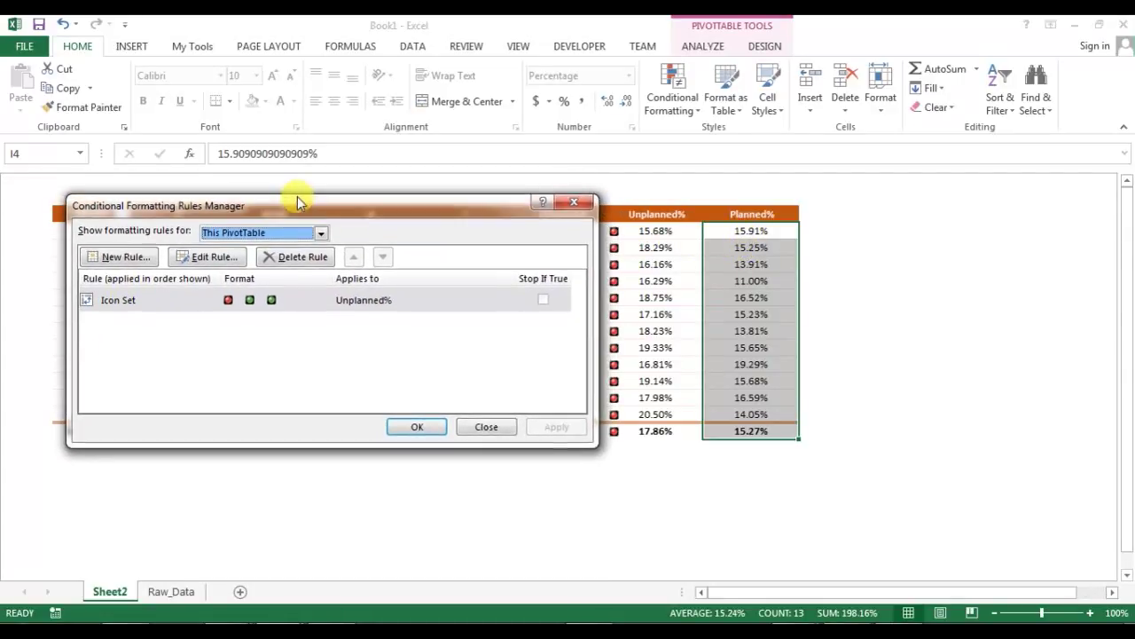
{"action": "left_click", "coordinate": [121, 262]}
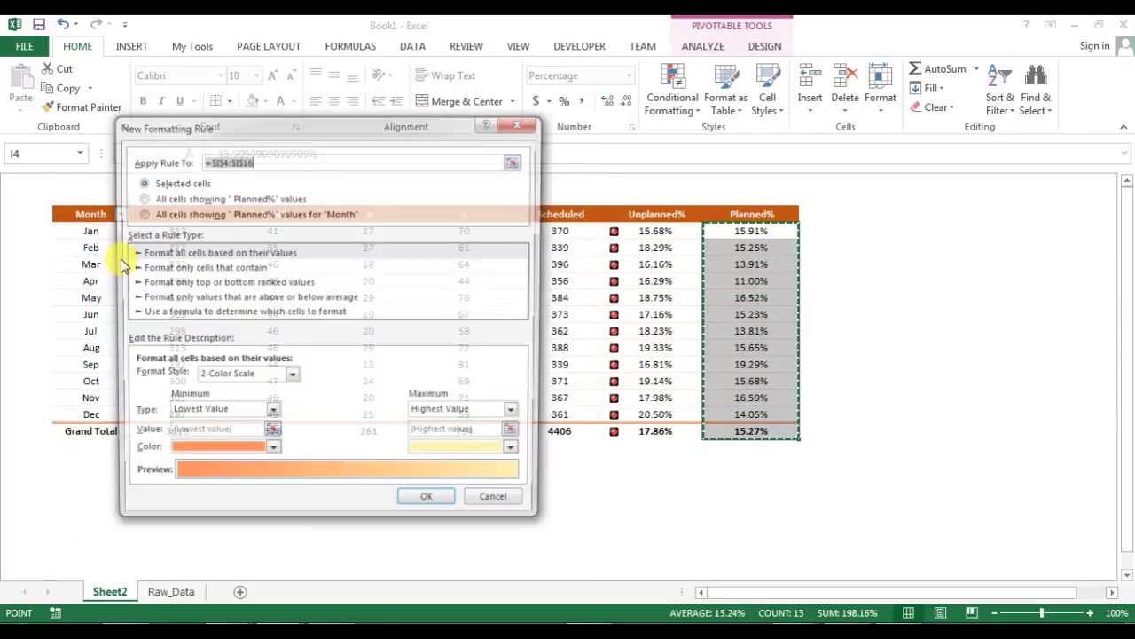
{"action": "left_click", "coordinate": [189, 209]}
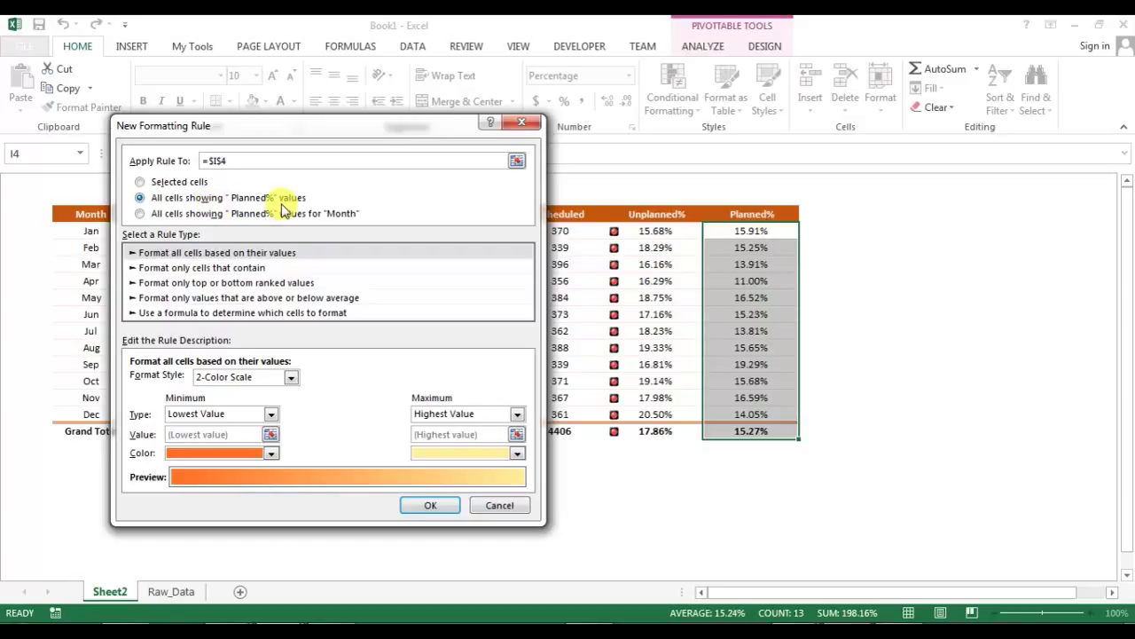
{"action": "left_click", "coordinate": [291, 377]}
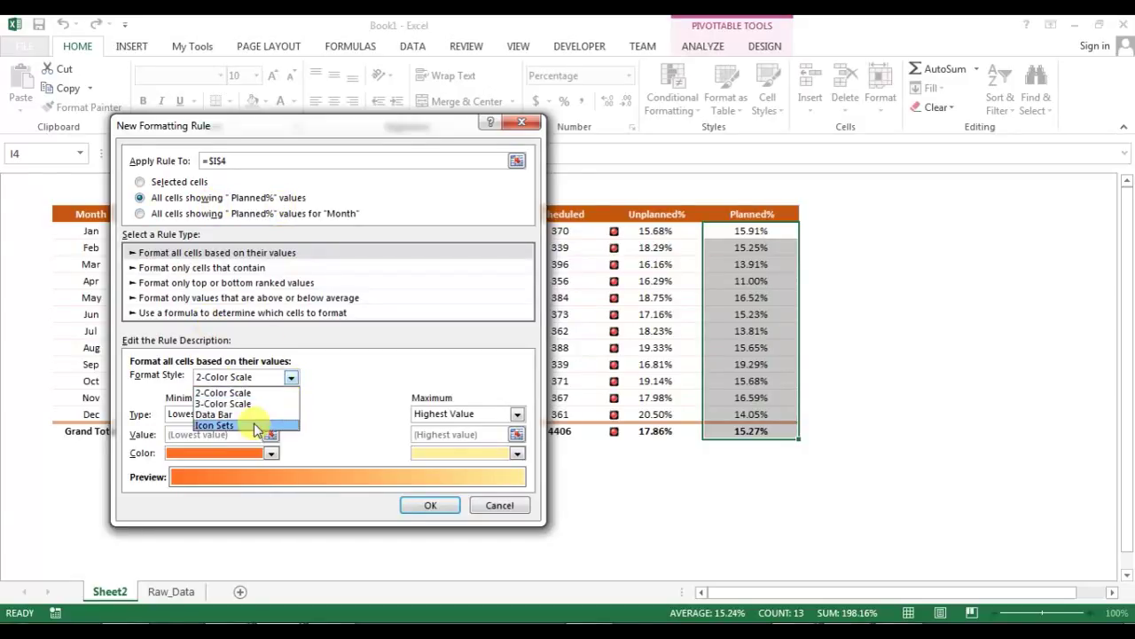
{"action": "left_click", "coordinate": [222, 425]}
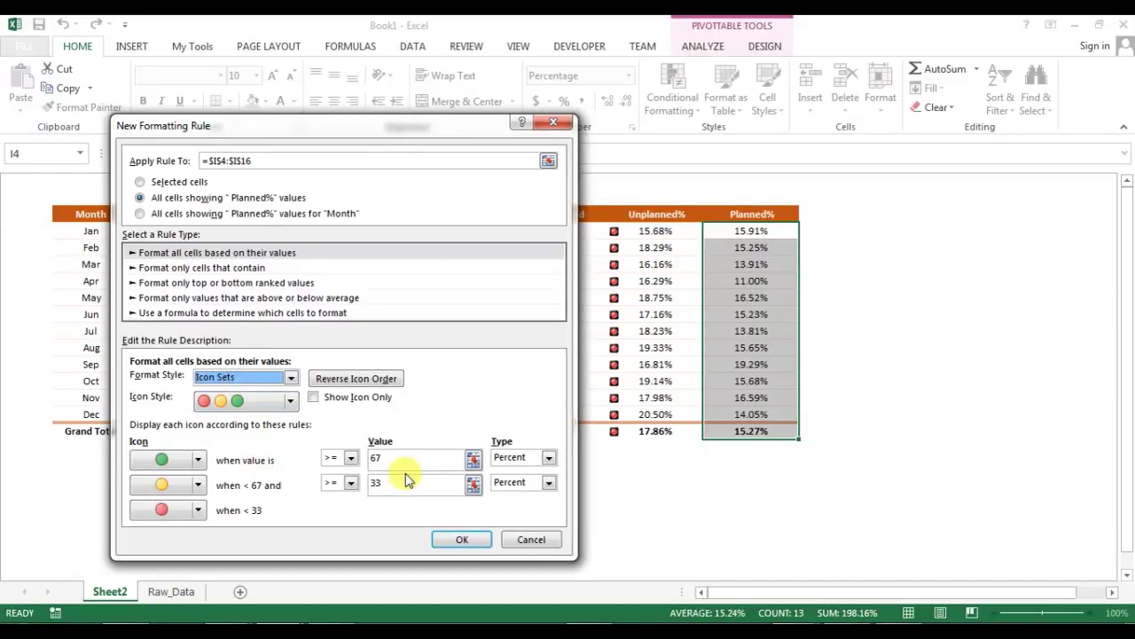
- Set both thresholds of the Planned% rule to type Number with the value 0.15, using > for the first comparison
{"action": "left_click", "coordinate": [549, 458]}
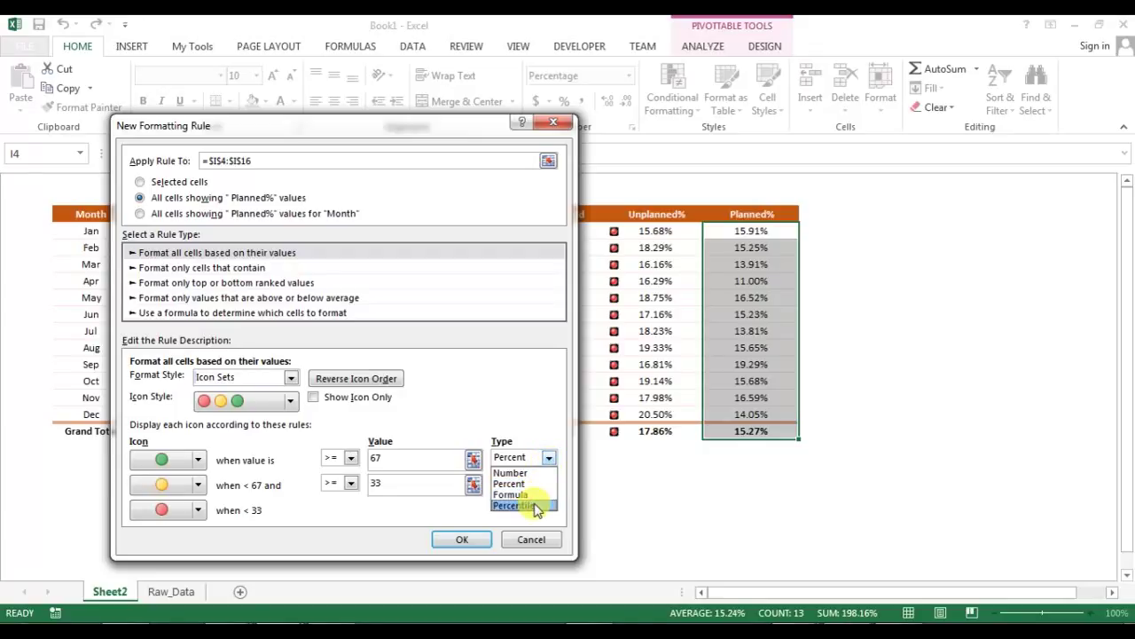
{"action": "left_click", "coordinate": [511, 472]}
{"action": "left_click", "coordinate": [549, 482]}
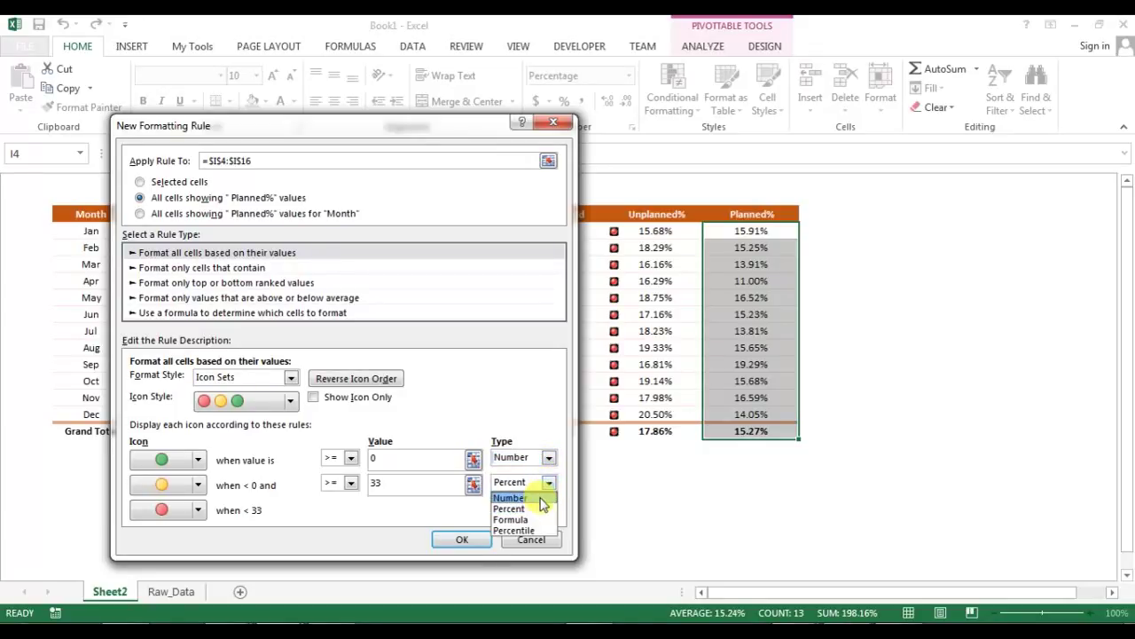
{"action": "left_click", "coordinate": [514, 496]}
{"action": "double_click", "coordinate": [380, 456]}
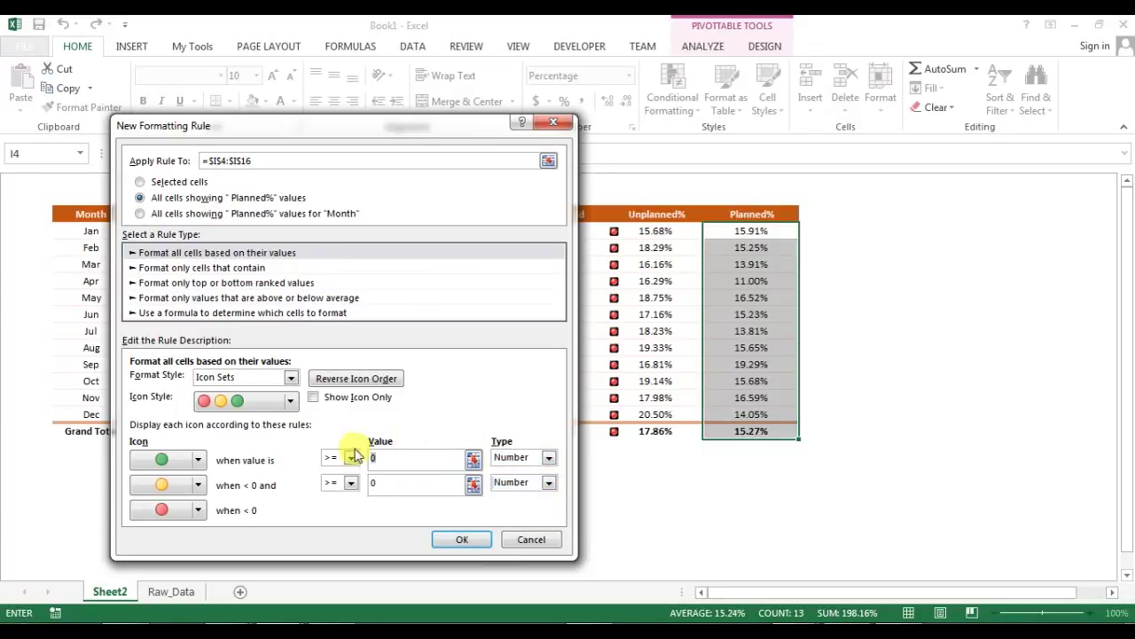
{"action": "left_click", "coordinate": [342, 484]}
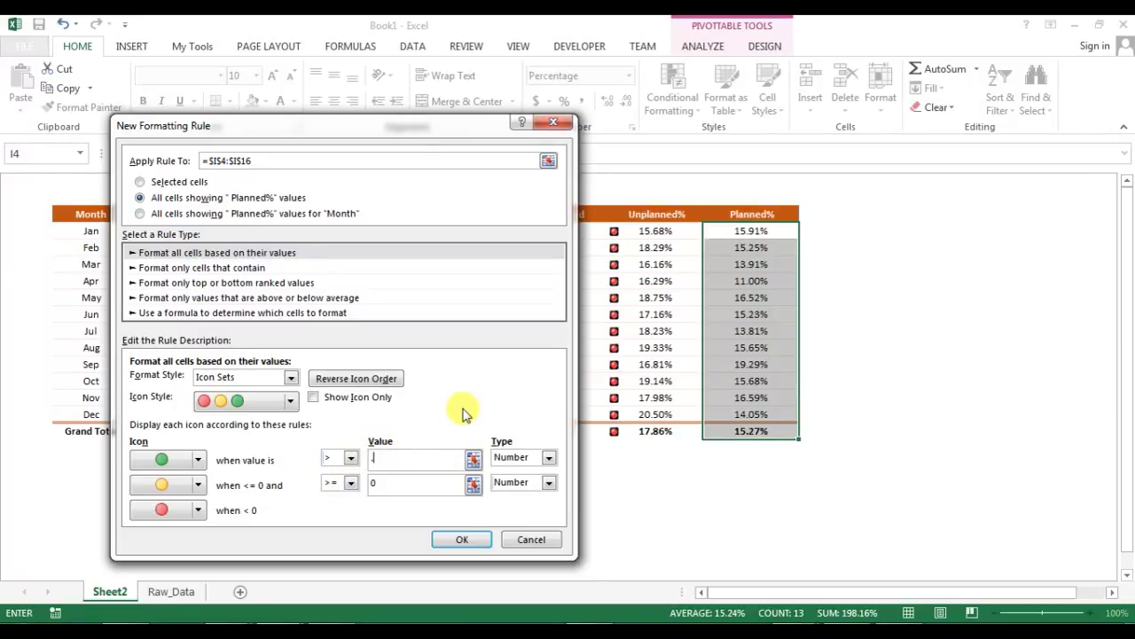
{"action": "left_click", "coordinate": [376, 484]}
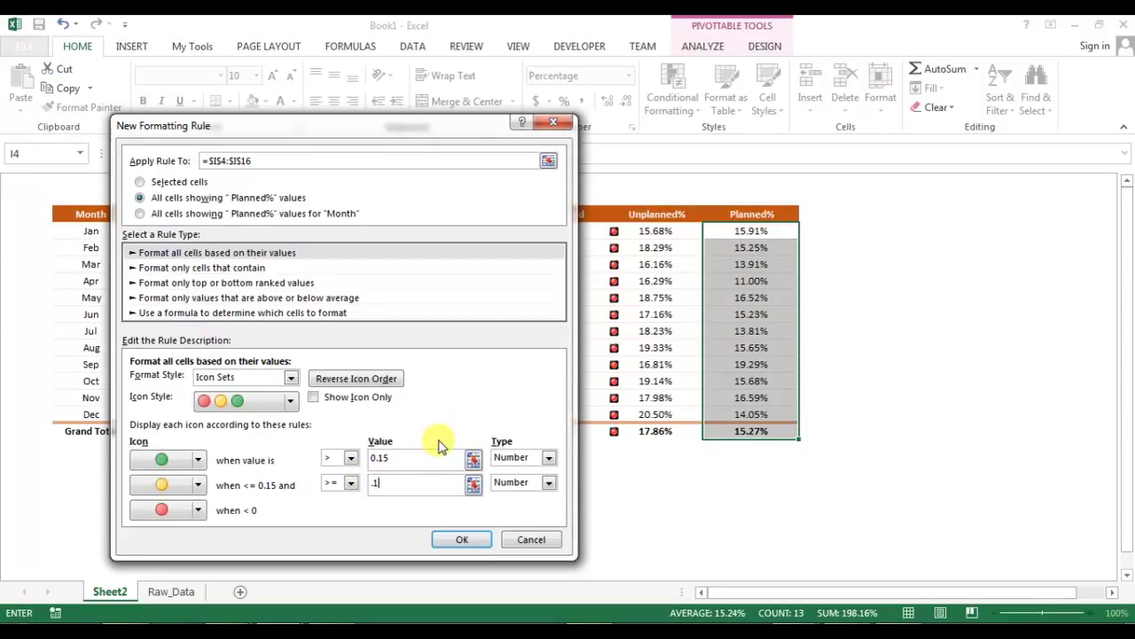
- Assign a rimmed red traffic light to Planned% values above 0.15 and rimmed green lights to the other two conditions, and accept the rule
{"action": "left_click", "coordinate": [200, 467]}
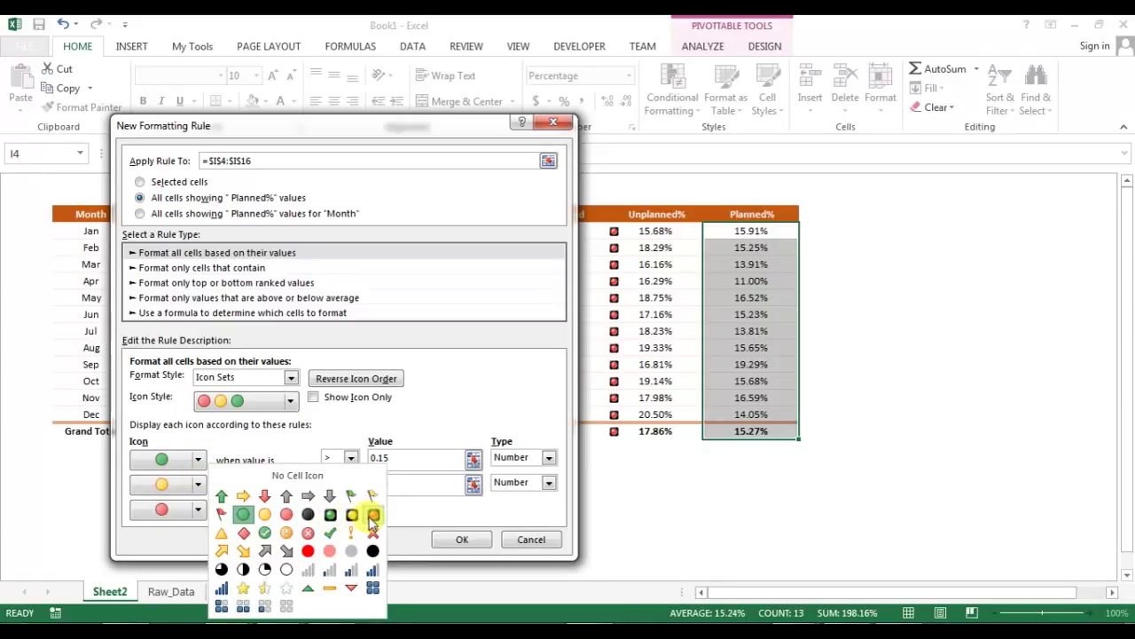
{"action": "left_click", "coordinate": [372, 516]}
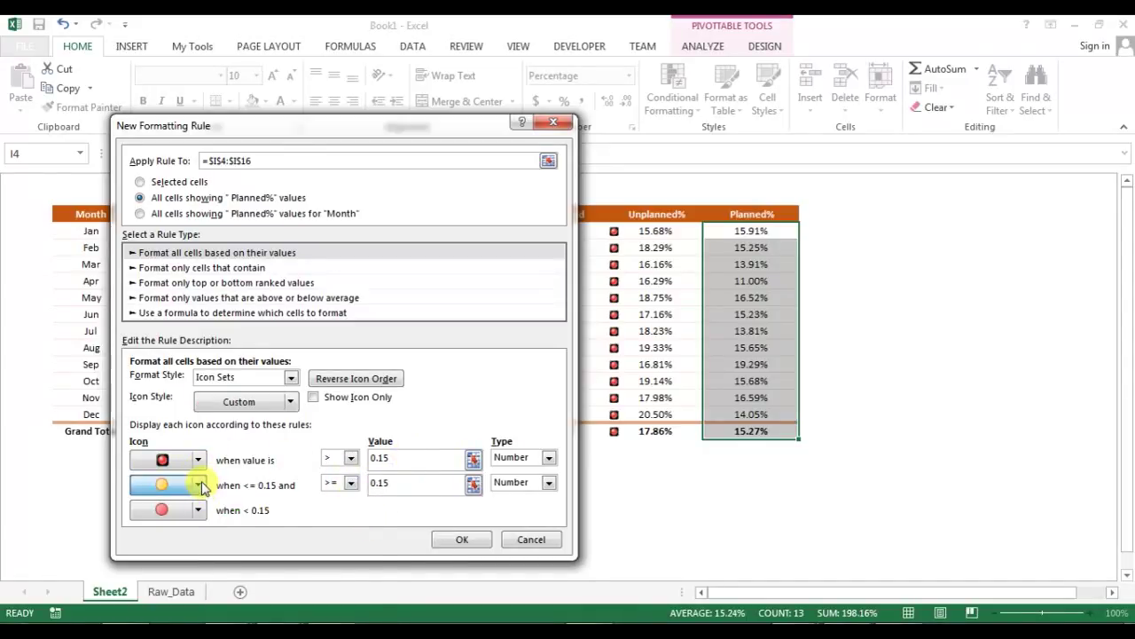
{"action": "left_click", "coordinate": [201, 484]}
{"action": "left_click", "coordinate": [330, 514]}
{"action": "left_click", "coordinate": [198, 509]}
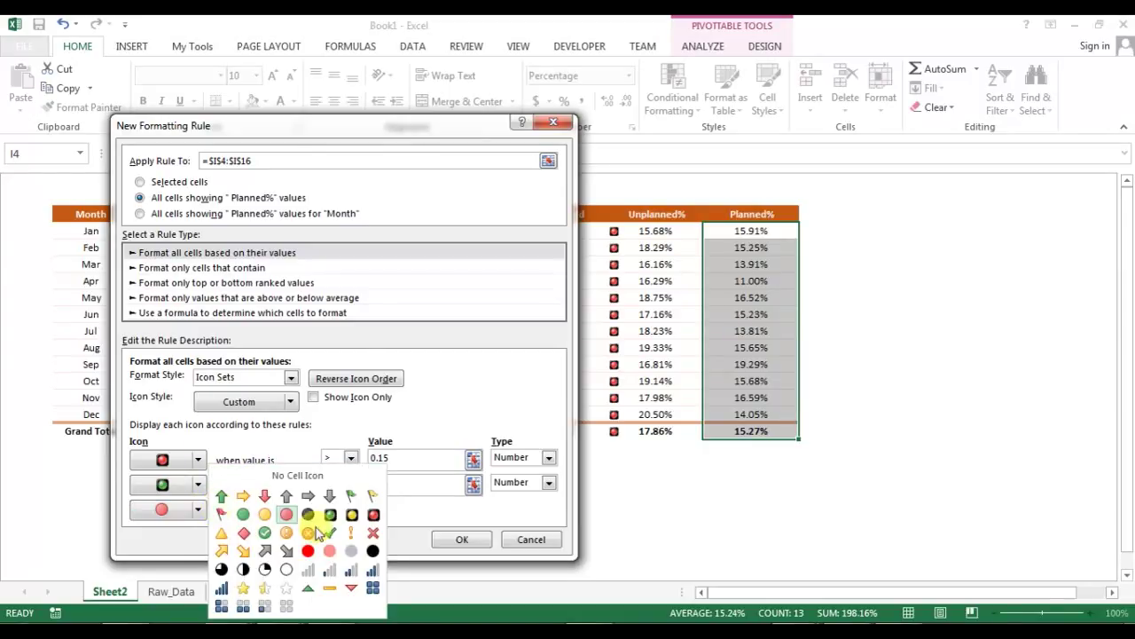
{"action": "left_click", "coordinate": [330, 515]}
{"action": "left_click", "coordinate": [461, 541]}
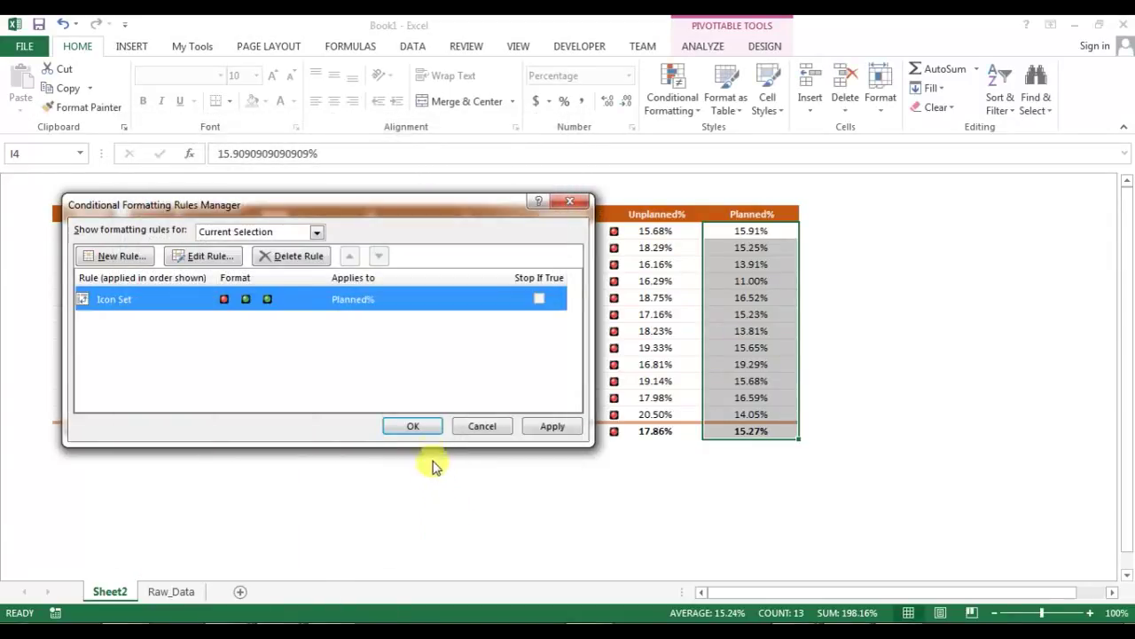
- Apply the Planned% icon rule to the pivot table and close the rules manager
{"action": "left_click", "coordinate": [433, 429]}
{"action": "left_click", "coordinate": [678, 381]}
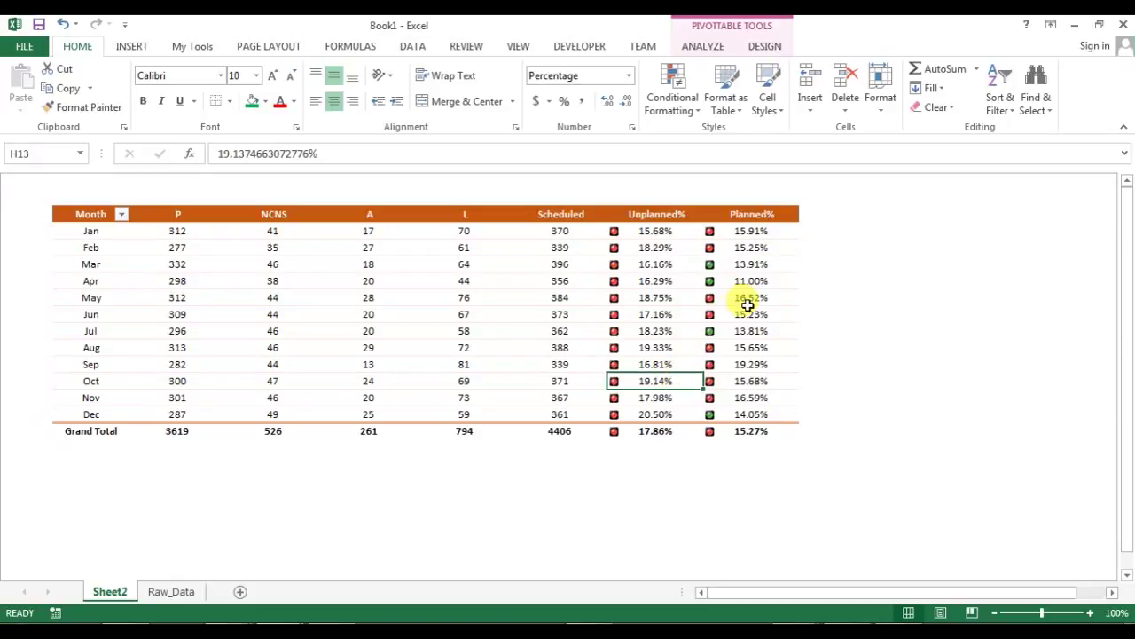
- Check the traffic-light icons against the monthly and Grand Total values in the Planned% column
{"action": "left_click", "coordinate": [752, 264]}
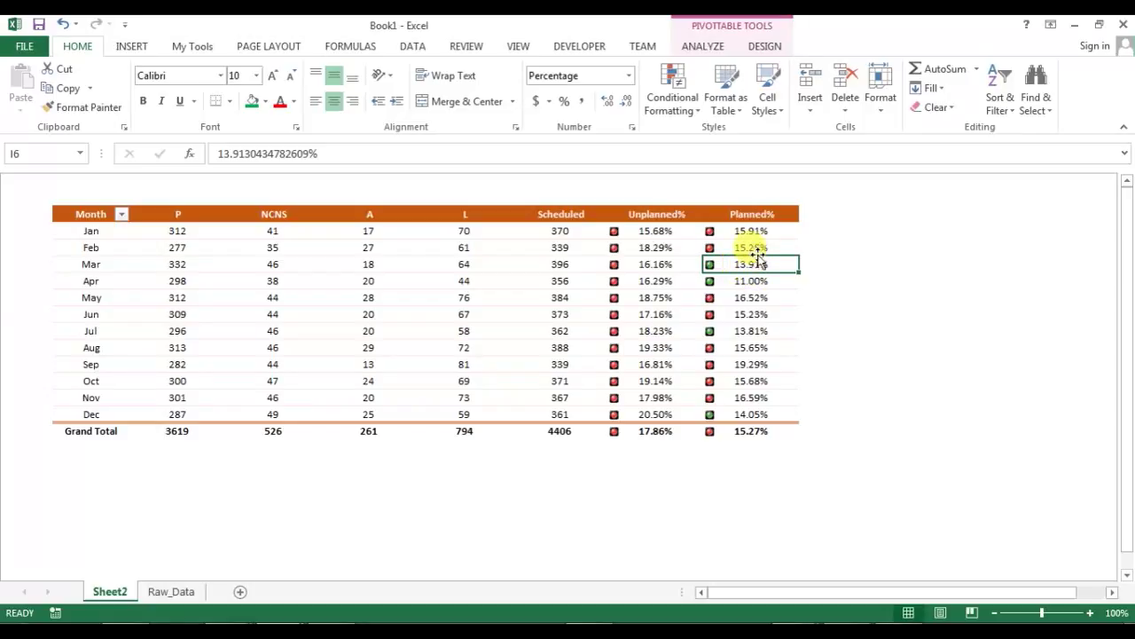
{"action": "left_click", "coordinate": [767, 248]}
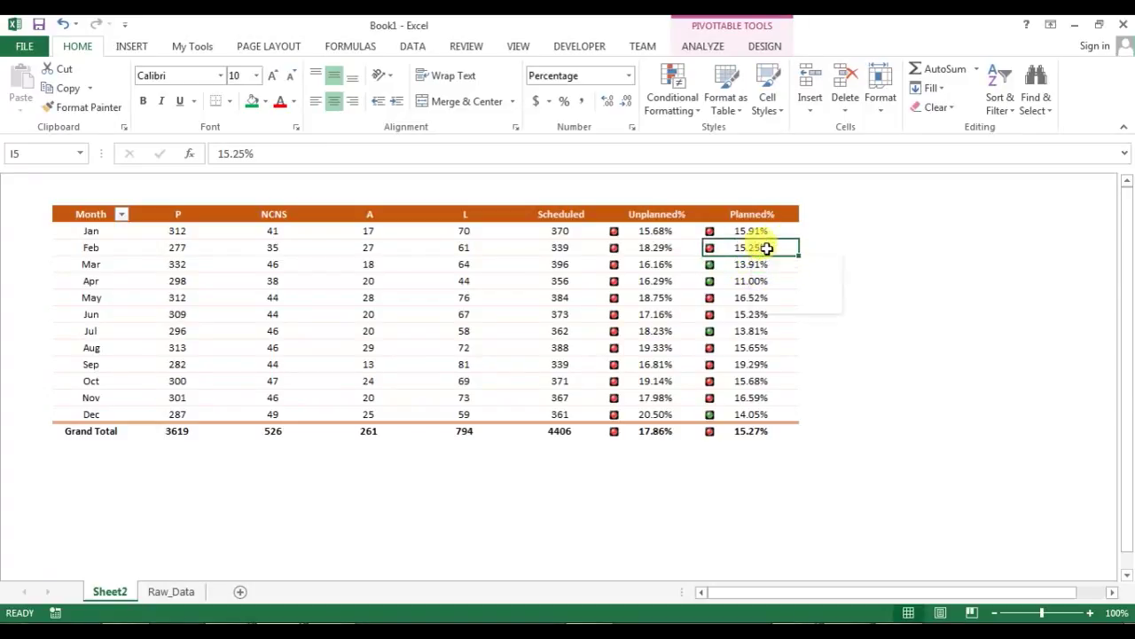
{"action": "left_click", "coordinate": [750, 301]}
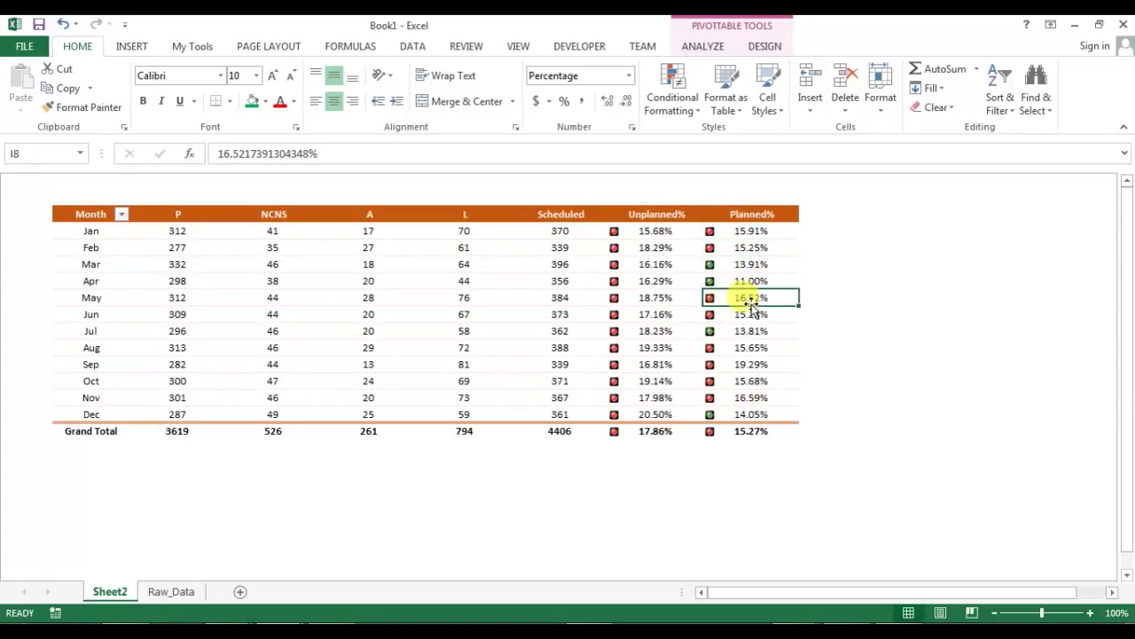
{"action": "left_click_drag", "start_coordinate": [748, 229], "coordinate": [788, 413]}
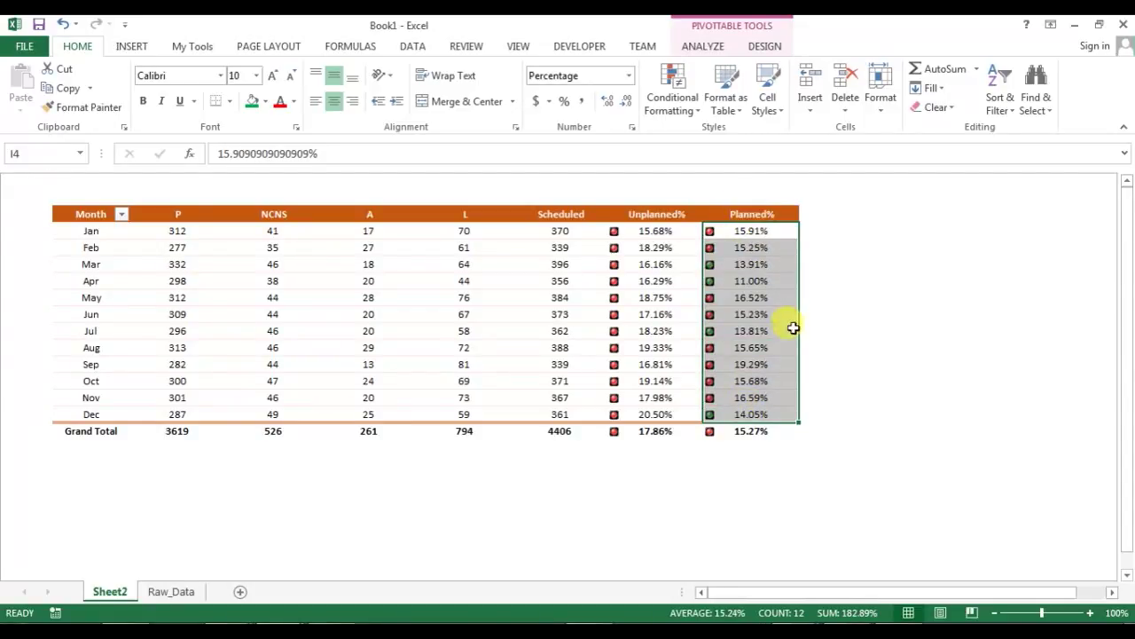
{"action": "left_click_drag", "start_coordinate": [735, 354], "coordinate": [744, 399]}
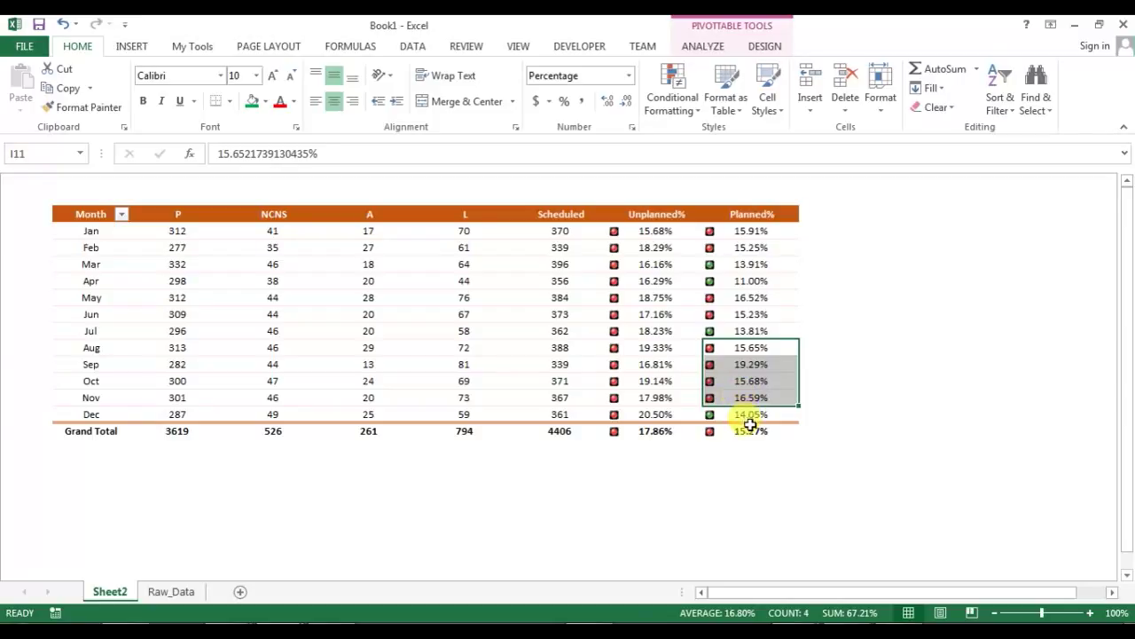
{"action": "left_click", "coordinate": [751, 430]}
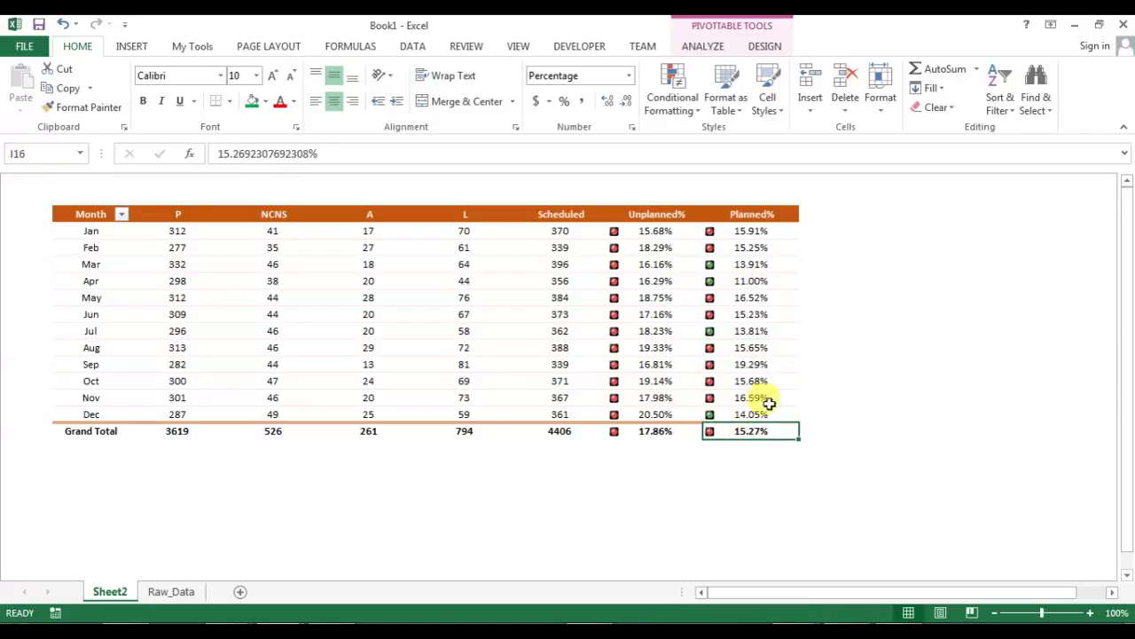
{"action": "left_click", "coordinate": [277, 246]}
{"action": "left_click", "coordinate": [404, 184]}
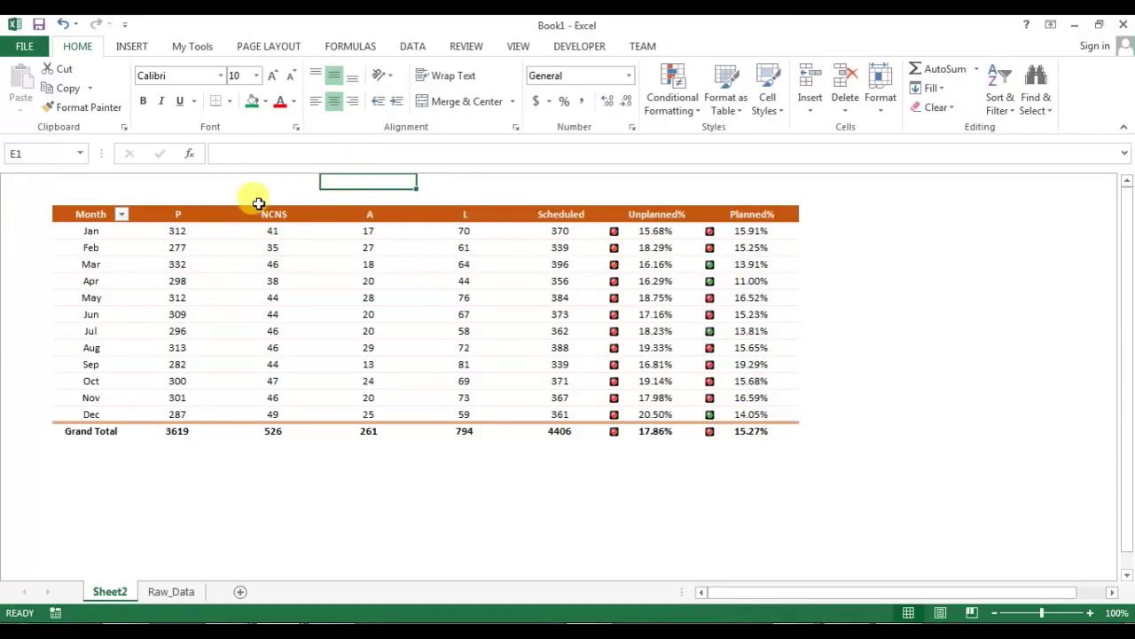
- Rename Sheet2 as Month Wise and create a copy of it in Book1, placed before the original
{"action": "double_click", "coordinate": [125, 591]}
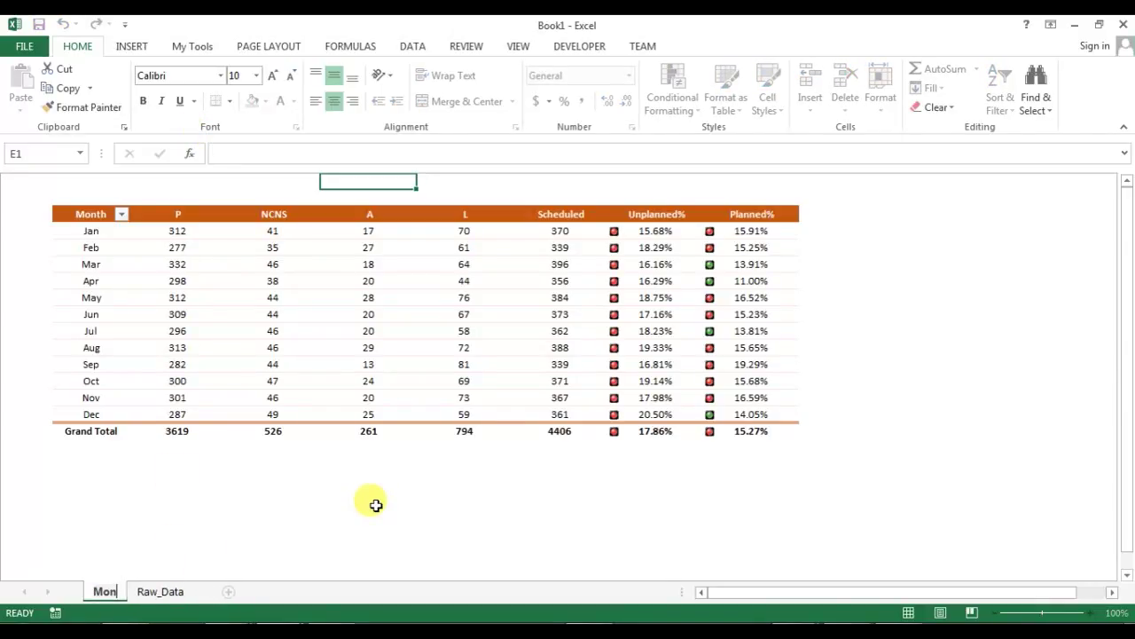
{"action": "key", "text": "Return"}
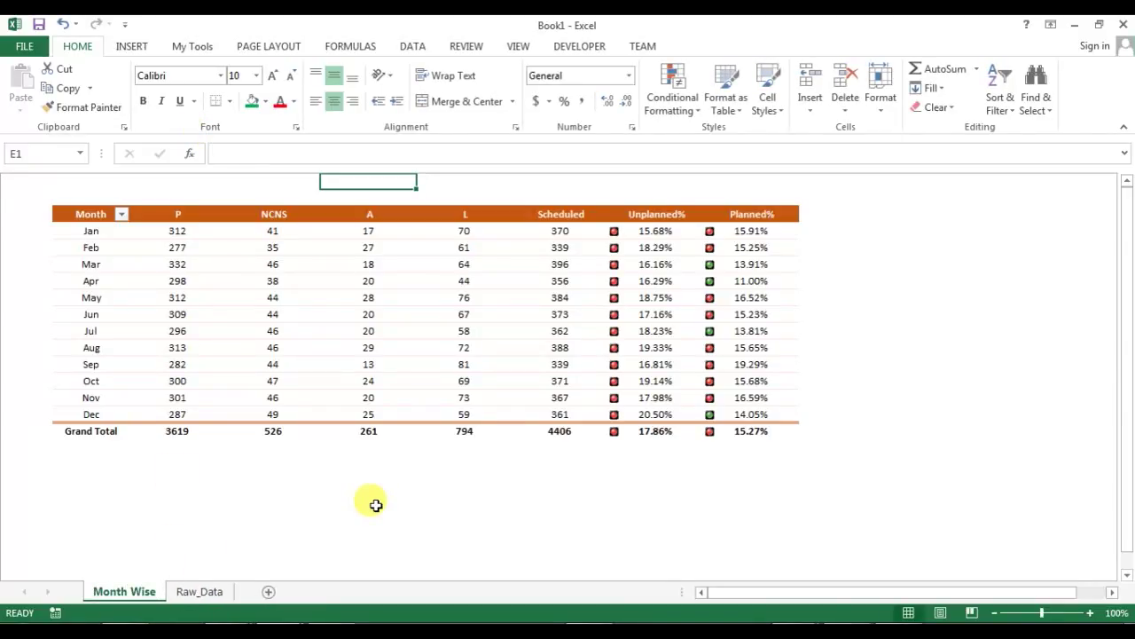
{"action": "right_click", "coordinate": [139, 593]}
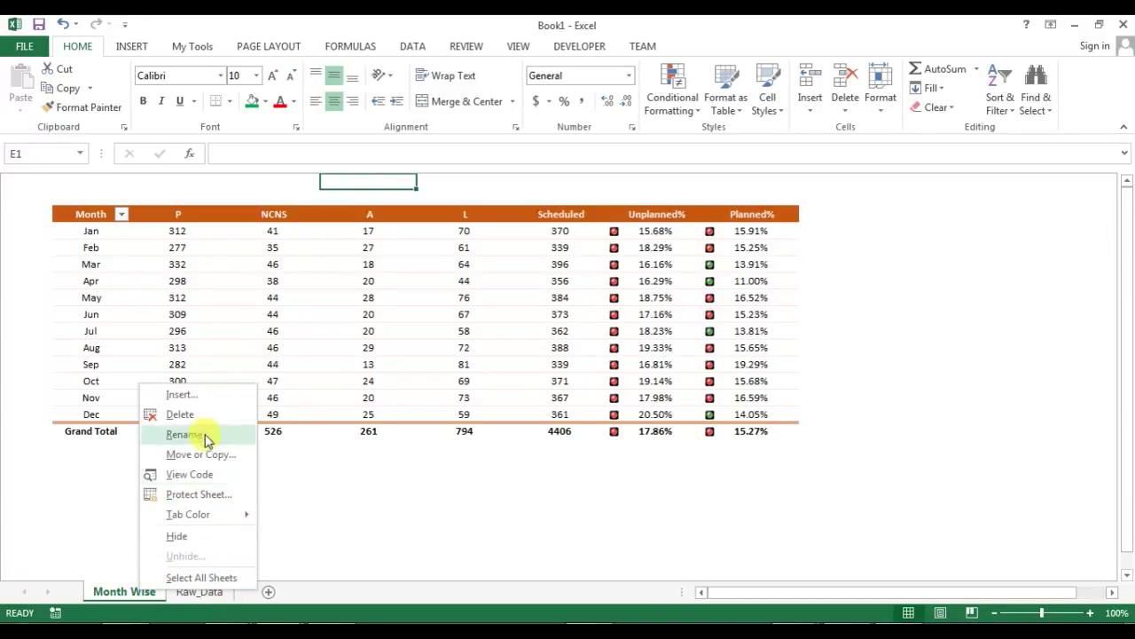
{"action": "left_click", "coordinate": [217, 454]}
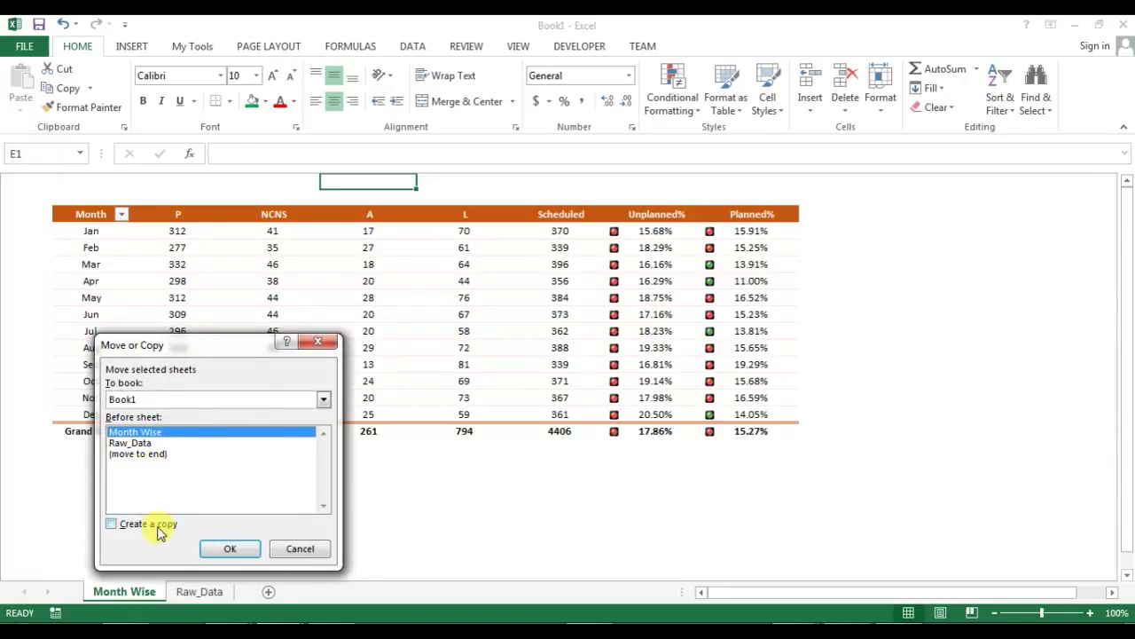
{"action": "left_click", "coordinate": [213, 550]}
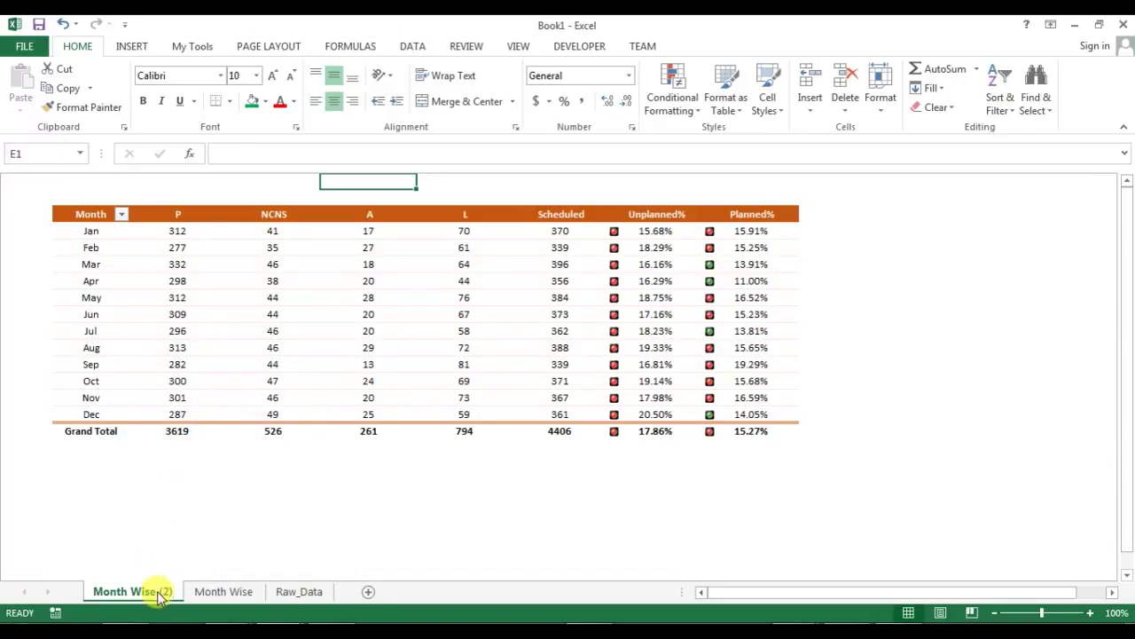
- Rename the copied sheet as Date Wise
{"action": "key", "text": "alt+h"}
{"action": "type", "text": "orDate"}
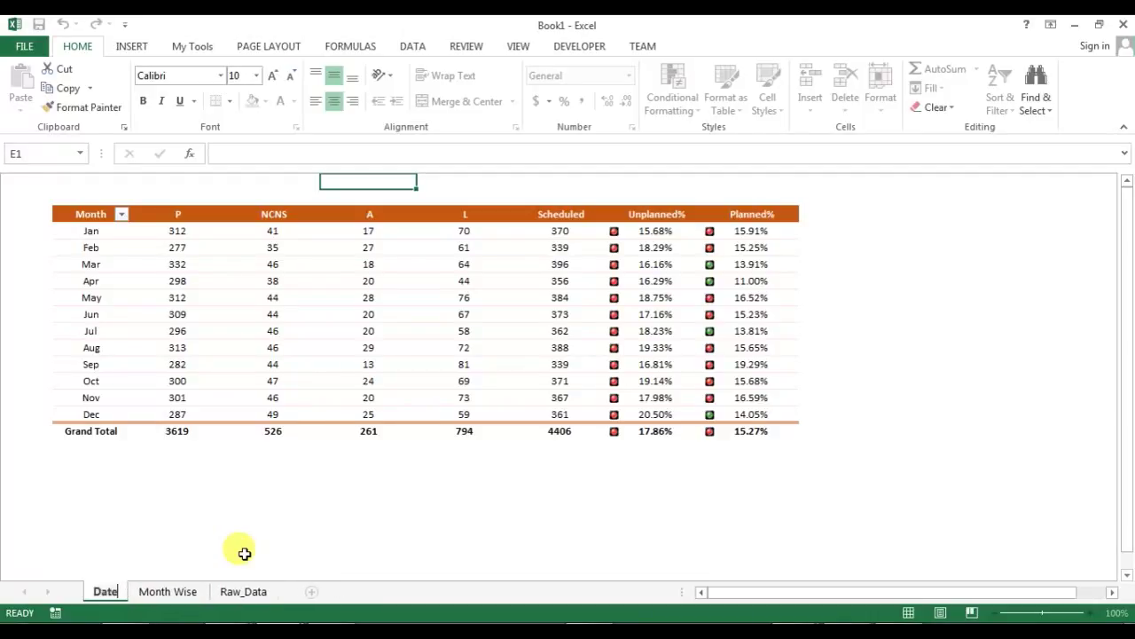
{"action": "type", "text": " Wise"}
{"action": "key", "text": "Return"}
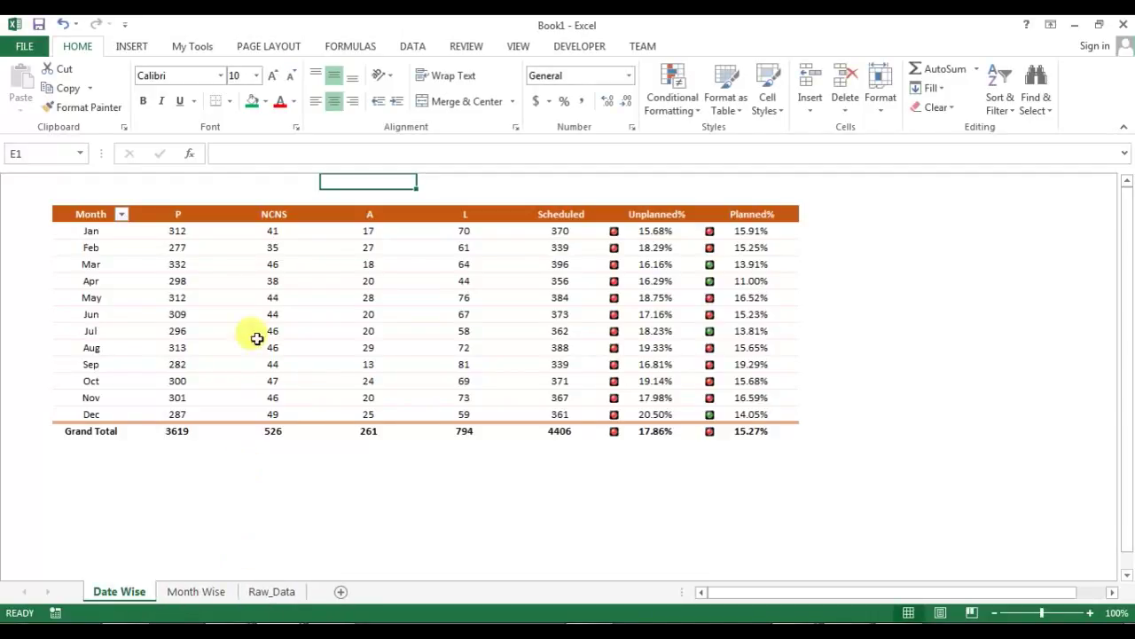
- Put Date in the rows of the Date Wise pivot table and use Month, Quarter, Year and Shift as report filters
{"action": "right_click", "coordinate": [331, 254]}
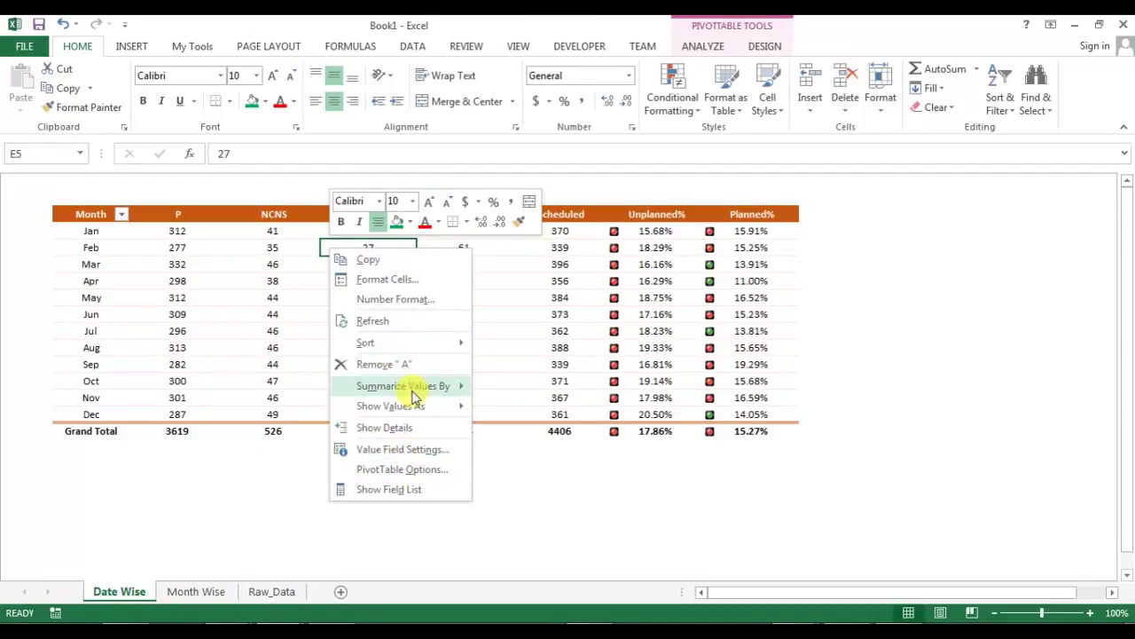
{"action": "left_click", "coordinate": [405, 489]}
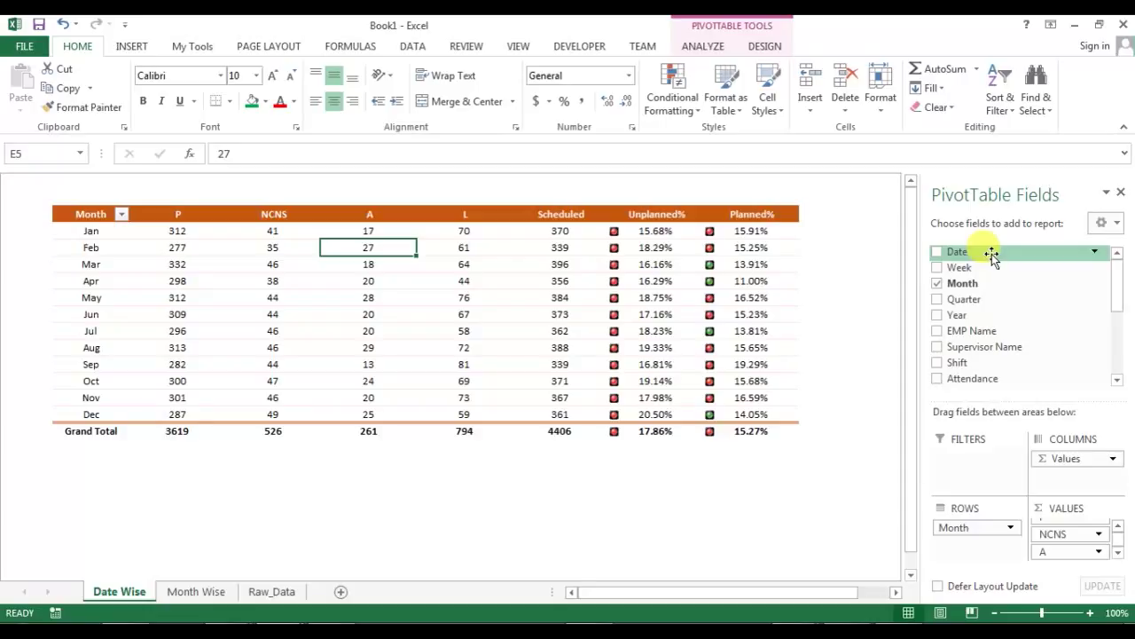
{"action": "left_click_drag", "start_coordinate": [970, 255], "coordinate": [963, 472]}
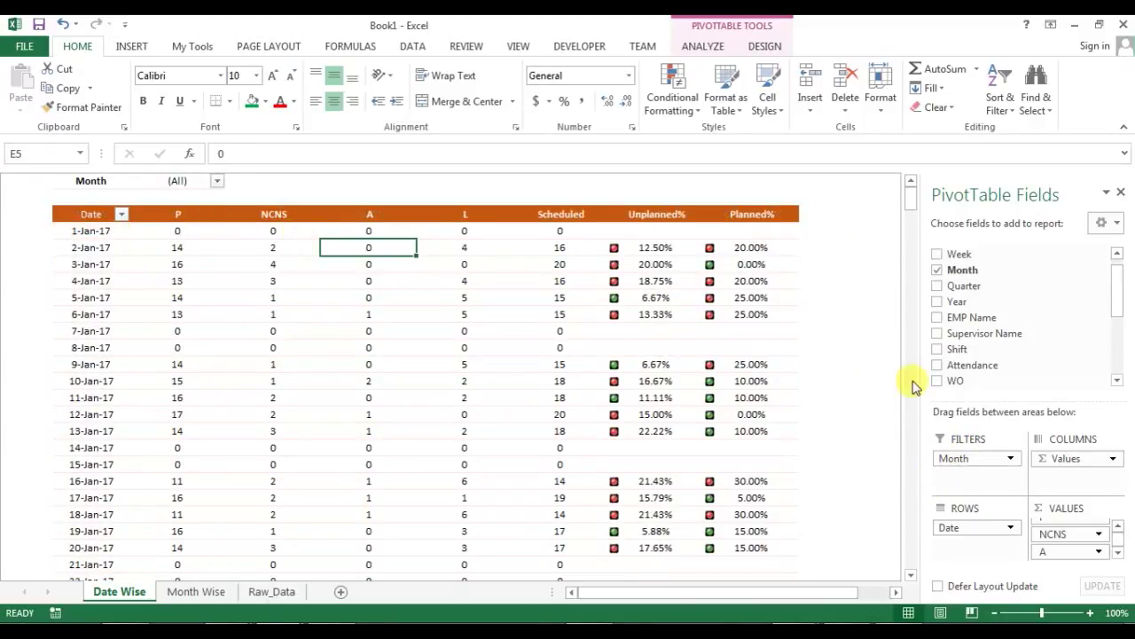
{"action": "left_click_drag", "start_coordinate": [966, 289], "coordinate": [979, 488]}
{"action": "left_click_drag", "start_coordinate": [958, 322], "coordinate": [978, 479]}
- Check the pivot table's report filter fields per column setting and how the filters are arranged above the table
{"action": "left_click", "coordinate": [499, 263]}
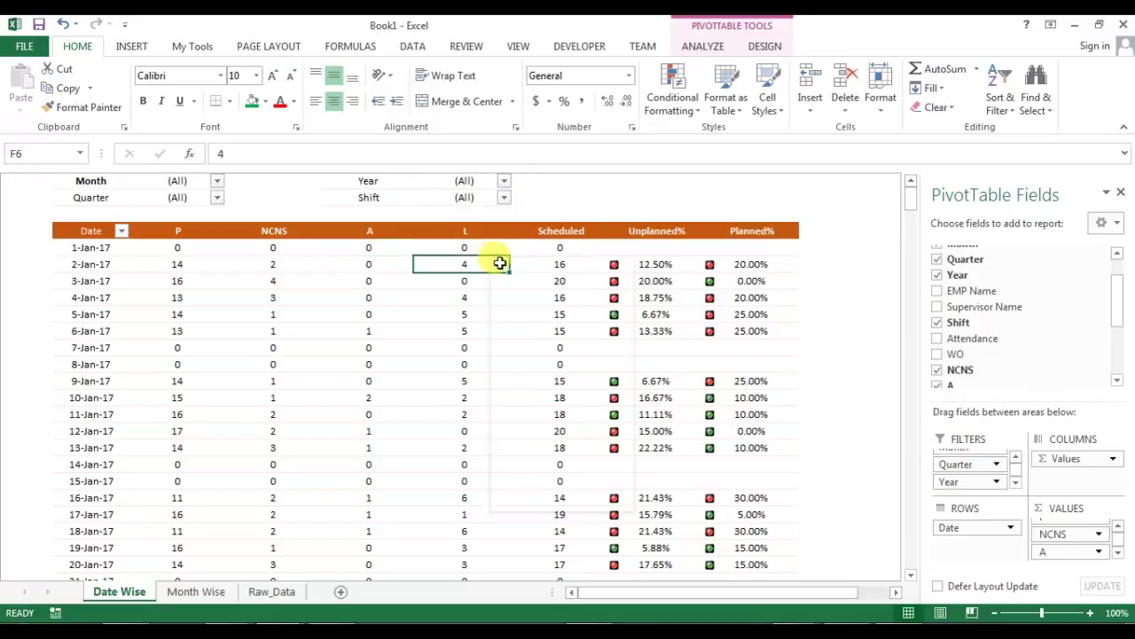
{"action": "right_click", "coordinate": [500, 263]}
{"action": "left_click", "coordinate": [572, 480]}
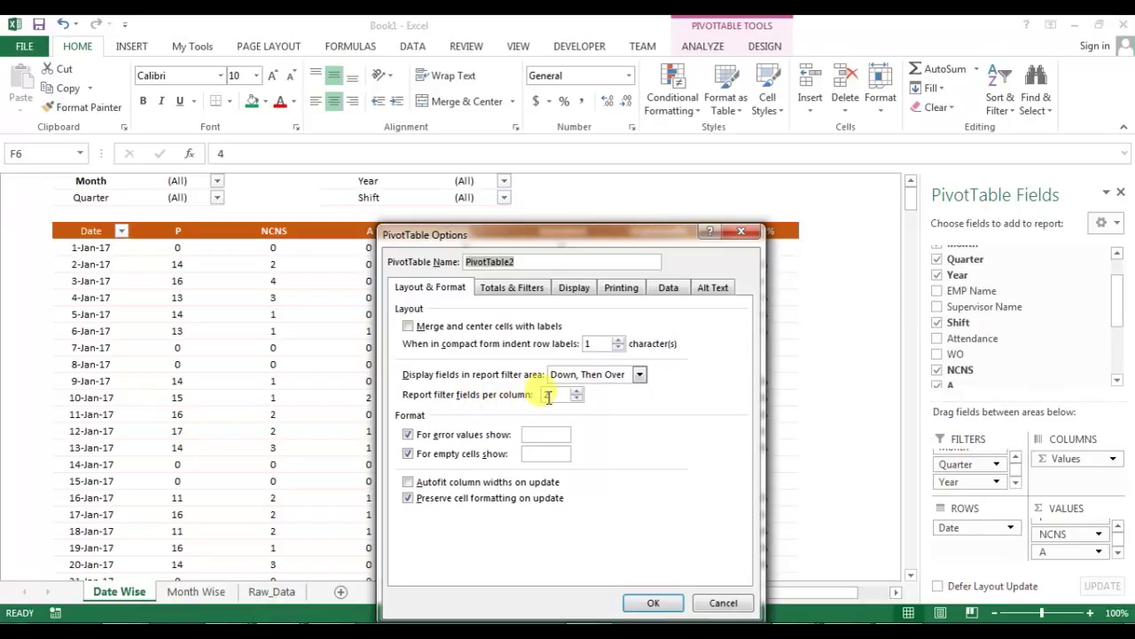
{"action": "key", "text": "Escape"}
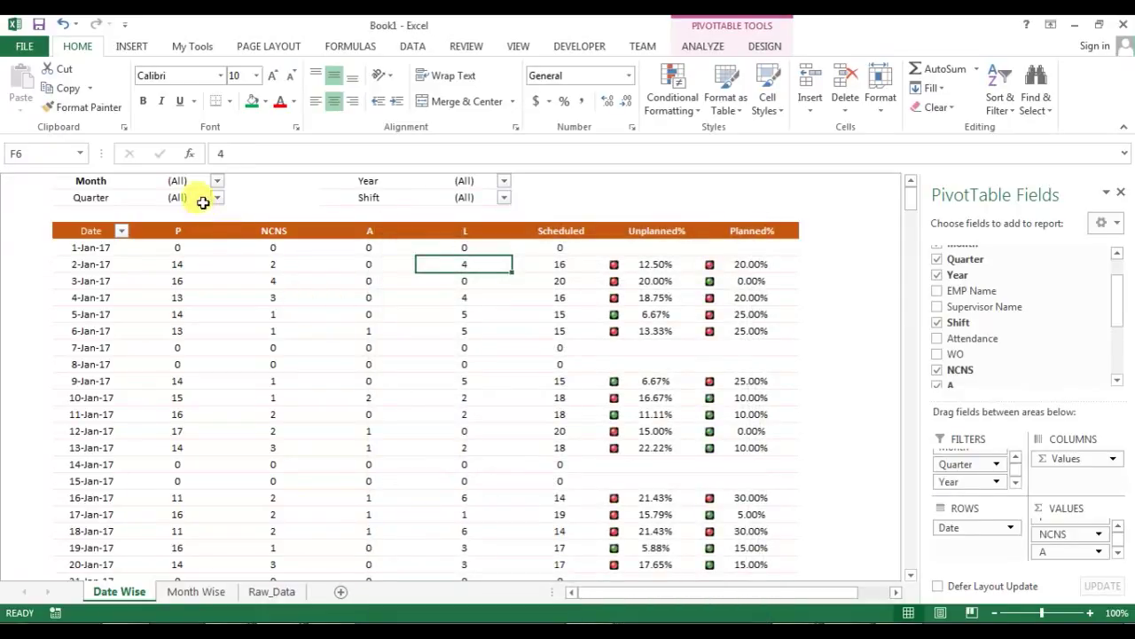
{"action": "left_click_drag", "start_coordinate": [192, 180], "coordinate": [186, 206]}
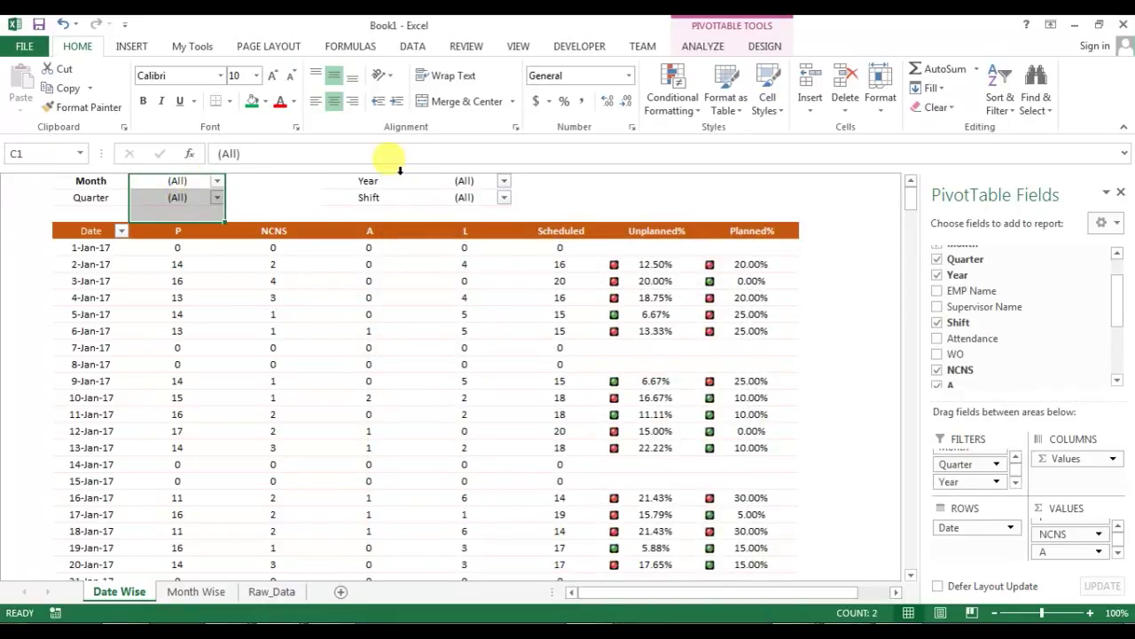
{"action": "left_click_drag", "start_coordinate": [368, 180], "coordinate": [372, 197]}
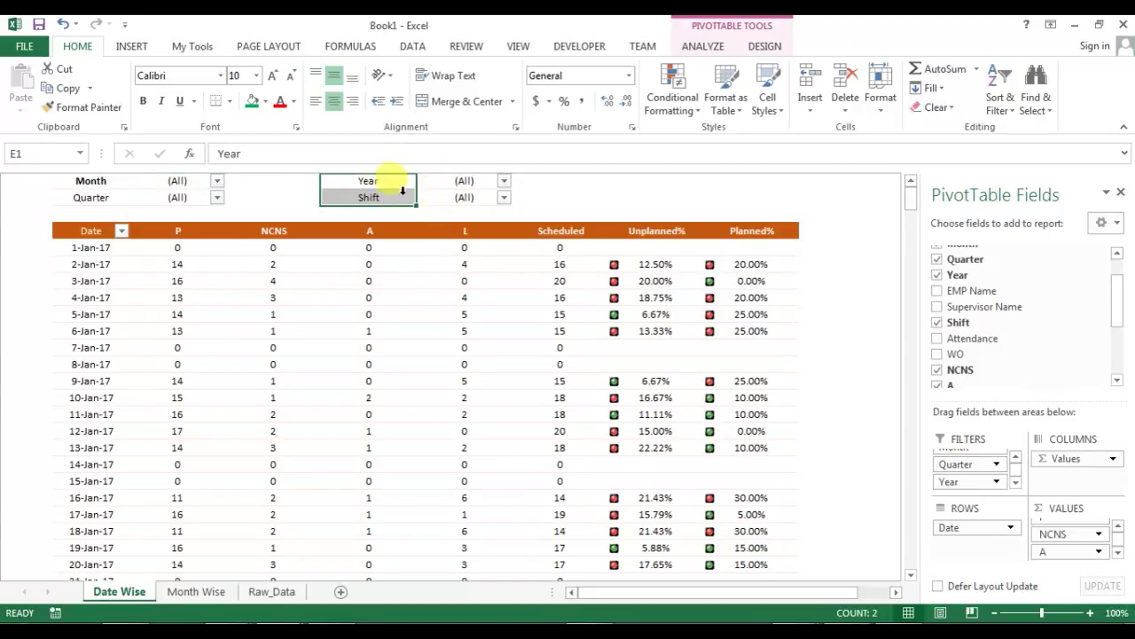
{"action": "left_click", "coordinate": [461, 184]}
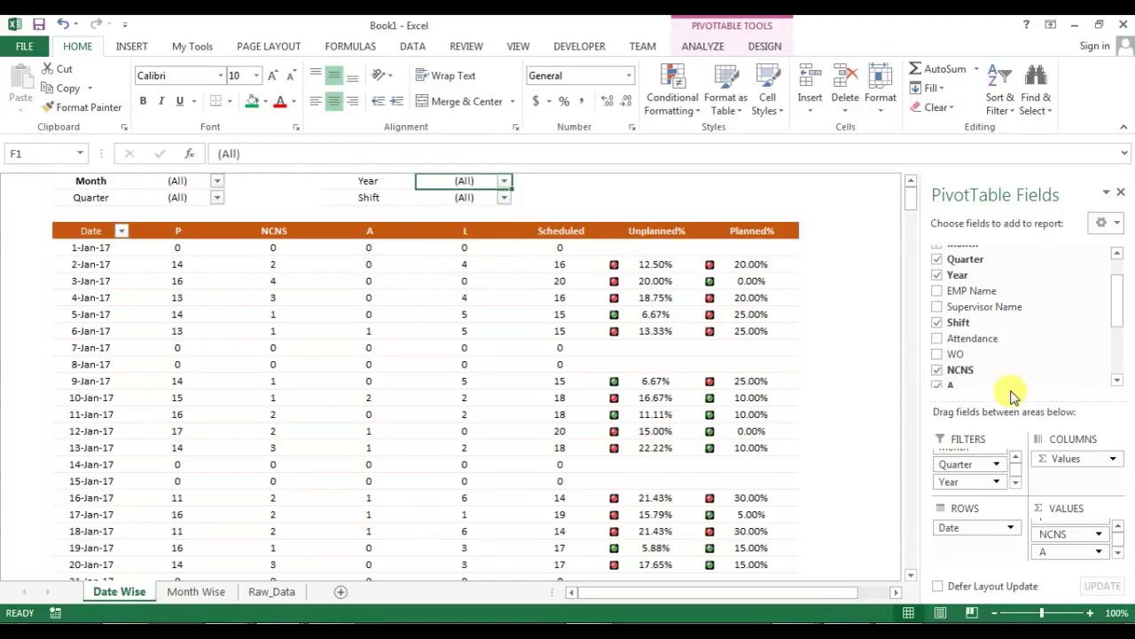
- Add Week and Supervisor Name as report filters and close the PivotTable field list
{"action": "left_click_drag", "start_coordinate": [1120, 321], "coordinate": [1116, 285]}
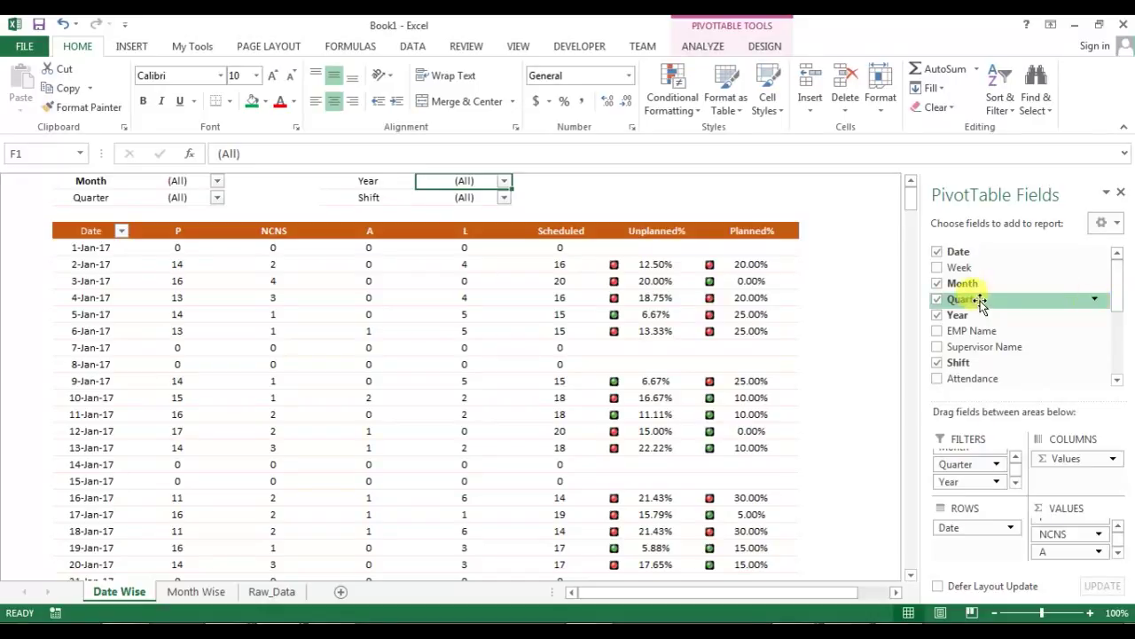
{"action": "left_click_drag", "start_coordinate": [976, 298], "coordinate": [985, 479]}
{"action": "left_click_drag", "start_coordinate": [1121, 297], "coordinate": [1127, 329]}
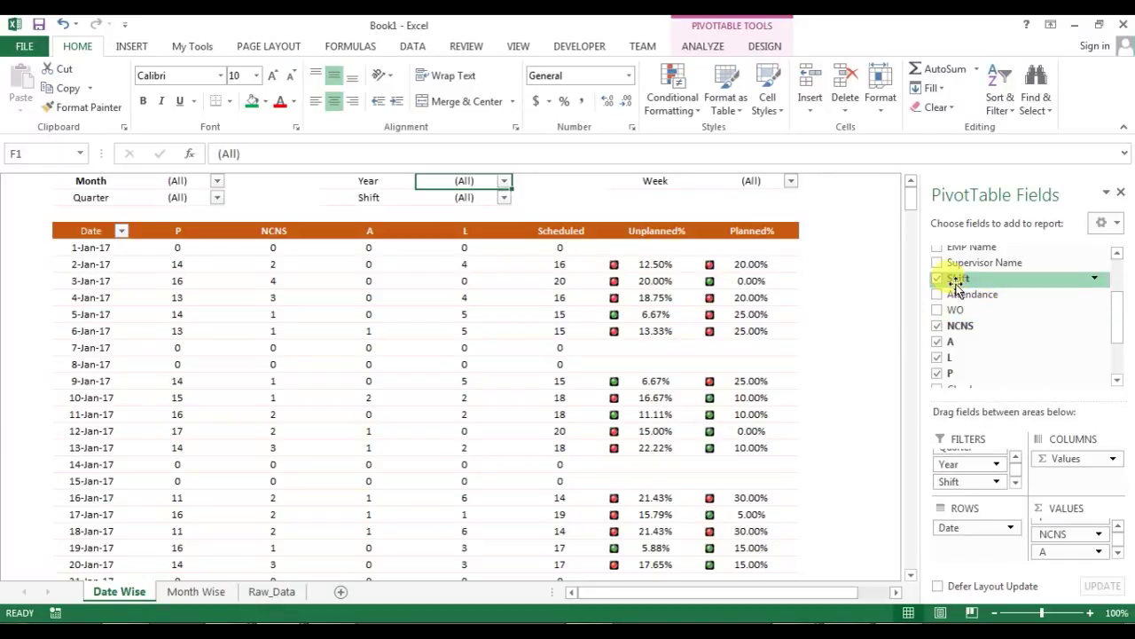
{"action": "left_click_drag", "start_coordinate": [947, 357], "coordinate": [967, 494]}
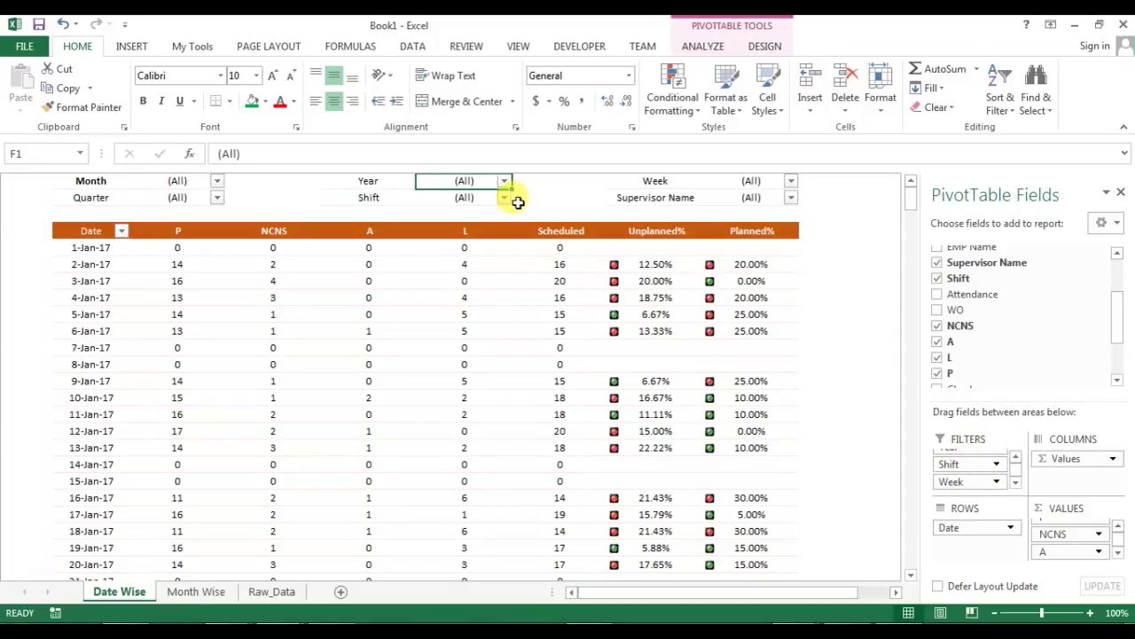
{"action": "left_click", "coordinate": [538, 247]}
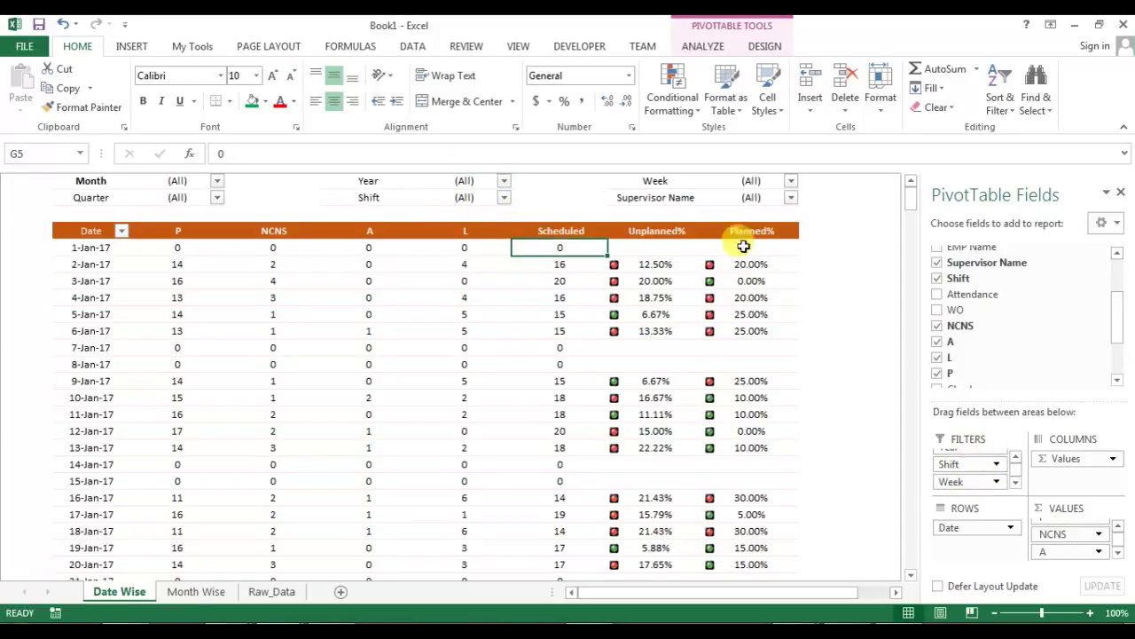
{"action": "left_click", "coordinate": [1120, 197]}
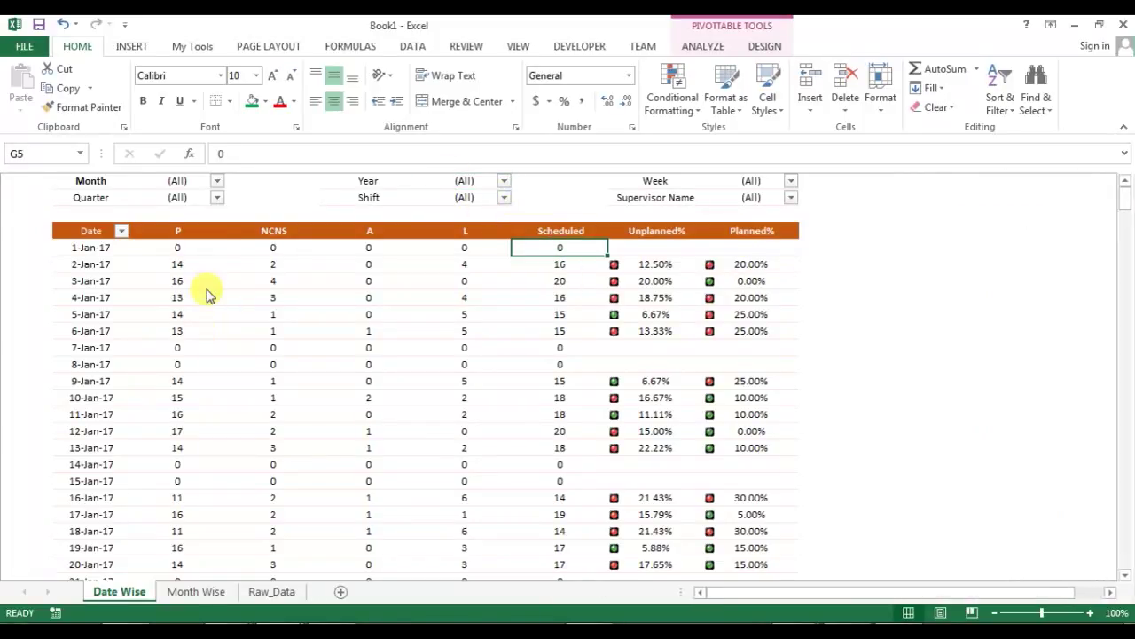
- Filter the Date Wise report to the month Jan and look through its daily rows
{"action": "left_click", "coordinate": [217, 197]}
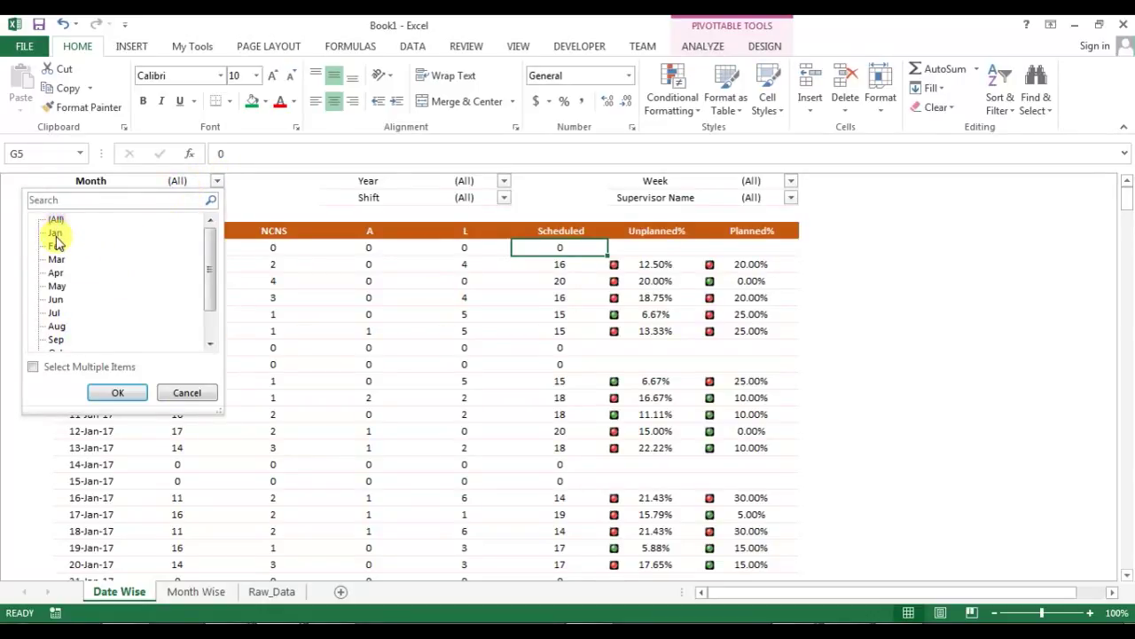
{"action": "left_click", "coordinate": [127, 398]}
{"action": "left_click", "coordinate": [290, 292]}
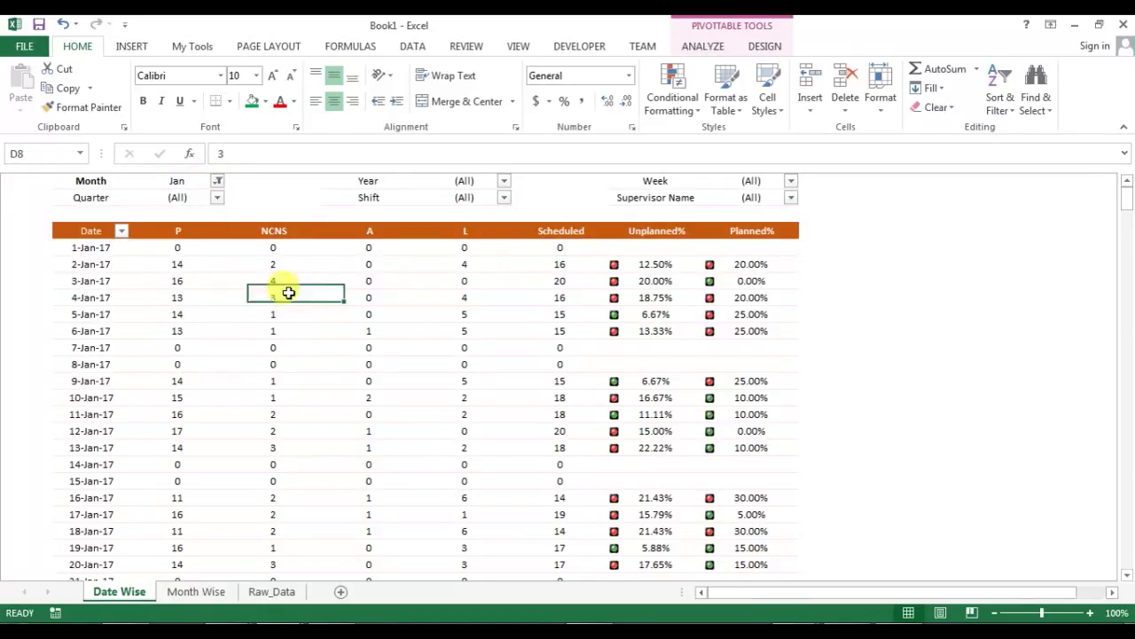
{"action": "scroll", "coordinate": [269, 276], "scroll_direction": "down", "scroll_amount": 2}
{"action": "scroll", "coordinate": [311, 284], "scroll_direction": "down", "scroll_amount": 4}
{"action": "scroll", "coordinate": [311, 286], "scroll_direction": "up", "scroll_amount": 7}
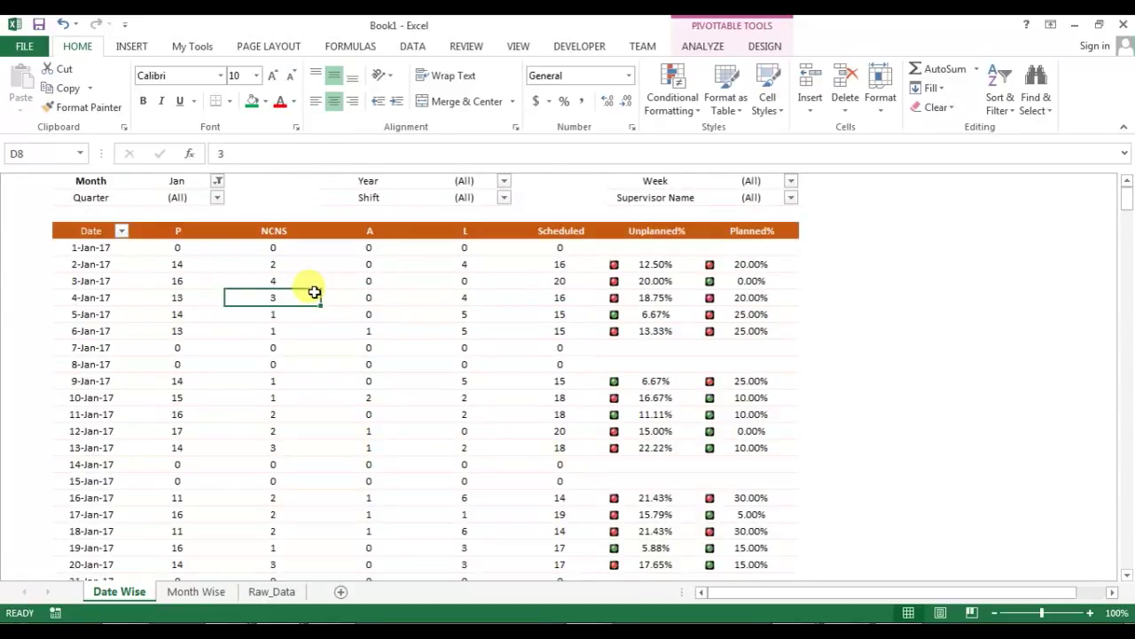
- Freeze panes at cell A5 so the report filters and the pivot header row stay fixed while scrolling
{"action": "left_click", "coordinate": [26, 240]}
{"action": "key", "text": "alt+w"}
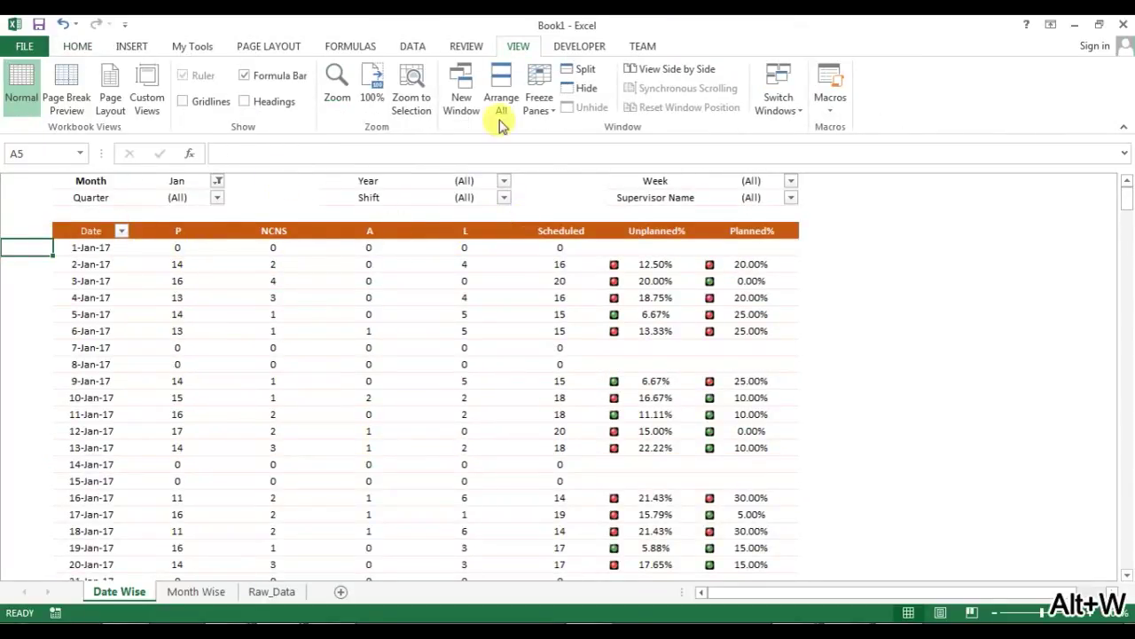
{"action": "left_click", "coordinate": [555, 113]}
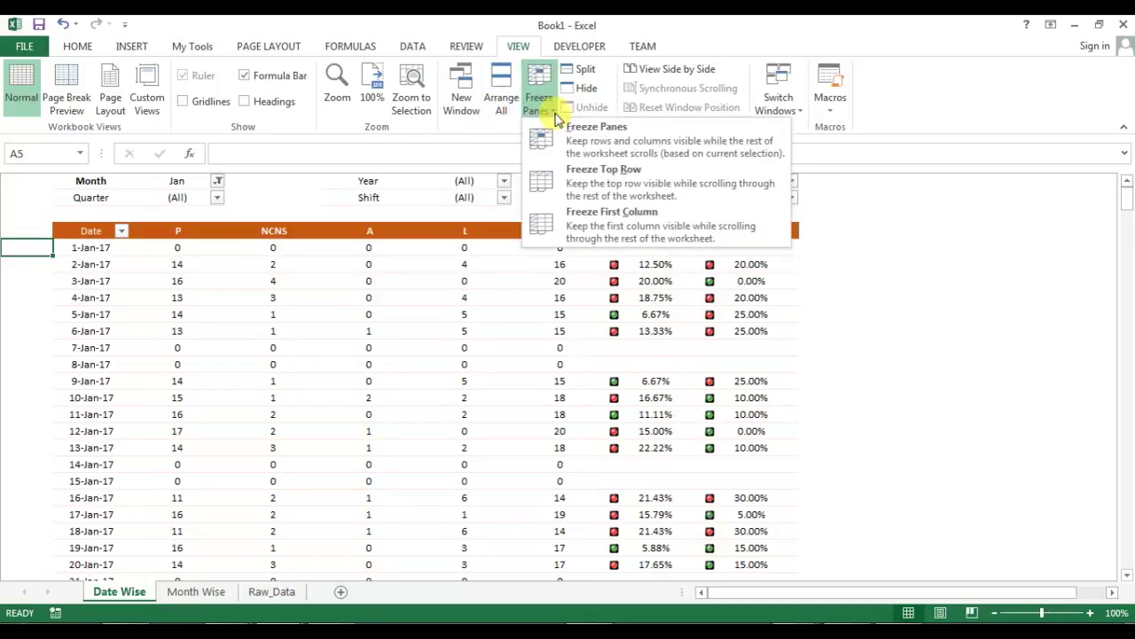
{"action": "left_click", "coordinate": [619, 144]}
{"action": "left_click", "coordinate": [257, 312]}
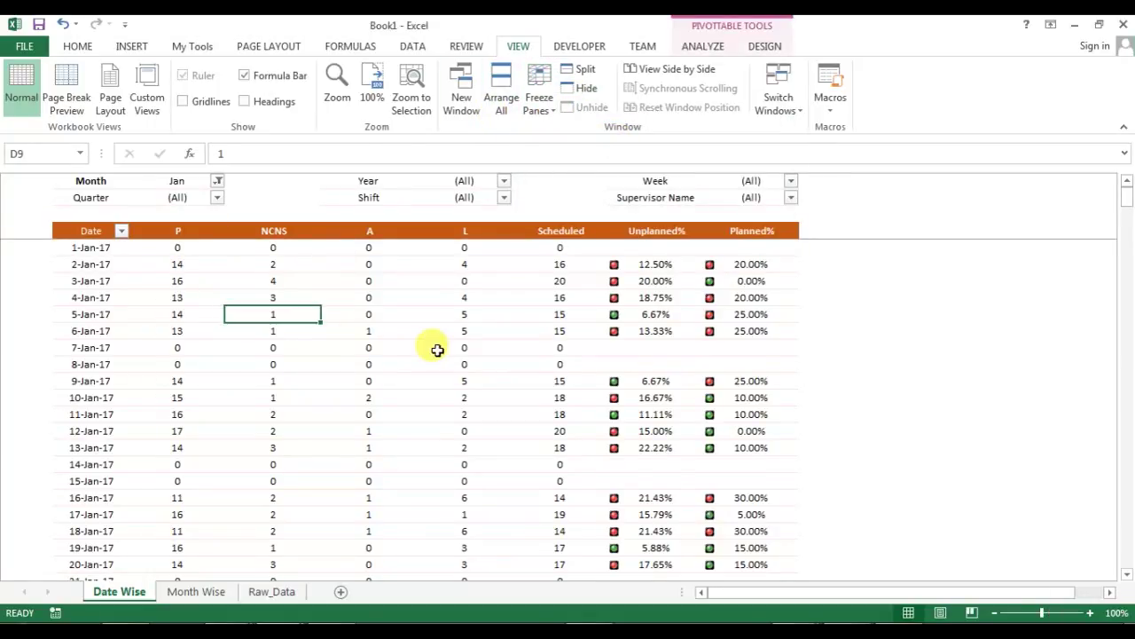
- Freeze panes at cell A4 of the Month Wise sheet so the pivot header row stays fixed while scrolling
{"action": "scroll", "coordinate": [438, 349], "scroll_direction": "down", "scroll_amount": 5}
{"action": "scroll", "coordinate": [437, 350], "scroll_direction": "up", "scroll_amount": 5}
{"action": "scroll", "coordinate": [437, 349], "scroll_direction": "down", "scroll_amount": 5}
{"action": "scroll", "coordinate": [437, 350], "scroll_direction": "up", "scroll_amount": 5}
{"action": "left_click", "coordinate": [192, 590]}
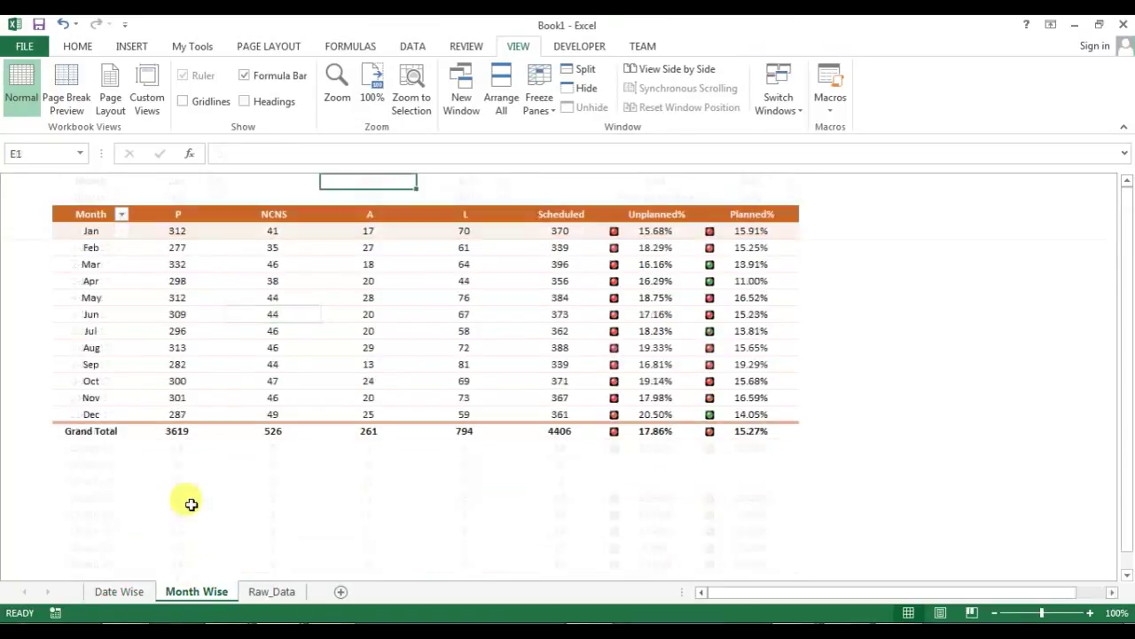
{"action": "left_click", "coordinate": [21, 233]}
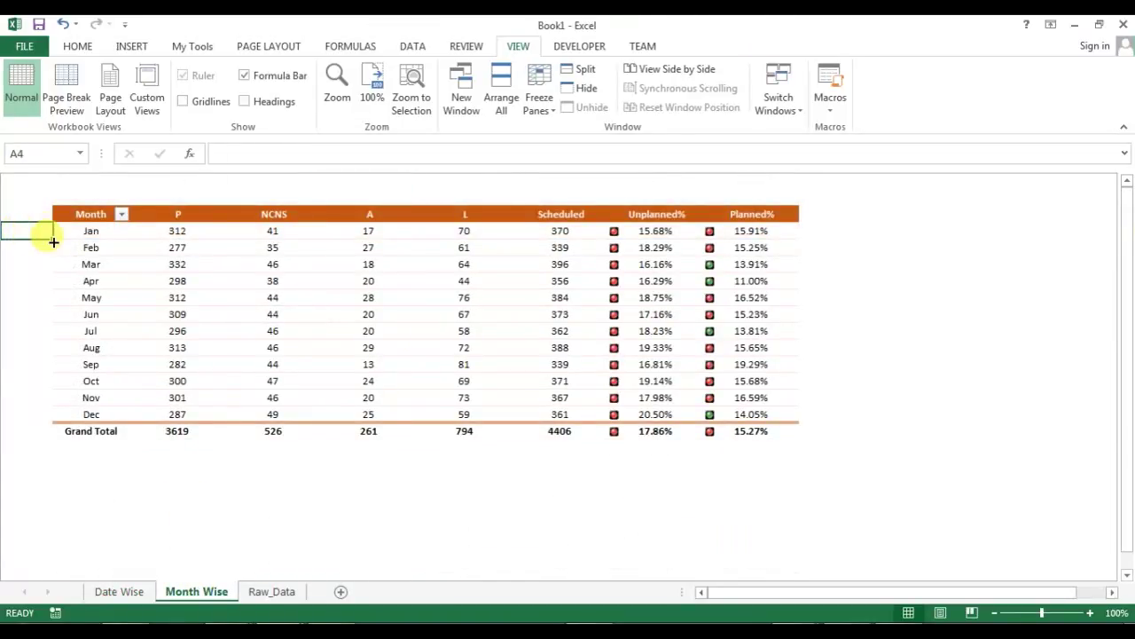
{"action": "key", "text": "alt+w"}
{"action": "key", "text": "f"}
{"action": "left_click", "coordinate": [370, 248]}
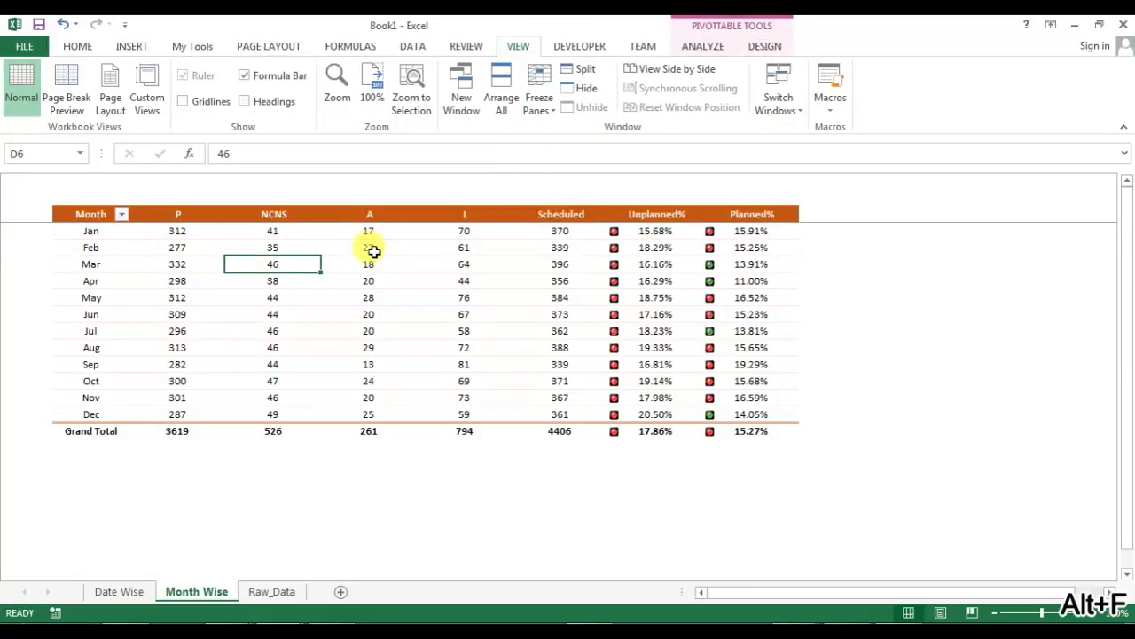
{"action": "right_click", "coordinate": [373, 252]}
{"action": "left_click", "coordinate": [446, 475]}
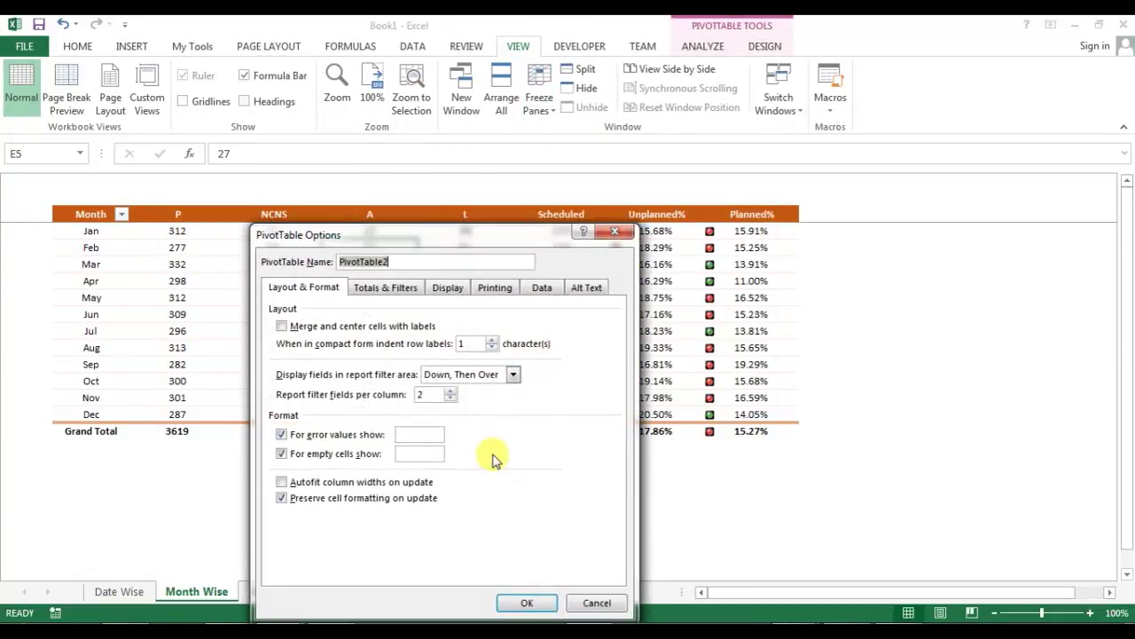
{"action": "key", "text": "Escape"}
{"action": "right_click", "coordinate": [534, 334]}
{"action": "left_click", "coordinate": [608, 554]}
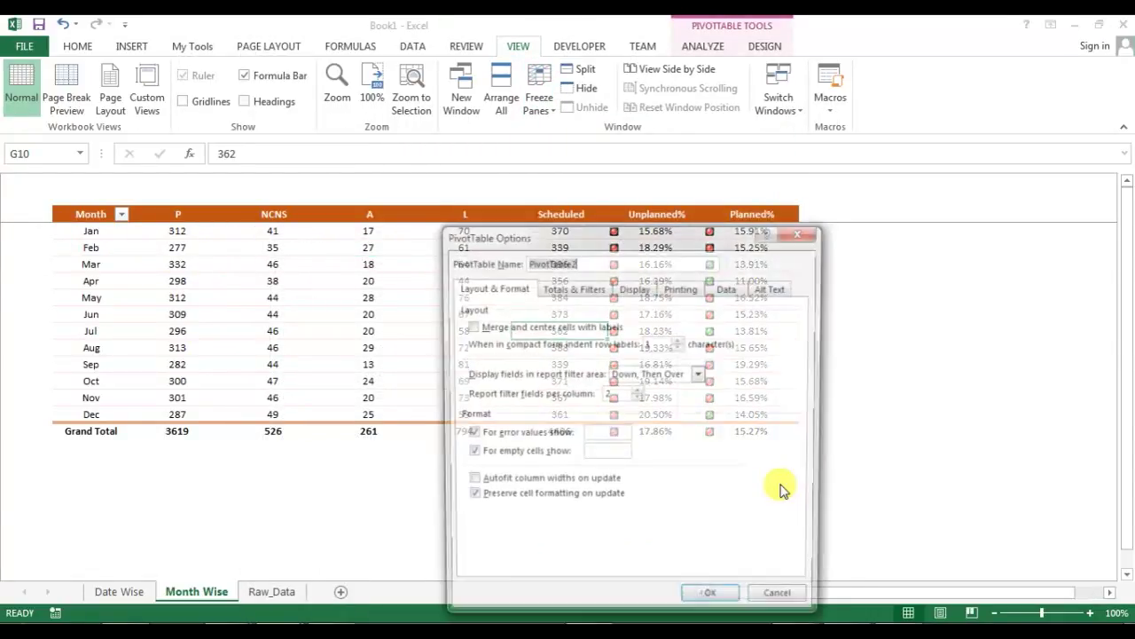
{"action": "key", "text": "Escape"}
- Add Quarter, Year, EMP Name, Supervisor Name and Shift as report filters of the Month Wise pivot table
{"action": "right_click", "coordinate": [488, 279]}
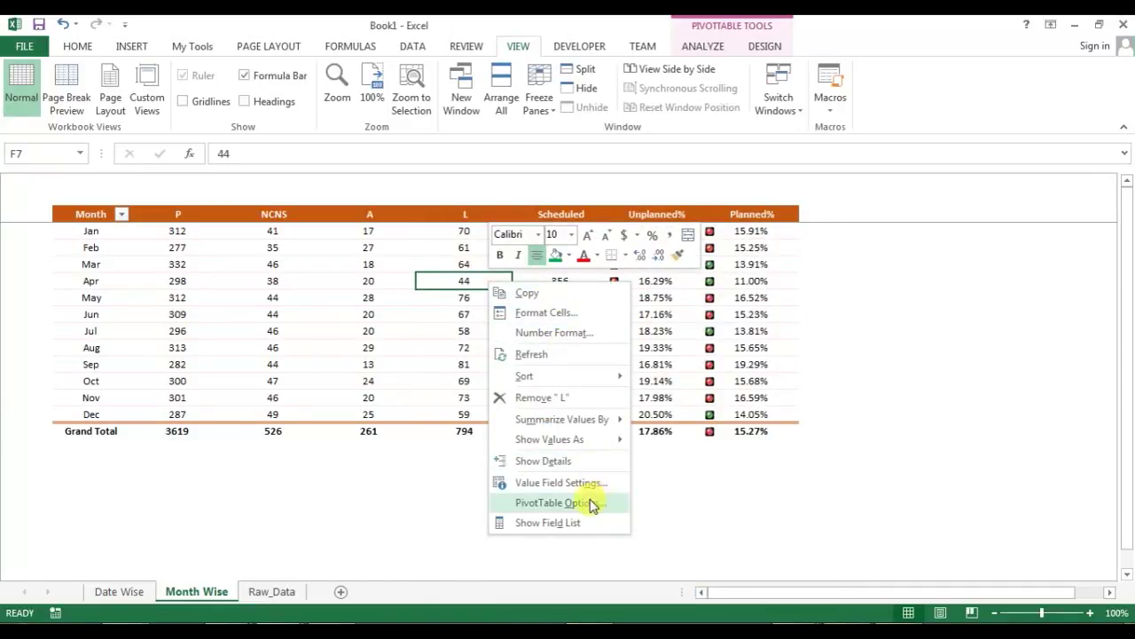
{"action": "left_click", "coordinate": [550, 524]}
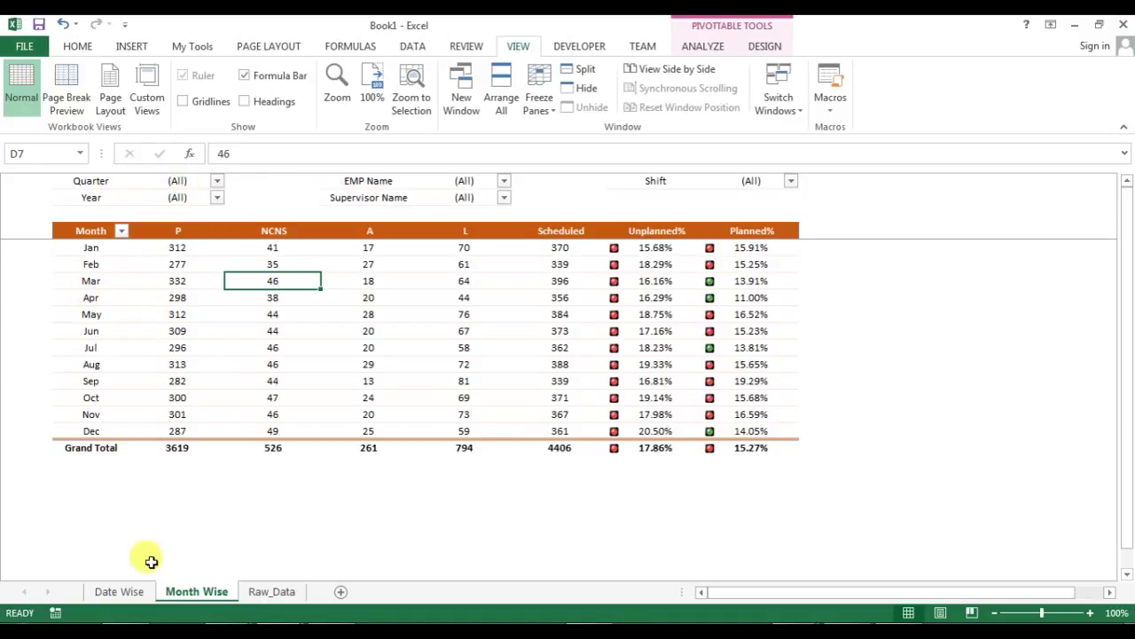
- Create a copy of the Date Wise sheet and place it before the Raw_Data sheet in Book1
{"action": "left_click", "coordinate": [129, 591]}
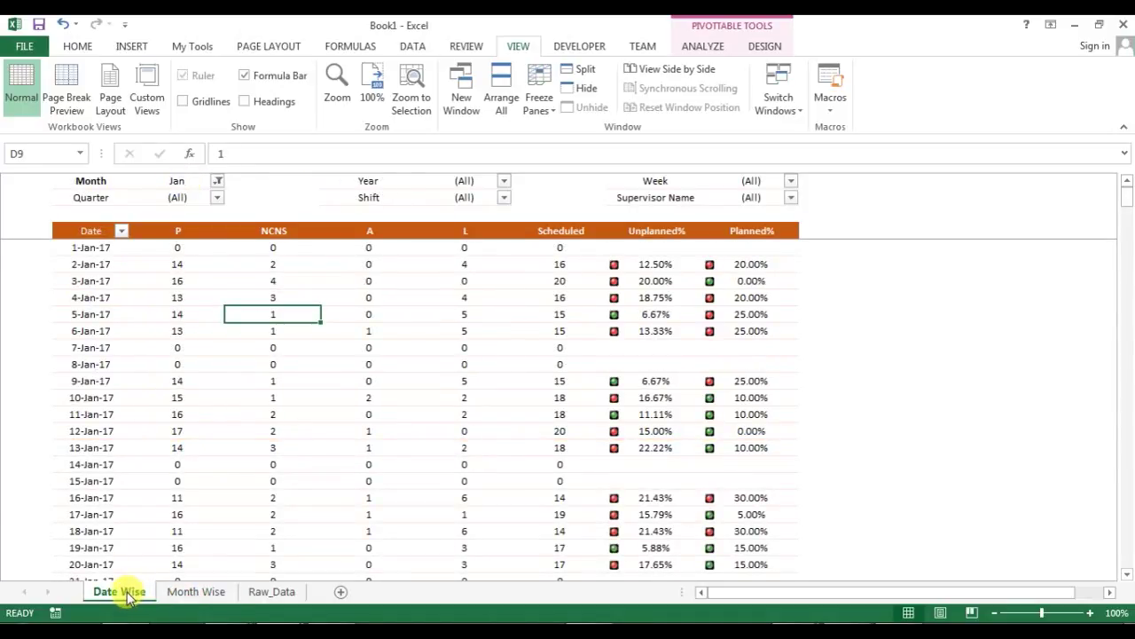
{"action": "right_click", "coordinate": [128, 592]}
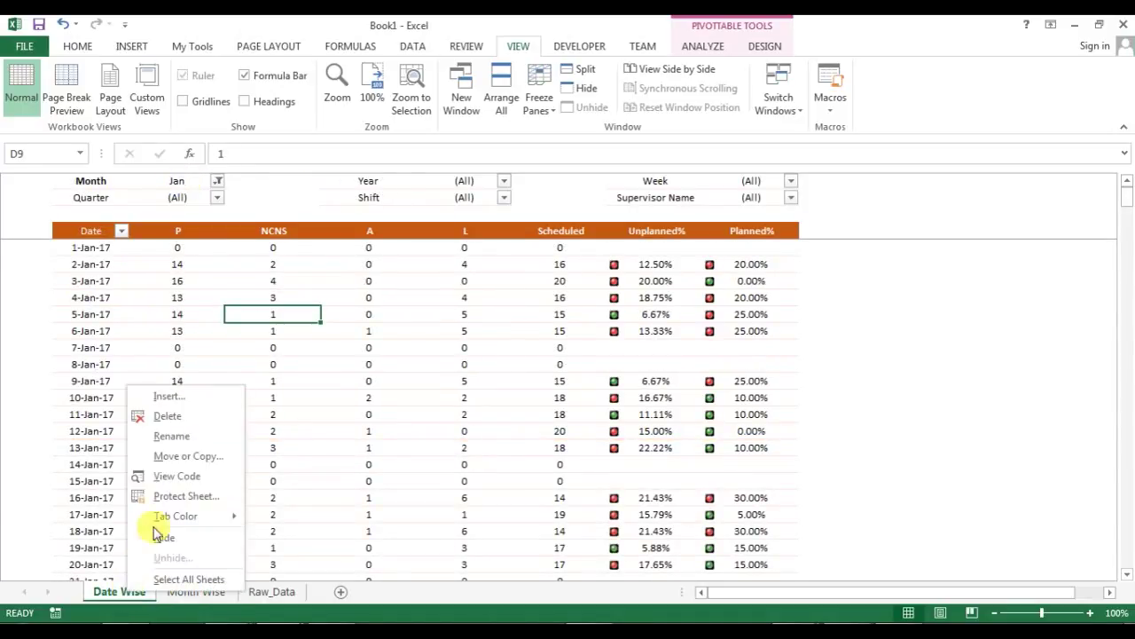
{"action": "left_click", "coordinate": [193, 459]}
{"action": "left_click", "coordinate": [133, 460]}
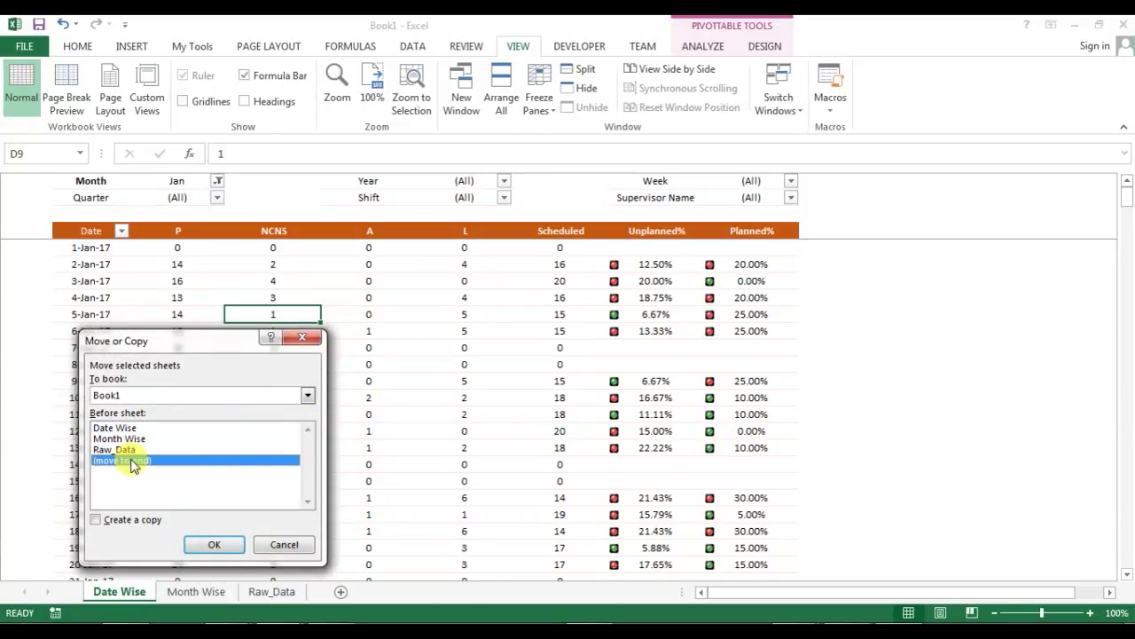
{"action": "left_click", "coordinate": [129, 450]}
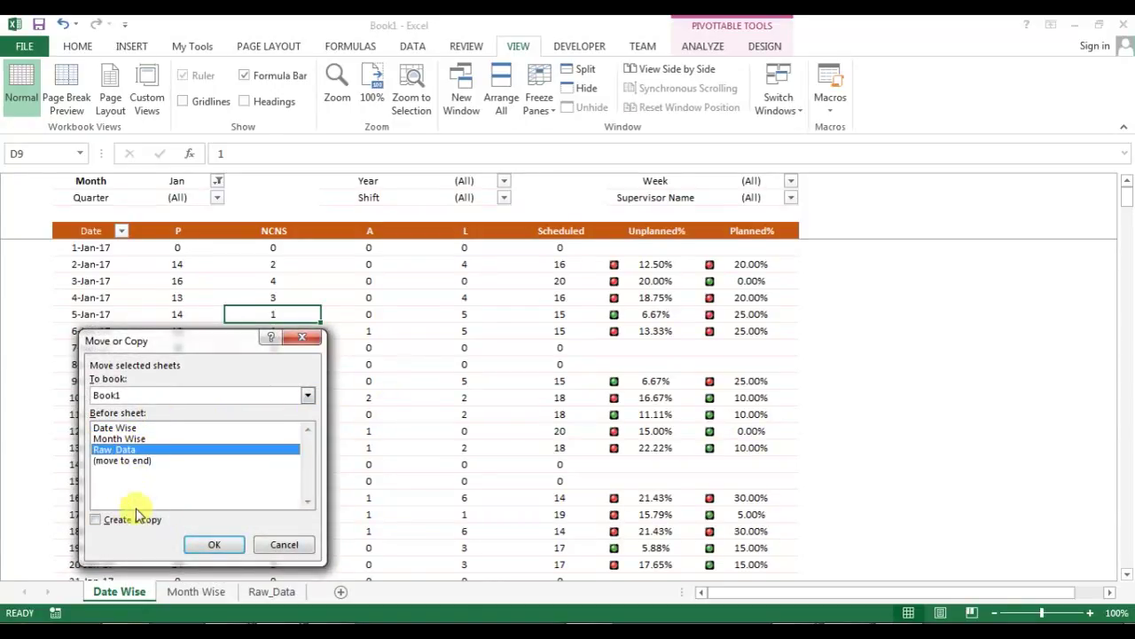
{"action": "left_click", "coordinate": [212, 544]}
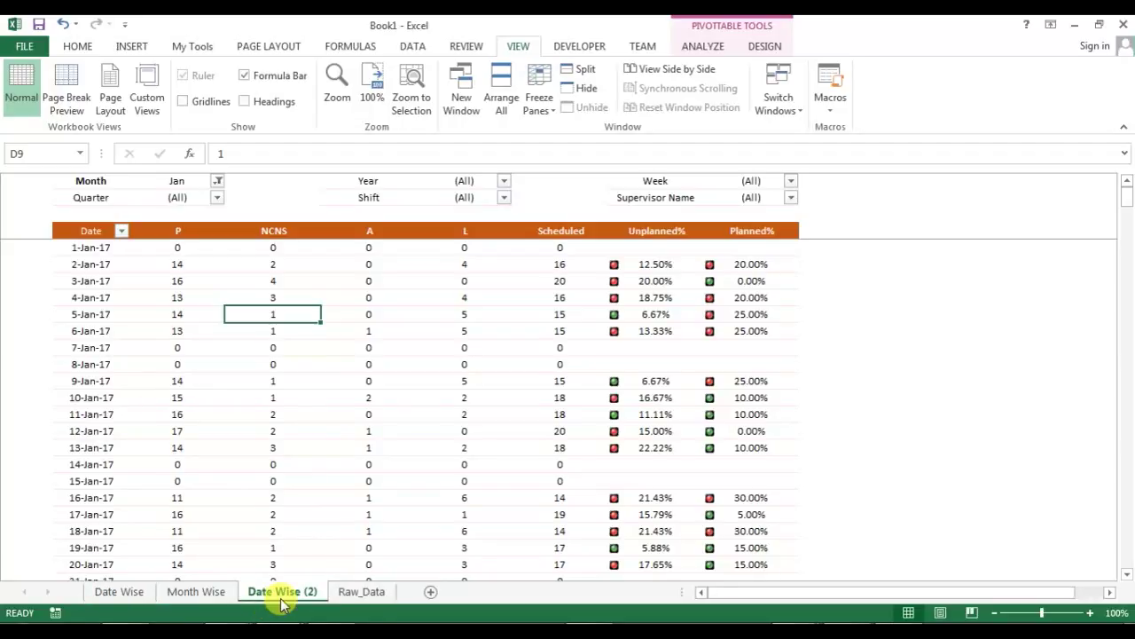
- Rename the copied sheet as Supervisor Wise
{"action": "key", "text": "alt+h"}
{"action": "type", "text": "orSu"}
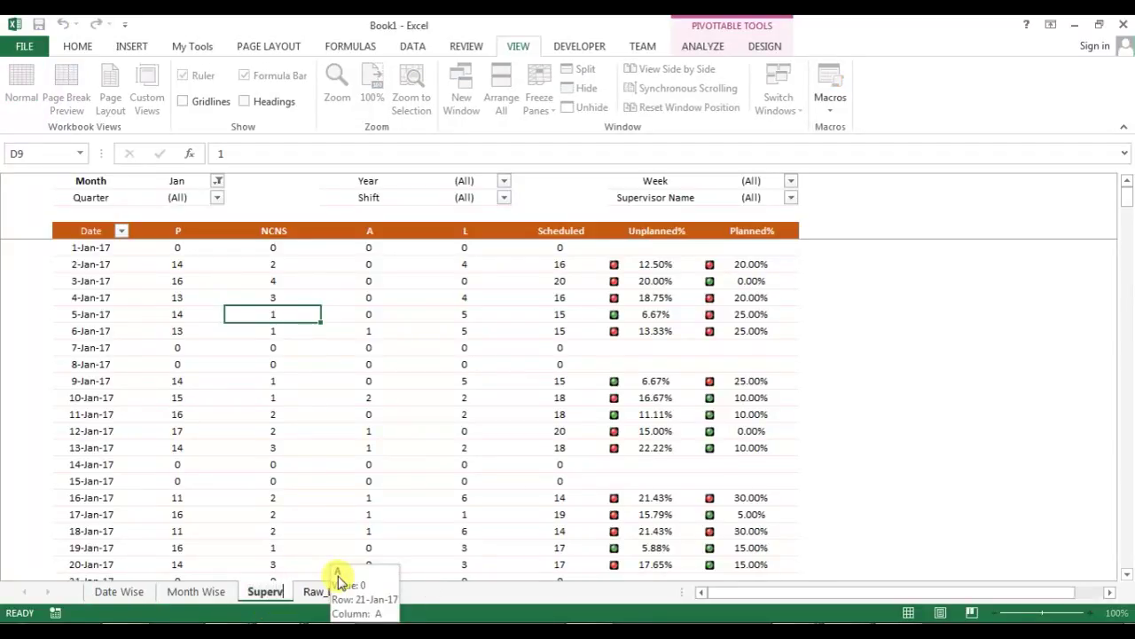
{"action": "type", "text": "pervisor Wise"}
{"action": "key", "text": "Return"}
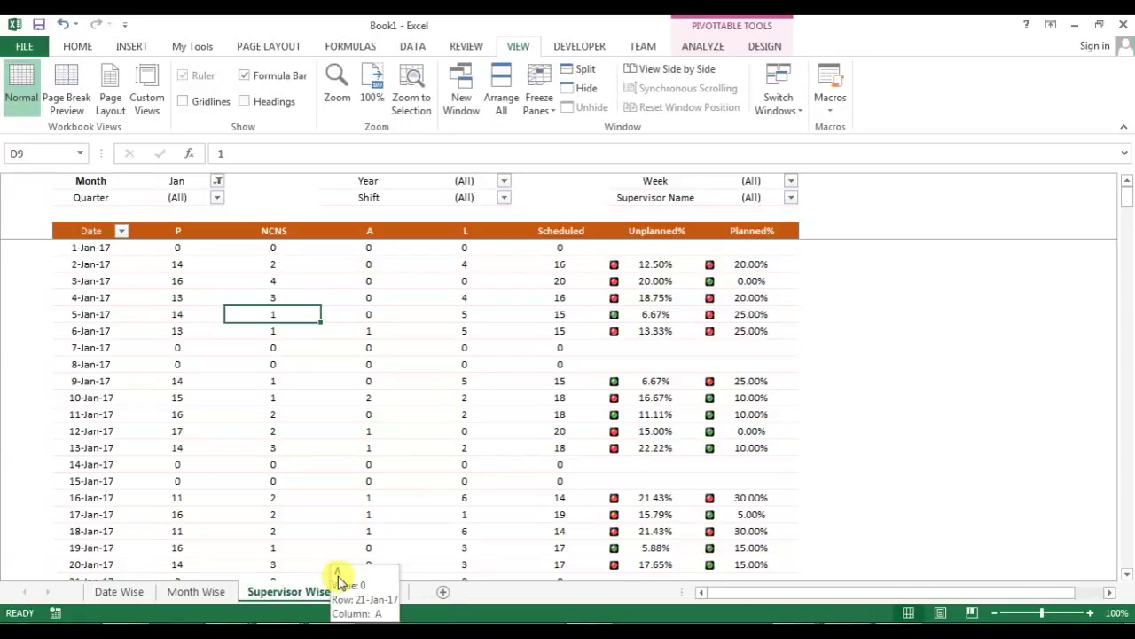
- Set the Supervisor Wise pivot rows to Supervisor Name with EMP Name beneath it, and move Date to the report filters
{"action": "right_click", "coordinate": [436, 310]}
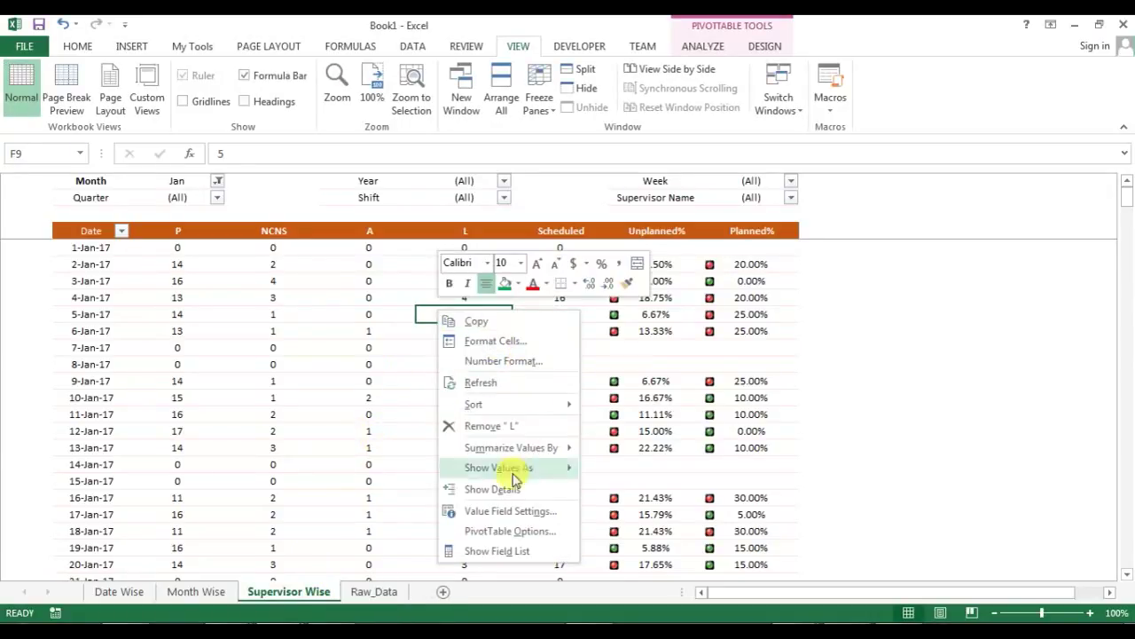
{"action": "left_click", "coordinate": [519, 531]}
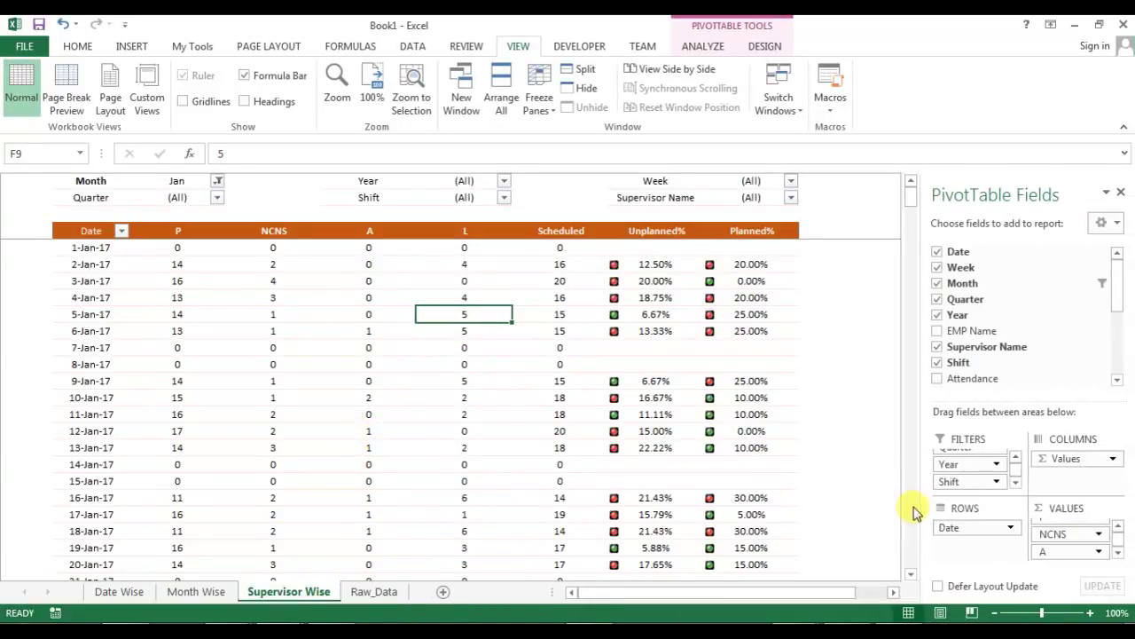
{"action": "left_click", "coordinate": [1017, 460]}
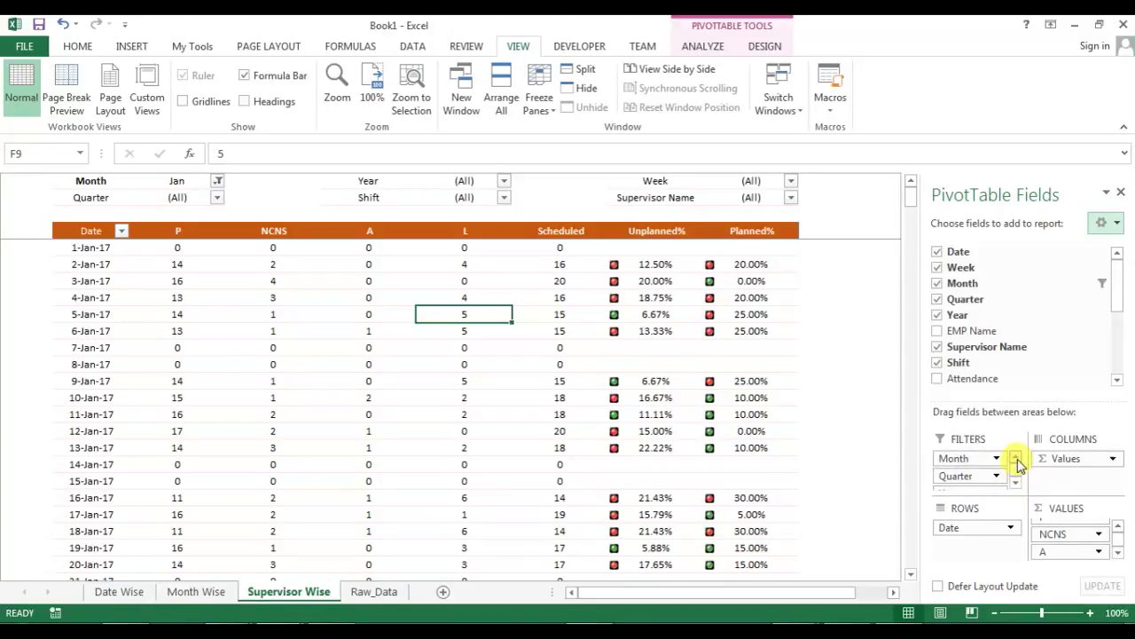
{"action": "left_click", "coordinate": [1016, 481]}
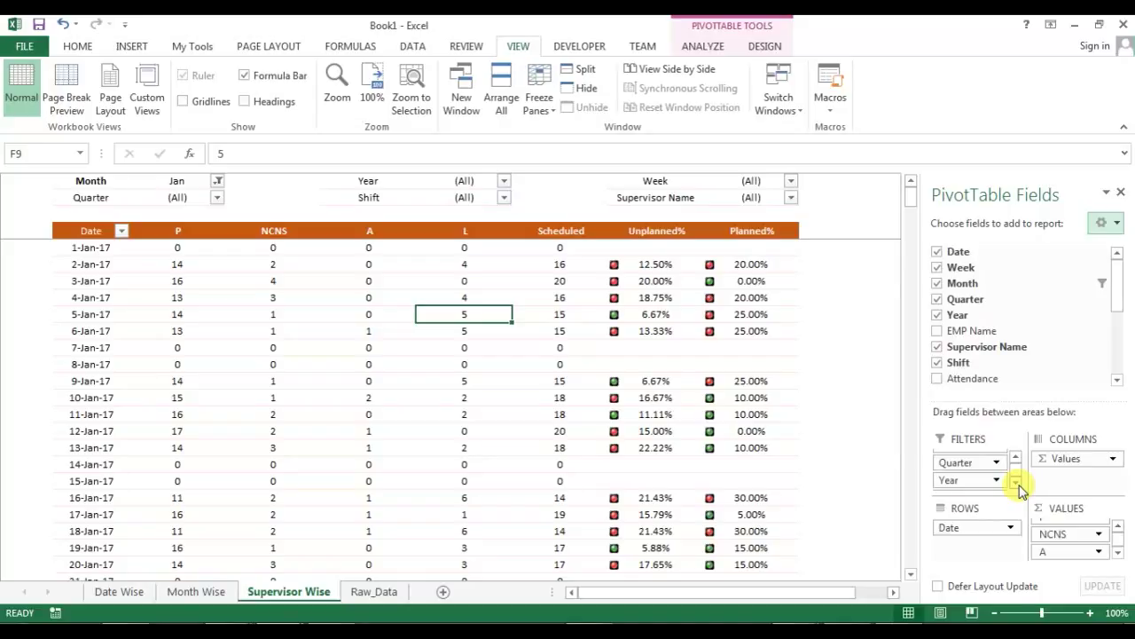
{"action": "left_click", "coordinate": [1016, 483]}
{"action": "left_click", "coordinate": [1016, 482]}
{"action": "left_click", "coordinate": [1017, 482]}
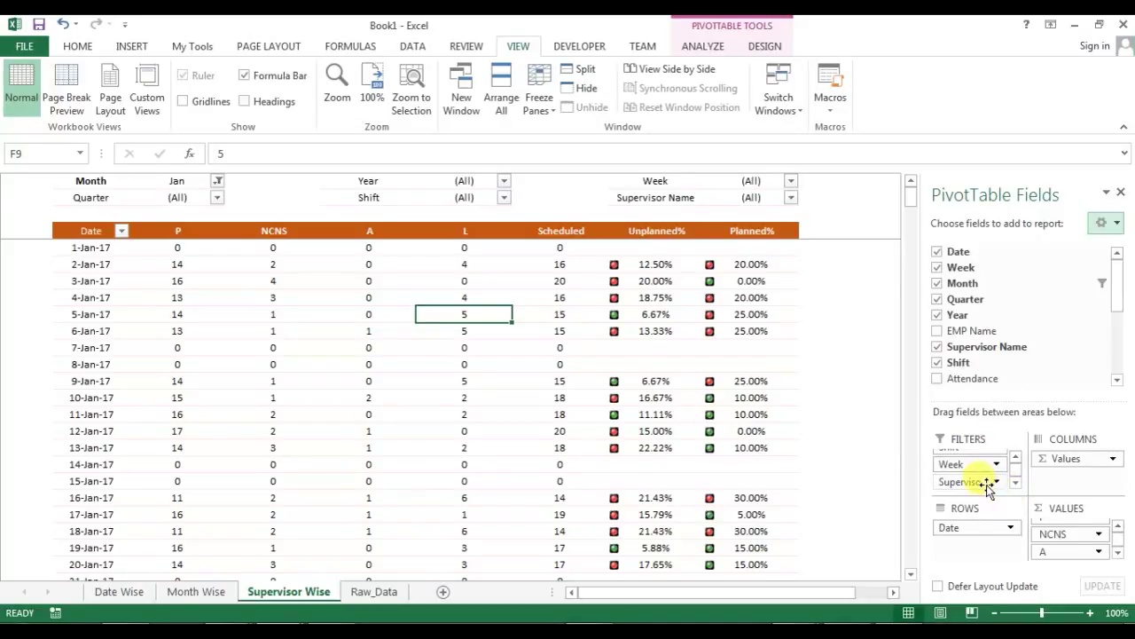
{"action": "left_click_drag", "start_coordinate": [988, 485], "coordinate": [980, 460]}
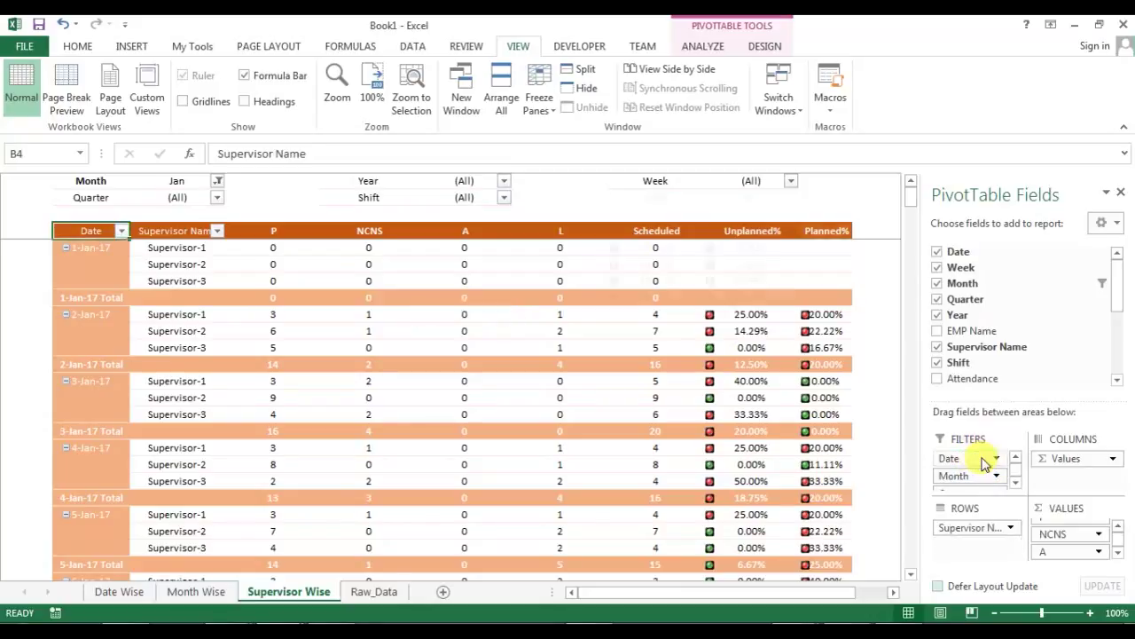
{"action": "left_click_drag", "start_coordinate": [981, 329], "coordinate": [1000, 532]}
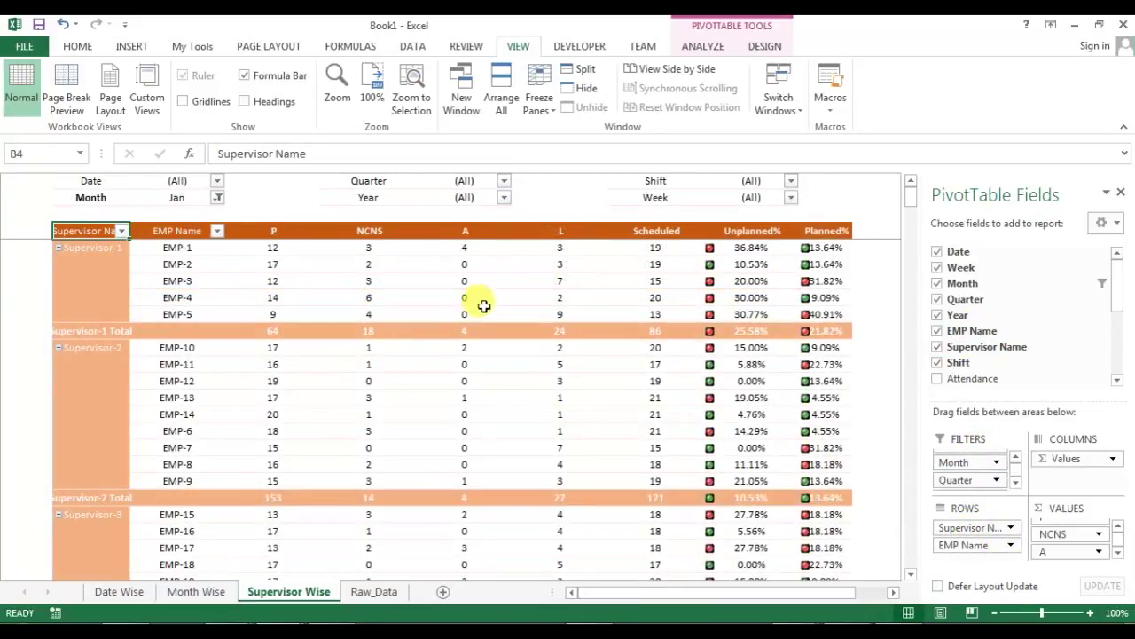
{"action": "left_click", "coordinate": [475, 299]}
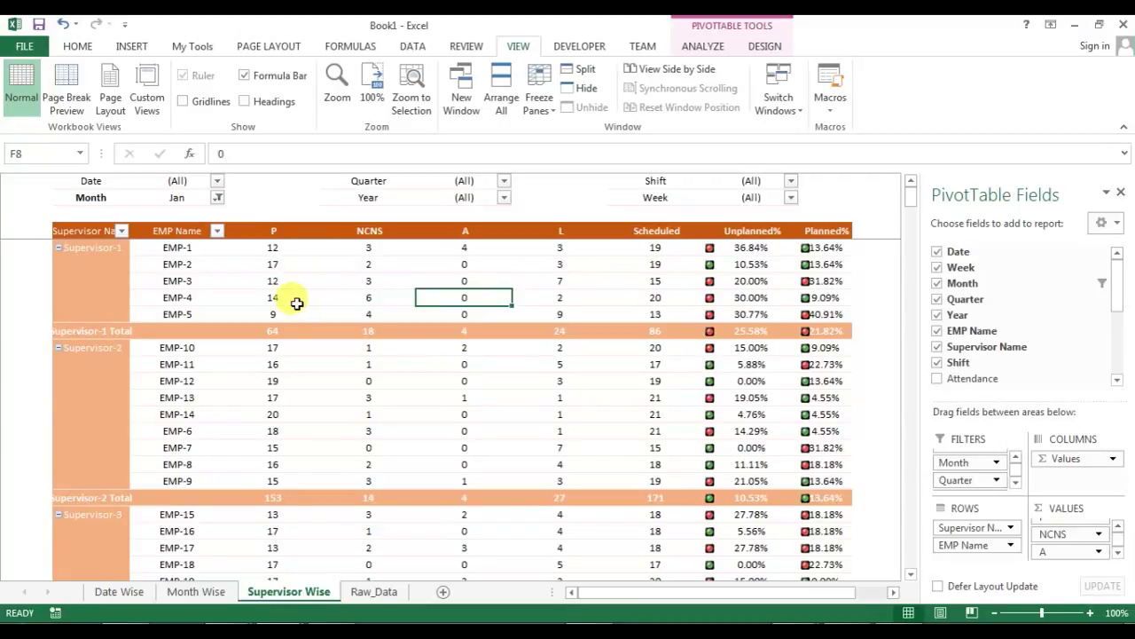
- Autofit the Supervisor Name column to its contents and close the PivotTable field list
{"action": "left_click", "coordinate": [111, 253]}
{"action": "key", "text": "ctrl+space"}
{"action": "key", "text": "alt+o"}
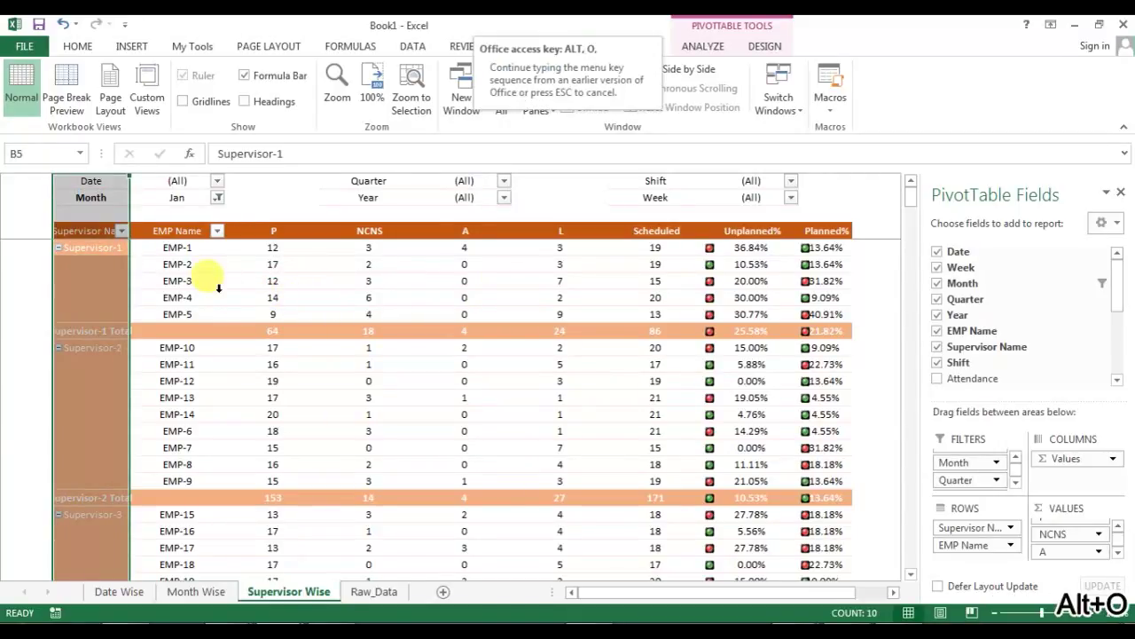
{"action": "key", "text": "c"}
{"action": "key", "text": "a"}
{"action": "left_click", "coordinate": [197, 239]}
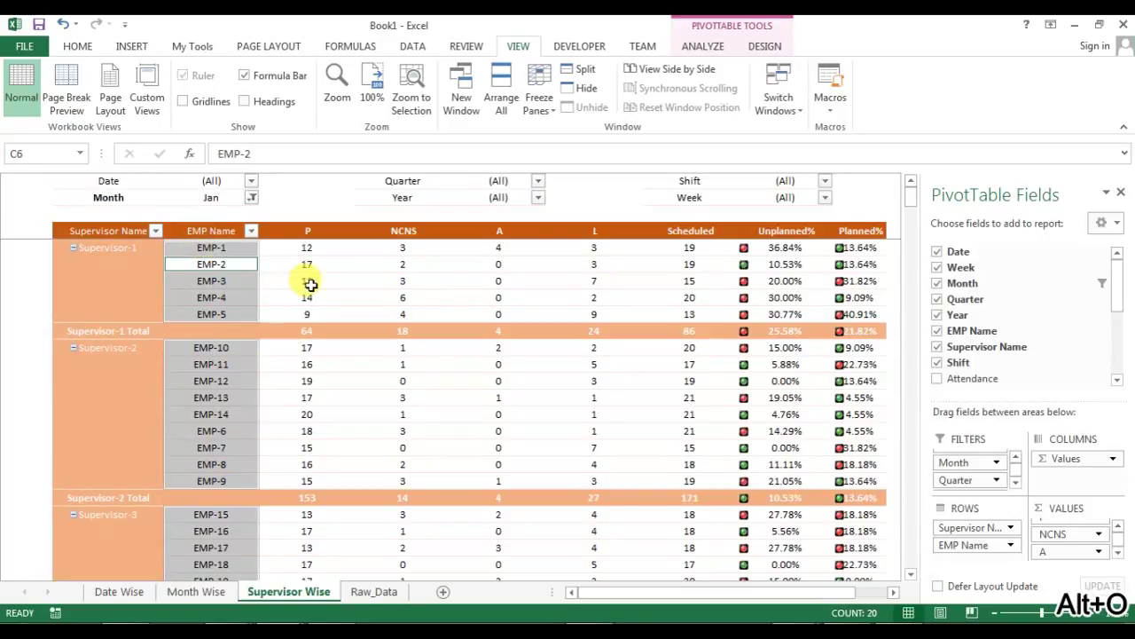
{"action": "left_click", "coordinate": [474, 278]}
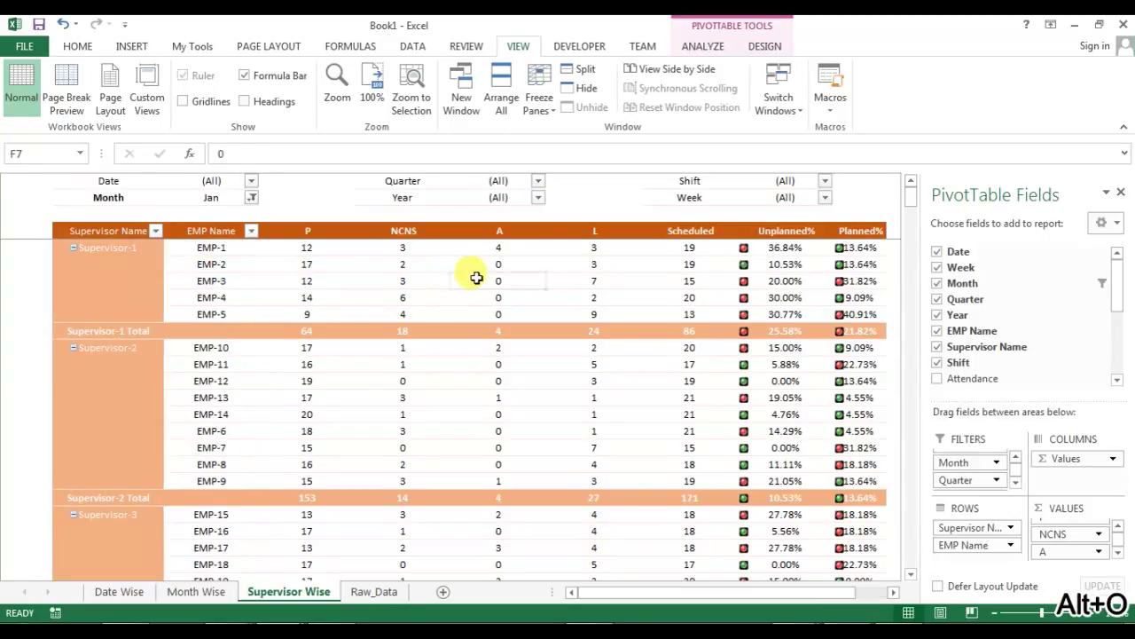
{"action": "left_click", "coordinate": [1123, 194]}
{"action": "left_click", "coordinate": [786, 247]}
{"action": "key", "text": "ctrl+space"}
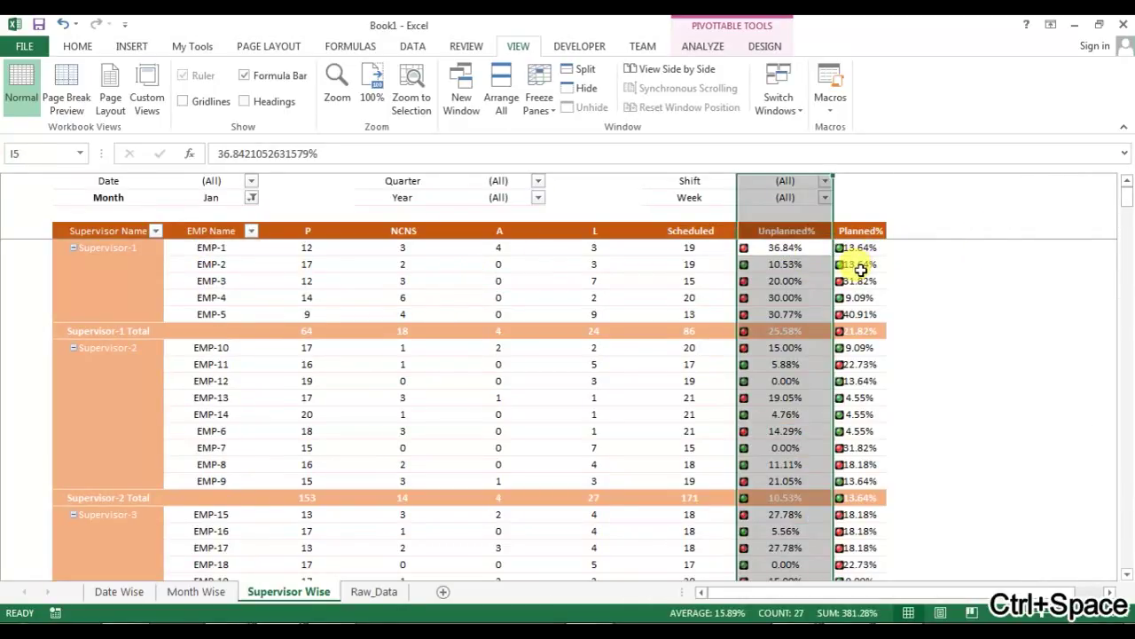
{"action": "left_click", "coordinate": [860, 271], "text": "shift"}
{"action": "key", "text": "alt+p"}
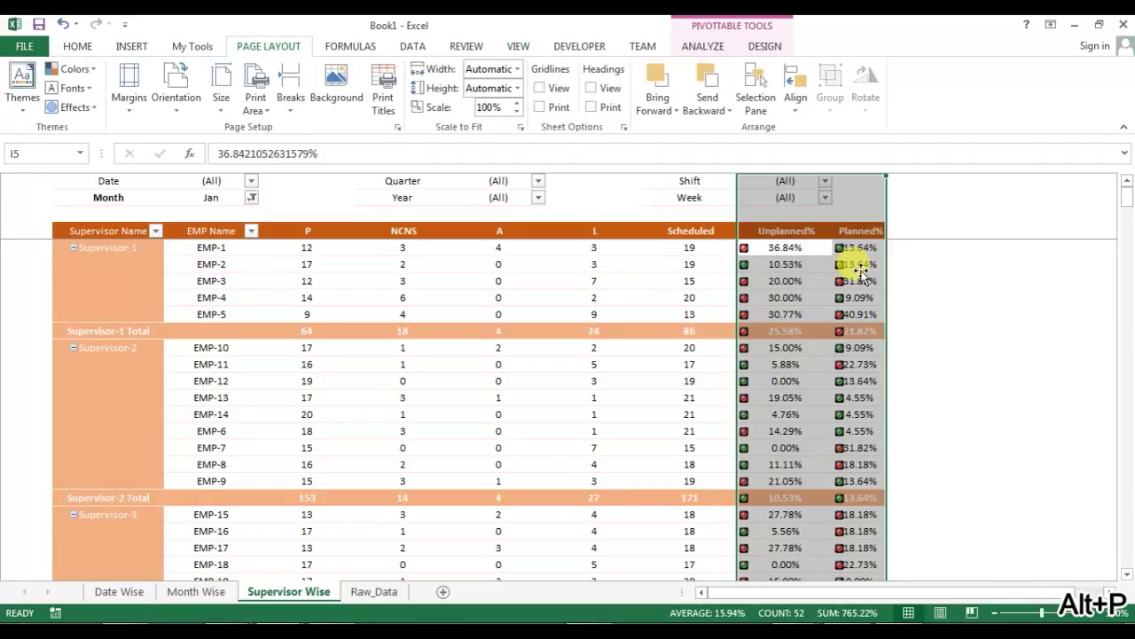
{"action": "key", "text": "ctrl+z"}
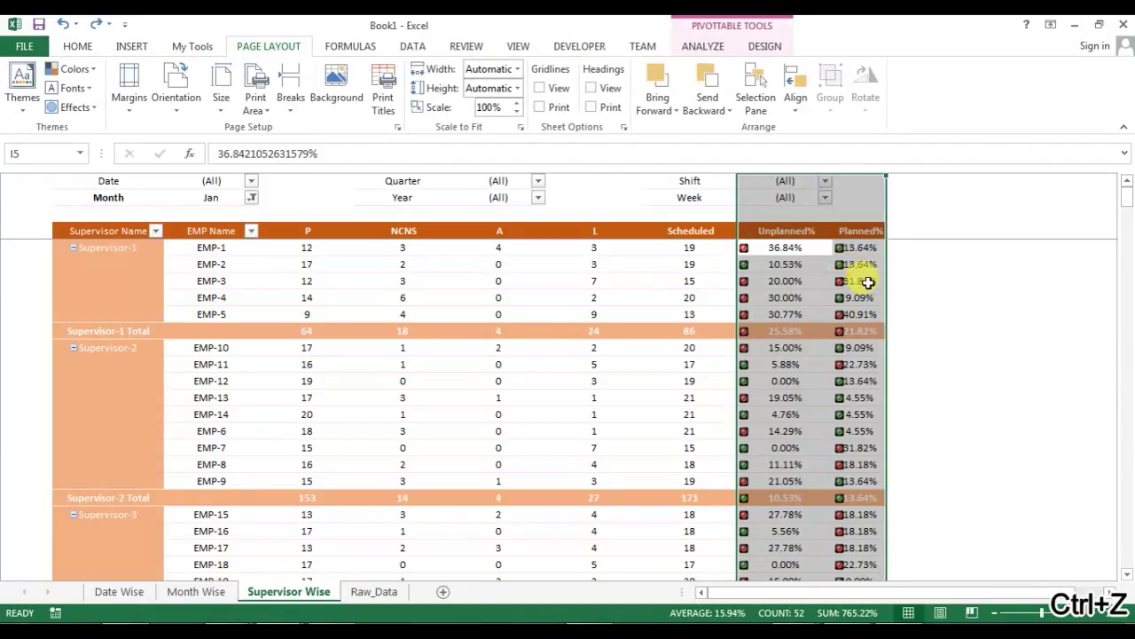
- Widen the Planned% column with an explicit column width so its icons no longer overlap the percentages
{"action": "left_click", "coordinate": [867, 282]}
{"action": "key", "text": "ctrl+space"}
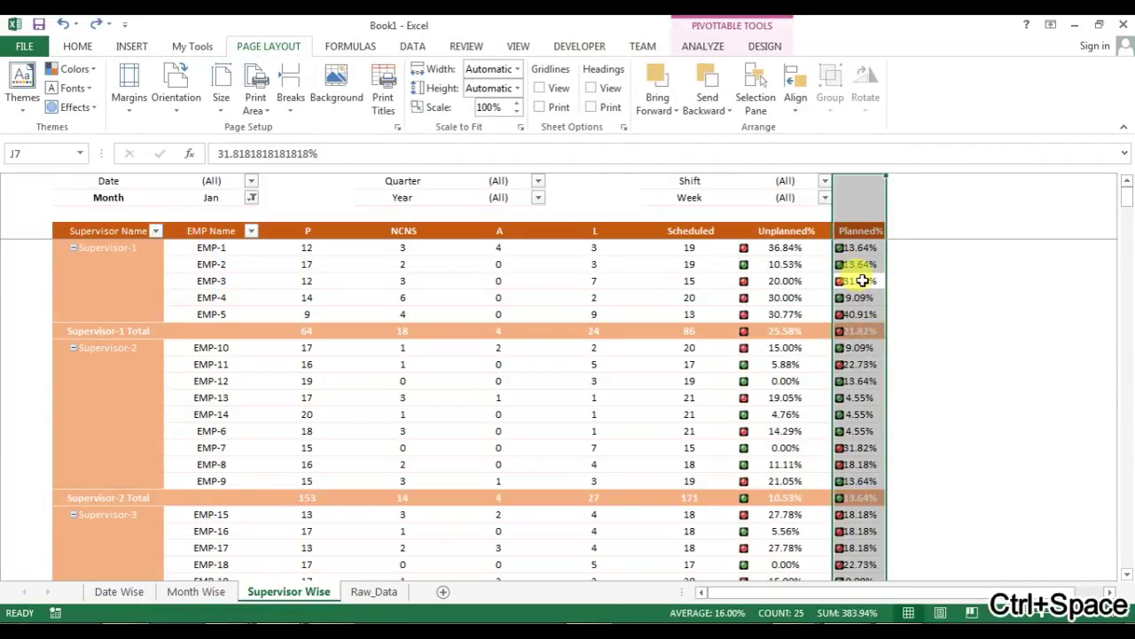
{"action": "right_click", "coordinate": [862, 280]}
{"action": "left_click", "coordinate": [935, 464]}
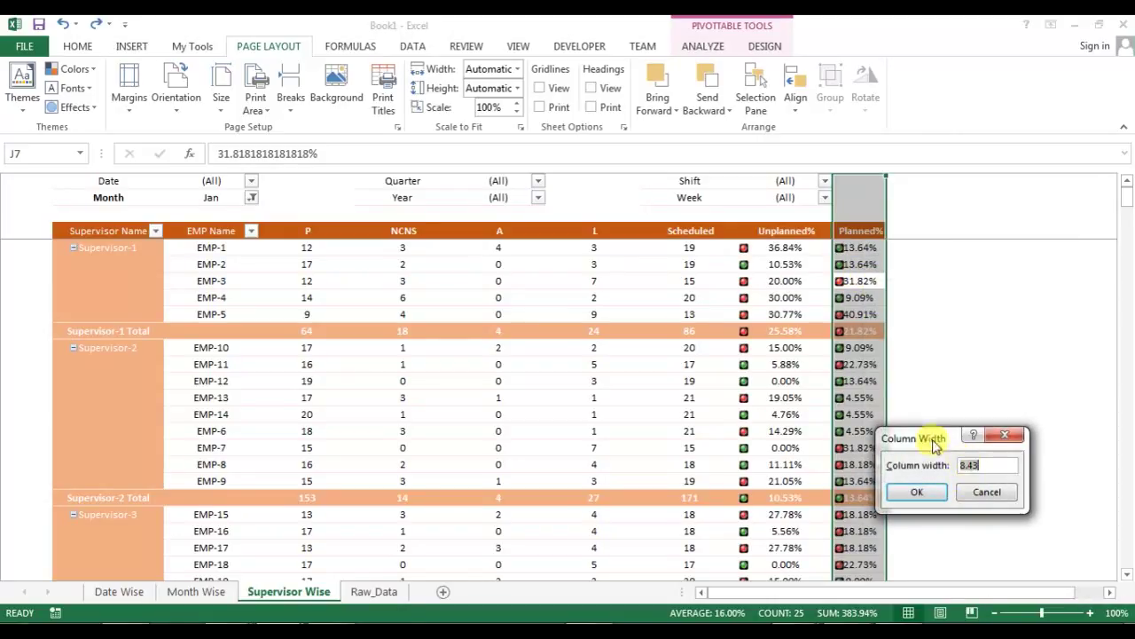
{"action": "key", "text": "Return"}
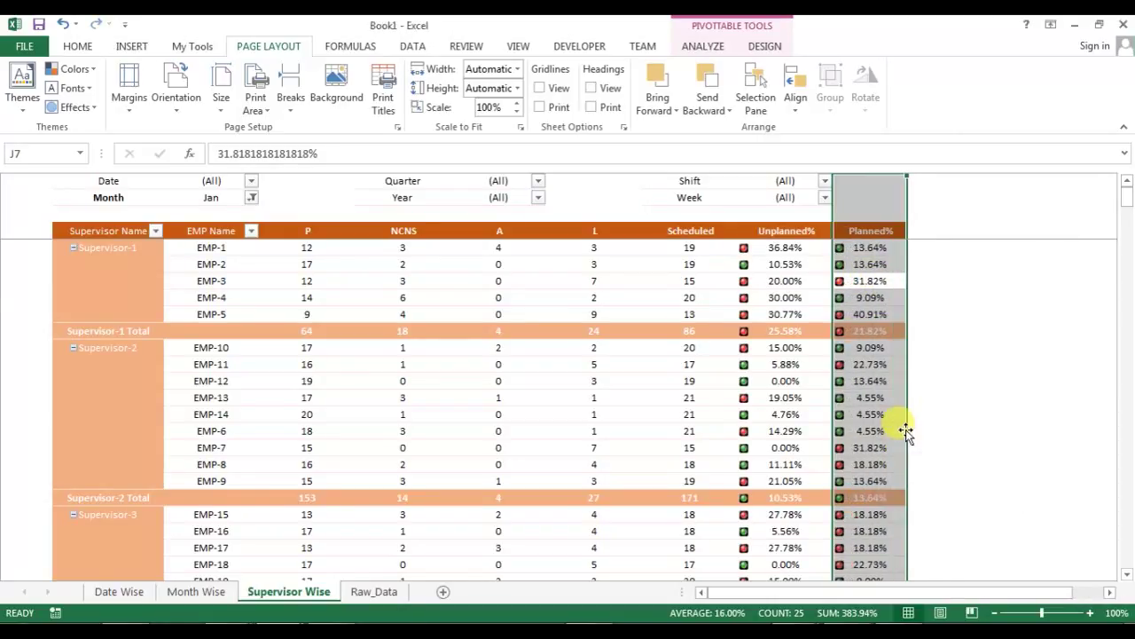
- Review the supervisor and employee rows of the Supervisor Wise report and return to the Date Wise sheet
{"action": "left_click", "coordinate": [742, 248]}
{"action": "left_click", "coordinate": [280, 254]}
{"action": "scroll", "coordinate": [469, 385], "scroll_direction": "down", "scroll_amount": 4}
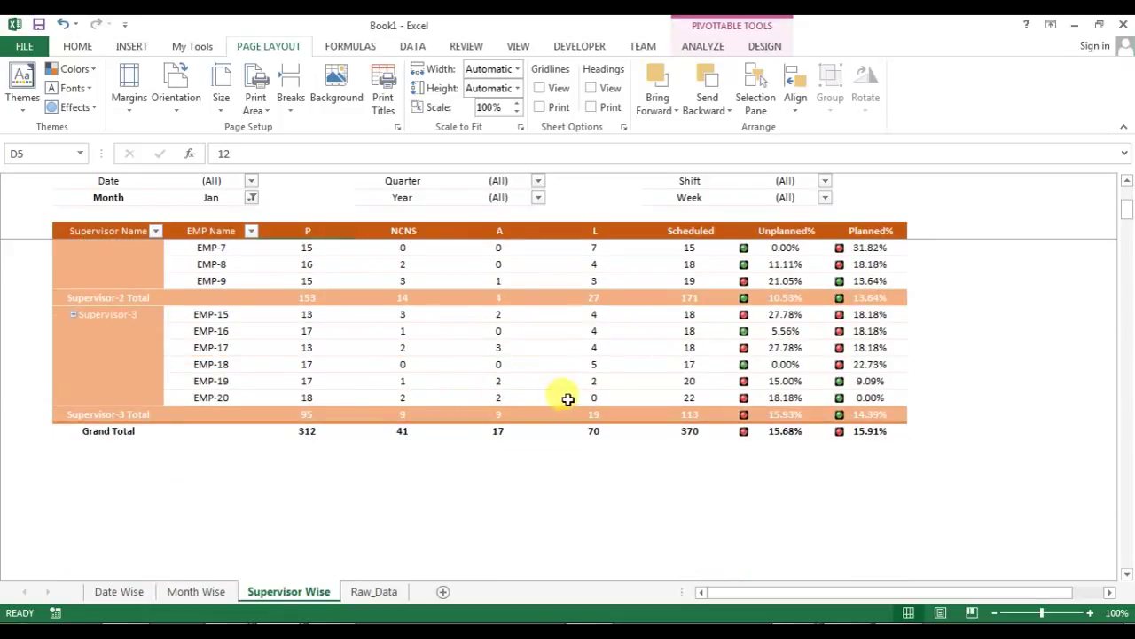
{"action": "scroll", "coordinate": [576, 395], "scroll_direction": "up", "scroll_amount": 4}
{"action": "scroll", "coordinate": [577, 395], "scroll_direction": "down", "scroll_amount": 4}
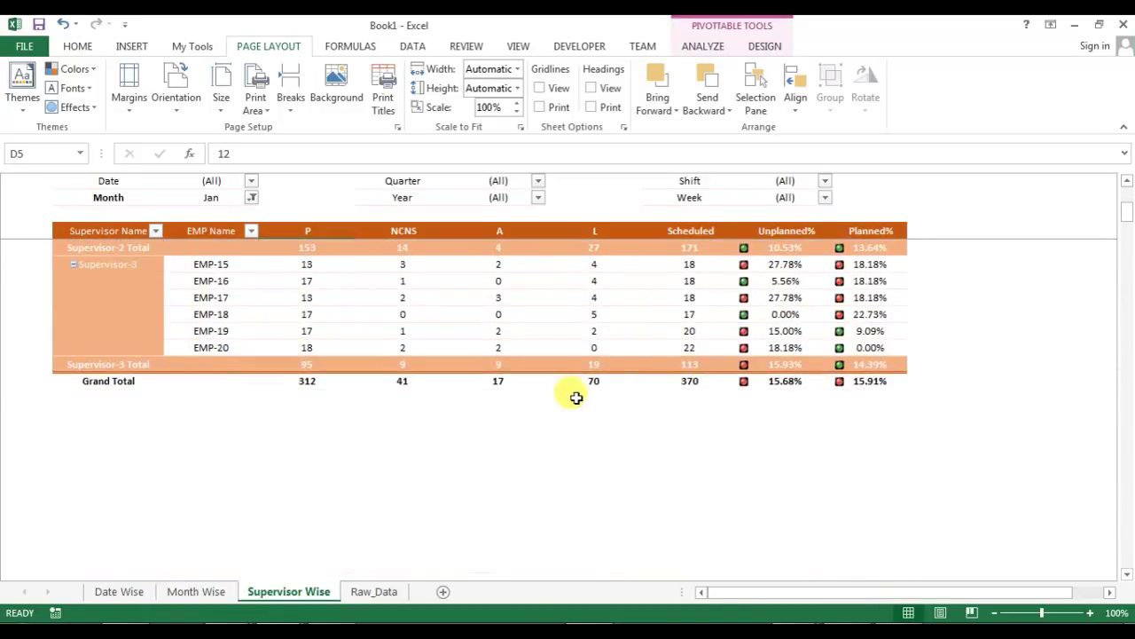
{"action": "scroll", "coordinate": [576, 393], "scroll_direction": "up", "scroll_amount": 4}
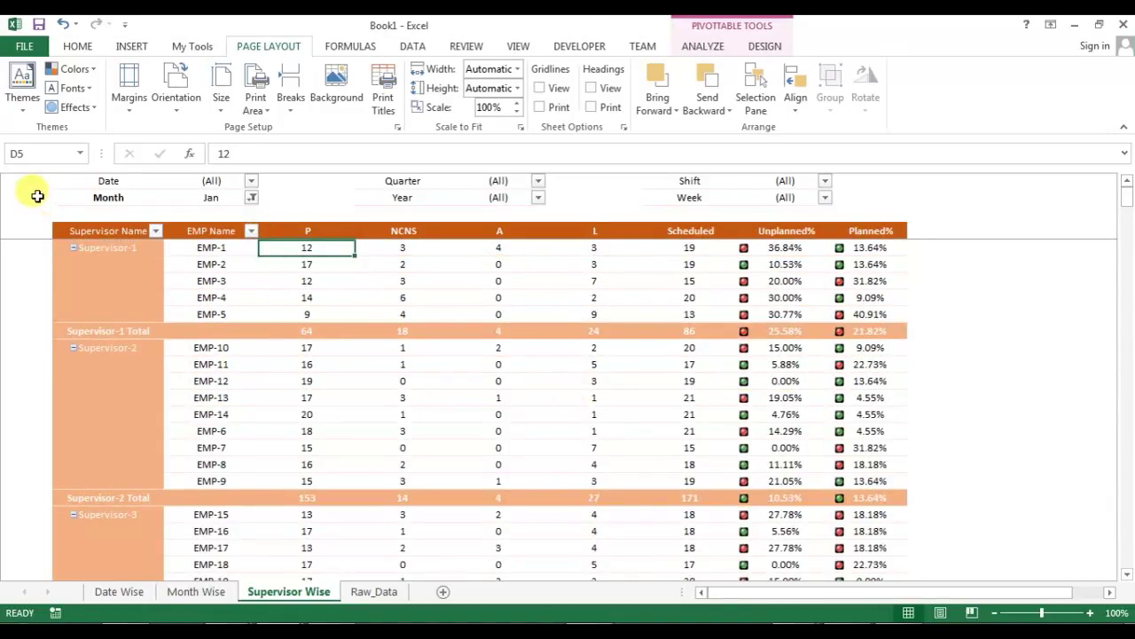
{"action": "left_click", "coordinate": [31, 197]}
{"action": "left_click", "coordinate": [119, 591]}
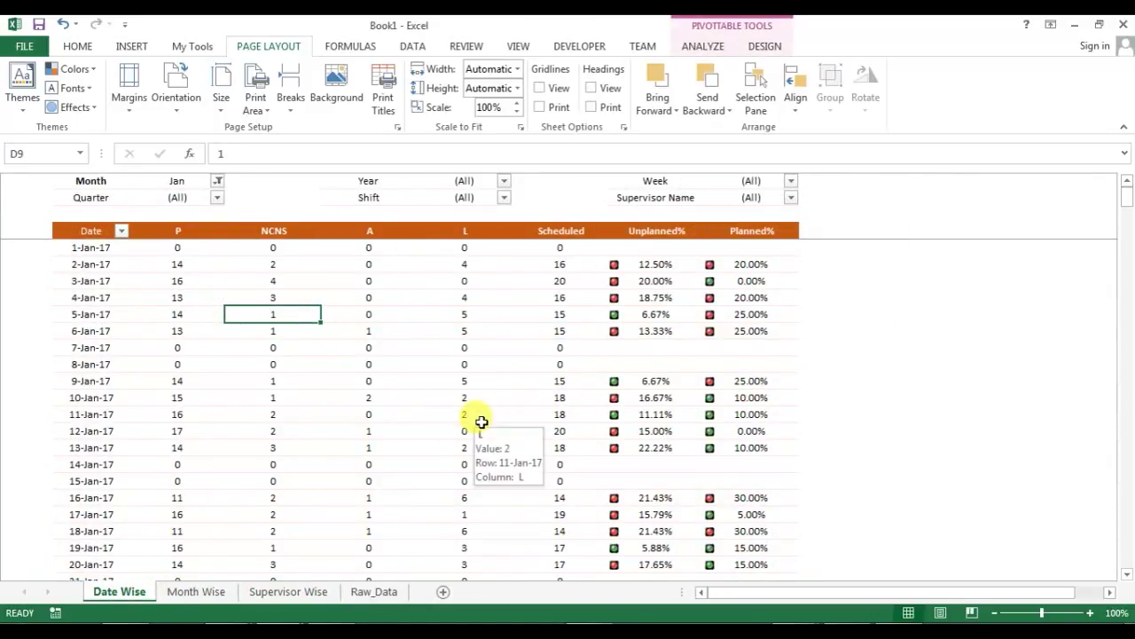
- Create a copy of the Month Wise sheet at the end of Book1
{"action": "left_click", "coordinate": [196, 591]}
{"action": "left_click", "coordinate": [294, 590]}
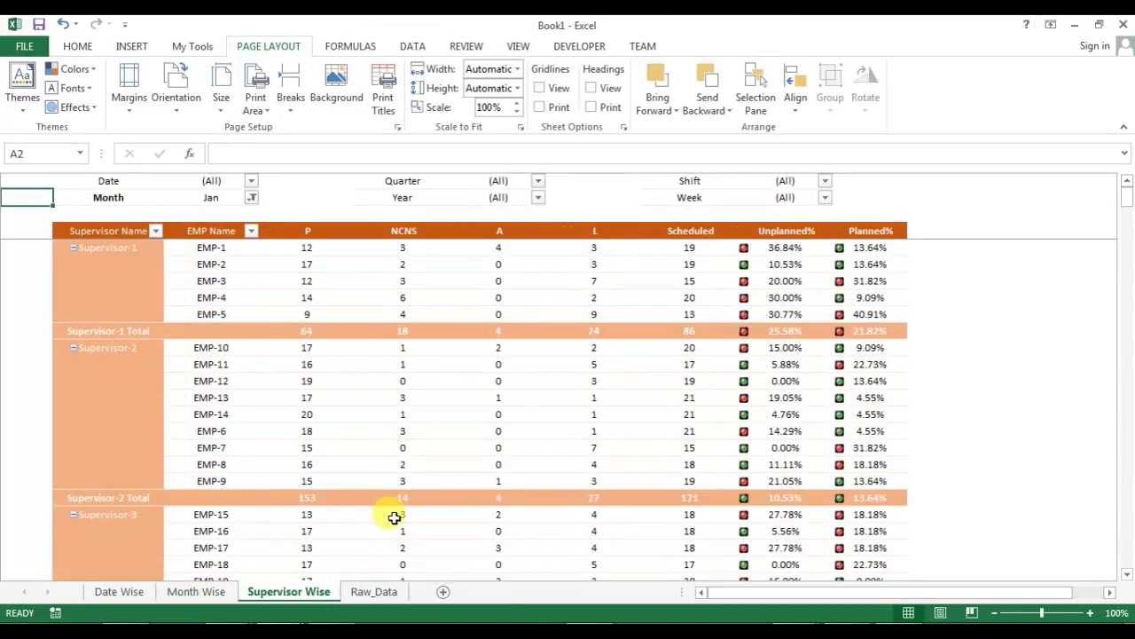
{"action": "left_click", "coordinate": [196, 591]}
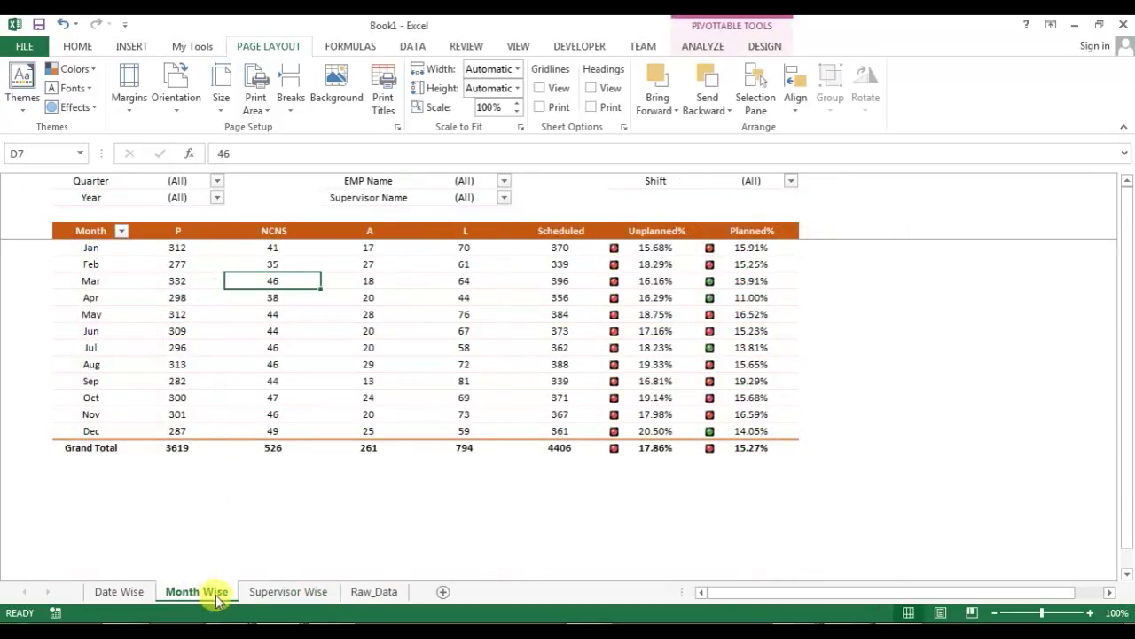
{"action": "right_click", "coordinate": [204, 598]}
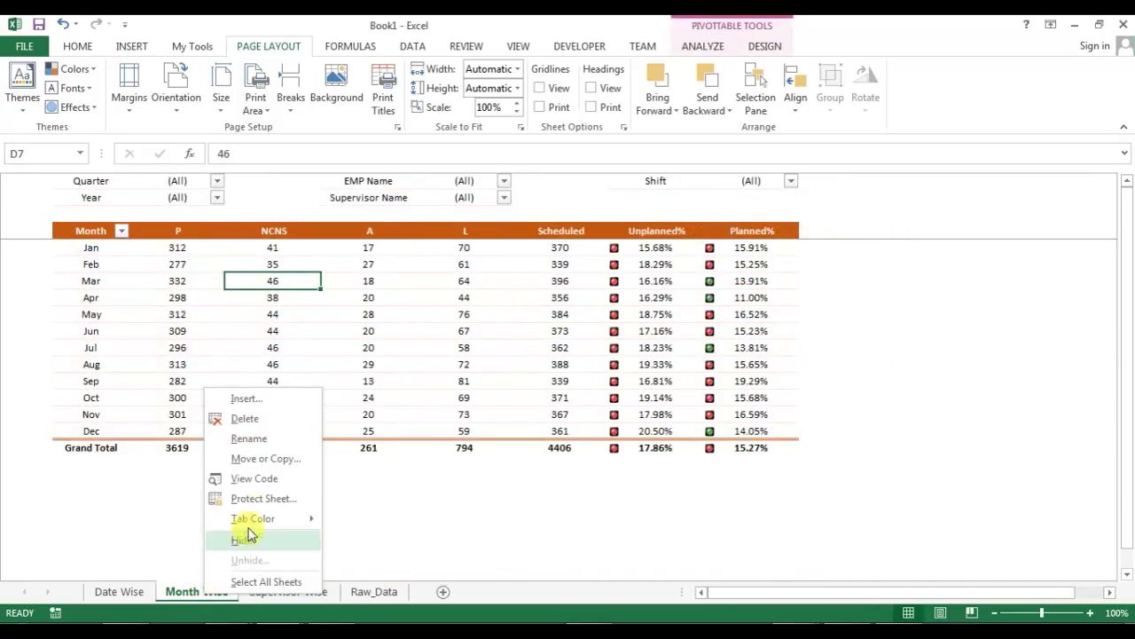
{"action": "left_click", "coordinate": [272, 459]}
{"action": "left_click", "coordinate": [207, 475]}
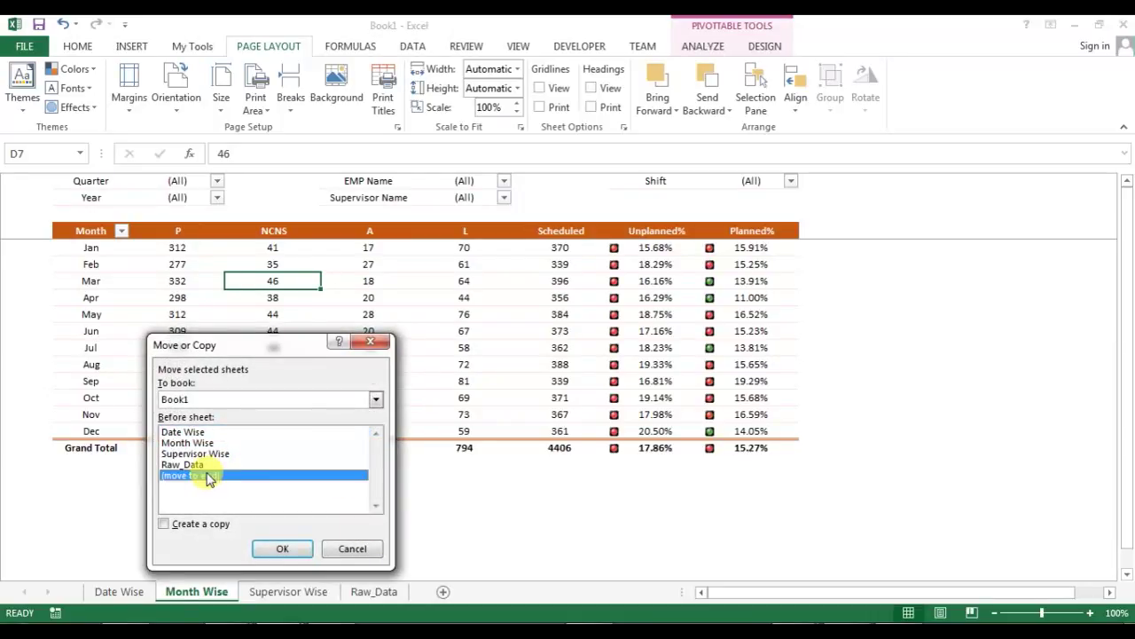
{"action": "key", "text": "Tab"}
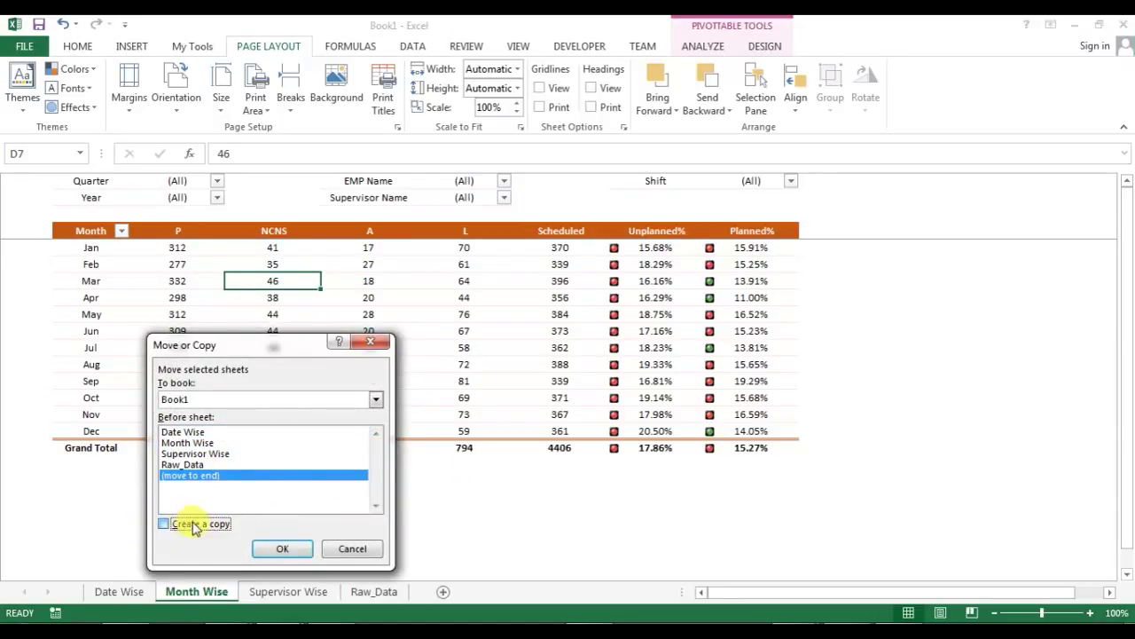
{"action": "left_click", "coordinate": [282, 549]}
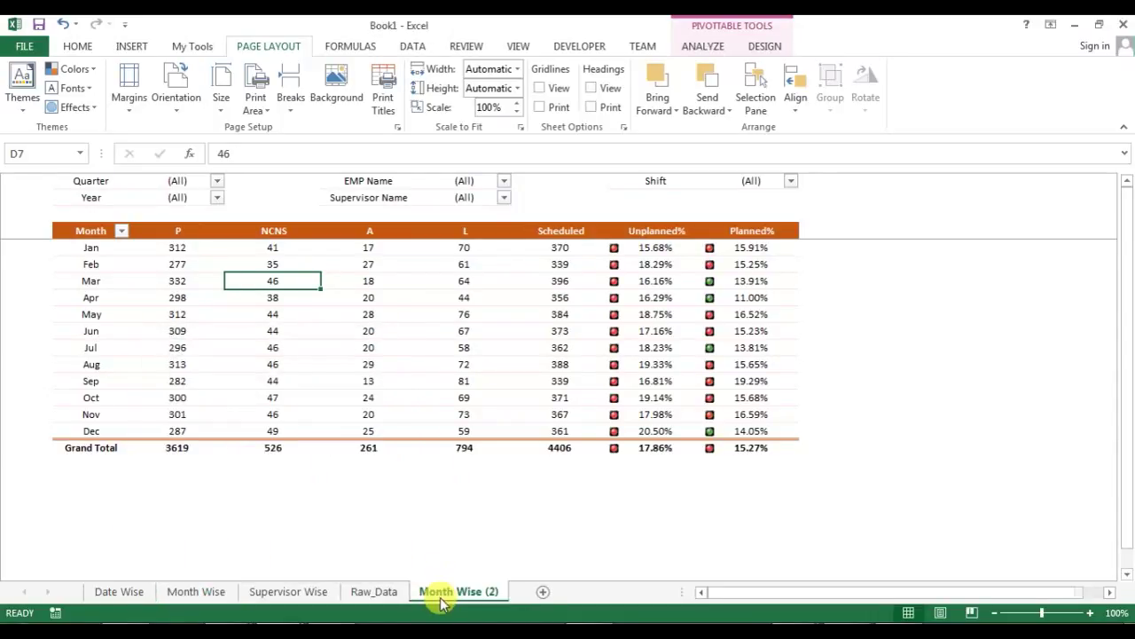
- Rename the copied Month Wise sheet as Support
{"action": "double_click", "coordinate": [493, 592]}
{"action": "type", "text": "Sup"}
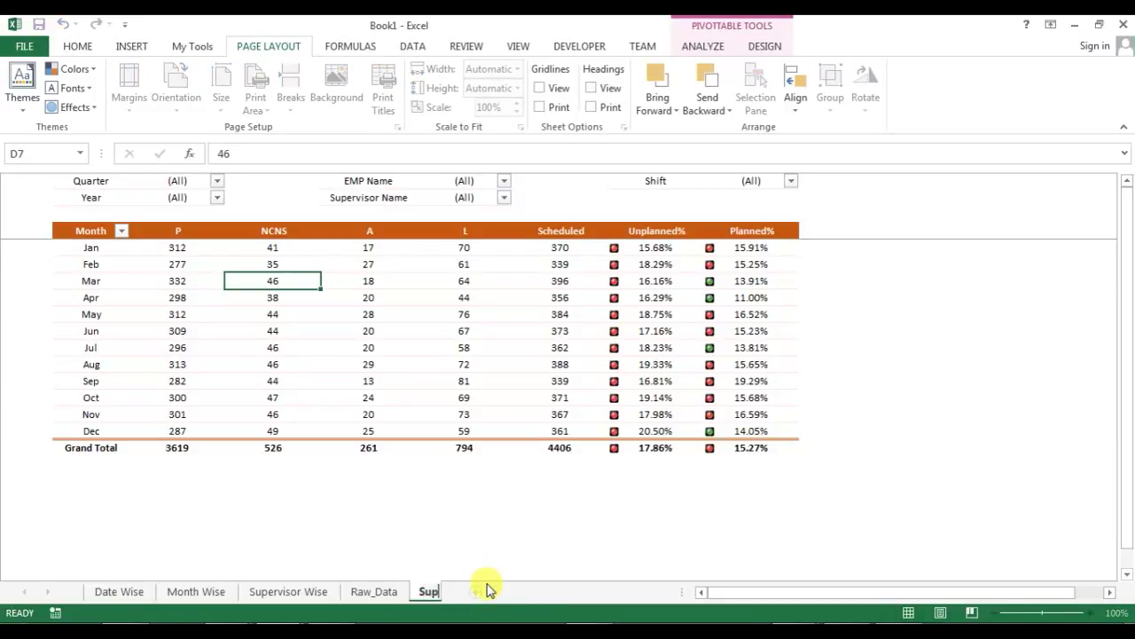
{"action": "type", "text": "port"}
{"action": "key", "text": "Return"}
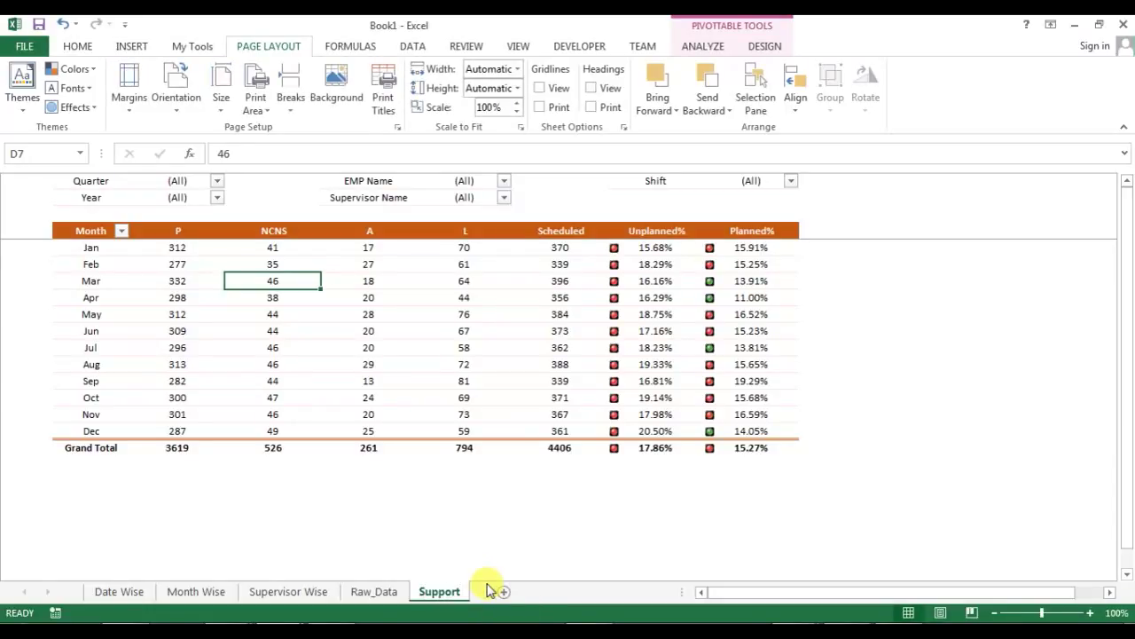
- Show the PivotTable field list on the Support sheet and remove all report filter fields, including Shift
{"action": "right_click", "coordinate": [410, 266]}
{"action": "left_click", "coordinate": [479, 512]}
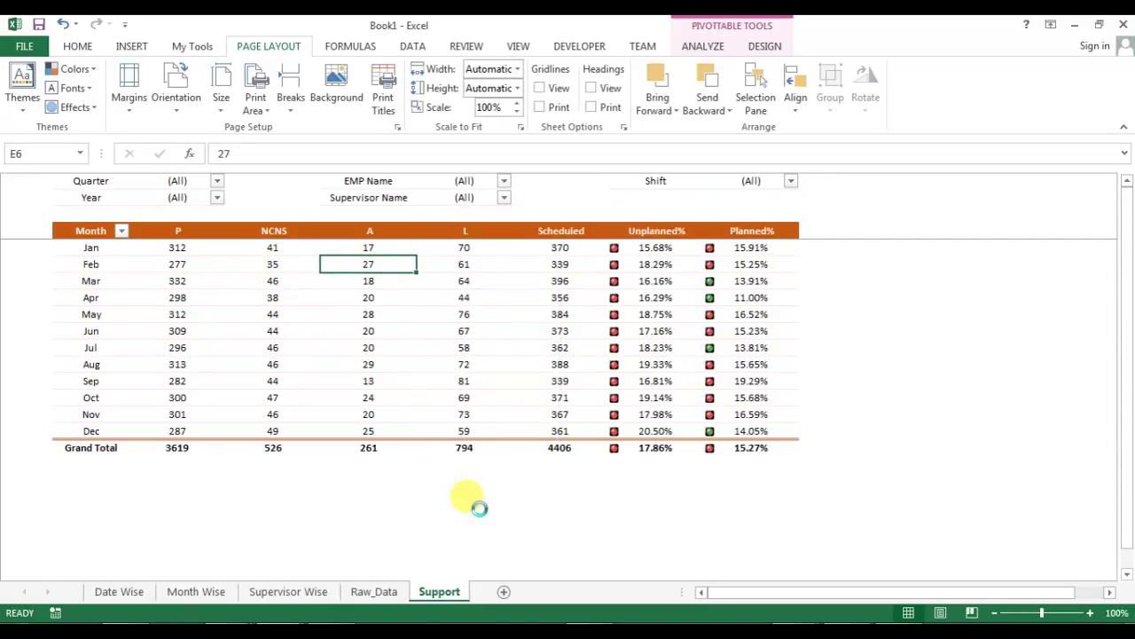
{"action": "left_click_drag", "start_coordinate": [971, 465], "coordinate": [993, 321]}
{"action": "left_click_drag", "start_coordinate": [969, 467], "coordinate": [994, 341]}
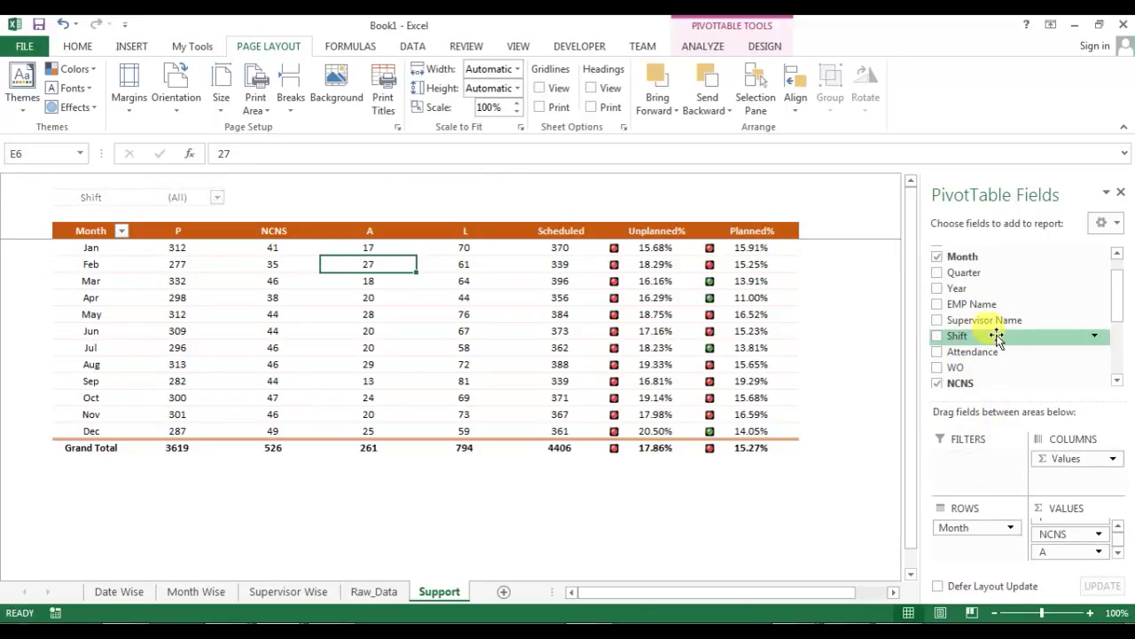
- Remove the P, NCNS, A, L and Scheduled value fields from the Support pivot table, keeping Unplanned% and Planned%
{"action": "left_click", "coordinate": [183, 229]}
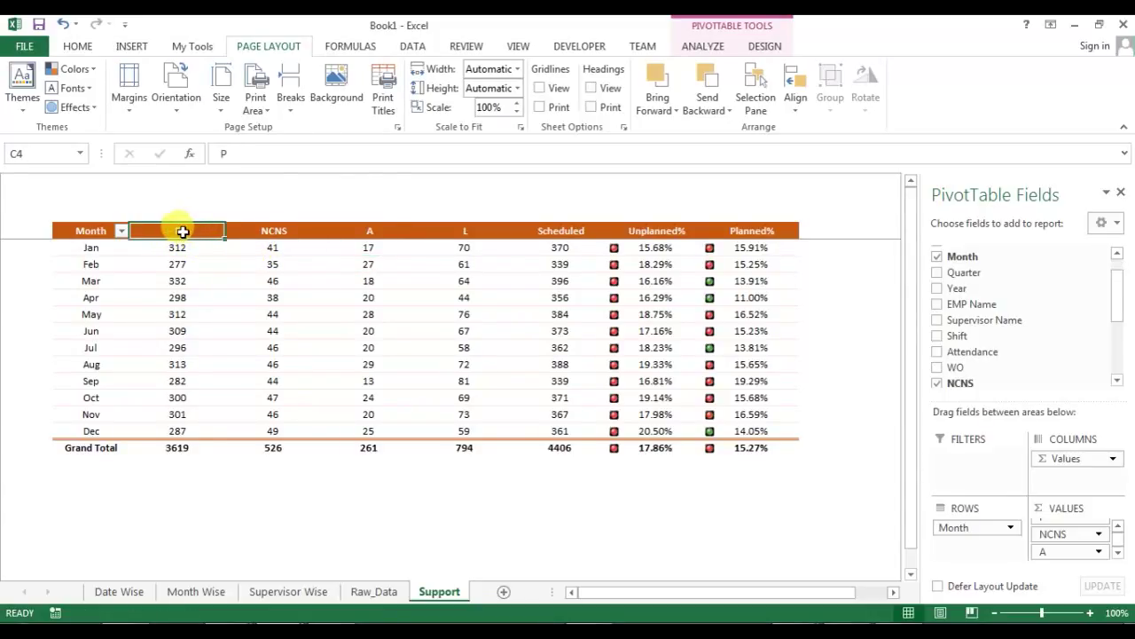
{"action": "right_click", "coordinate": [183, 231]}
{"action": "left_click", "coordinate": [232, 347]}
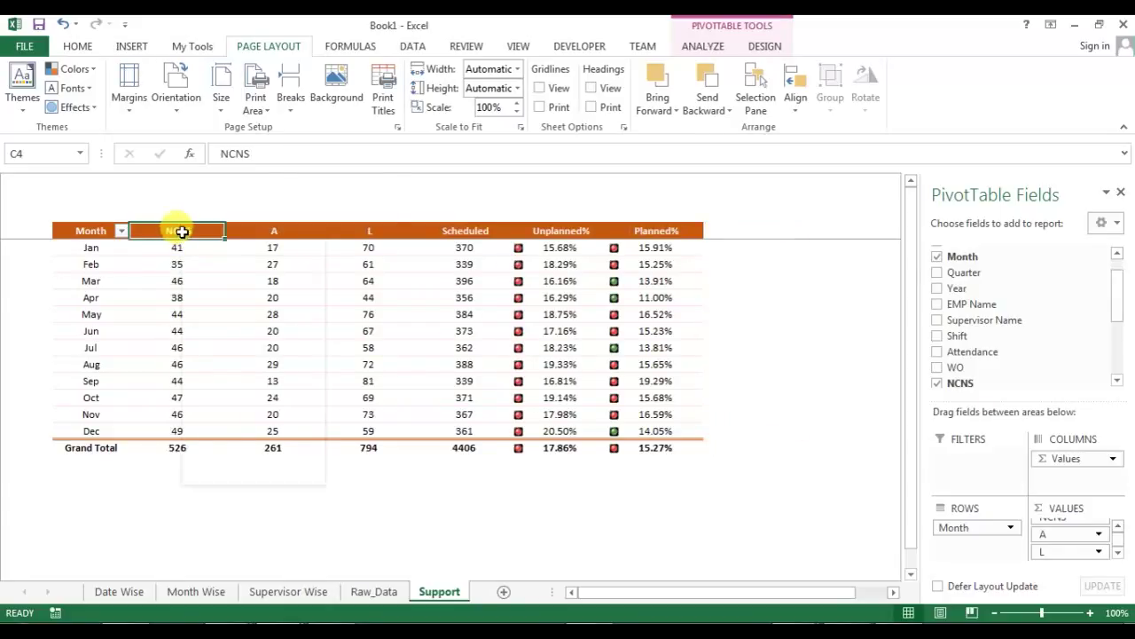
{"action": "right_click", "coordinate": [182, 231]}
{"action": "left_click", "coordinate": [227, 348]}
{"action": "right_click", "coordinate": [190, 233]}
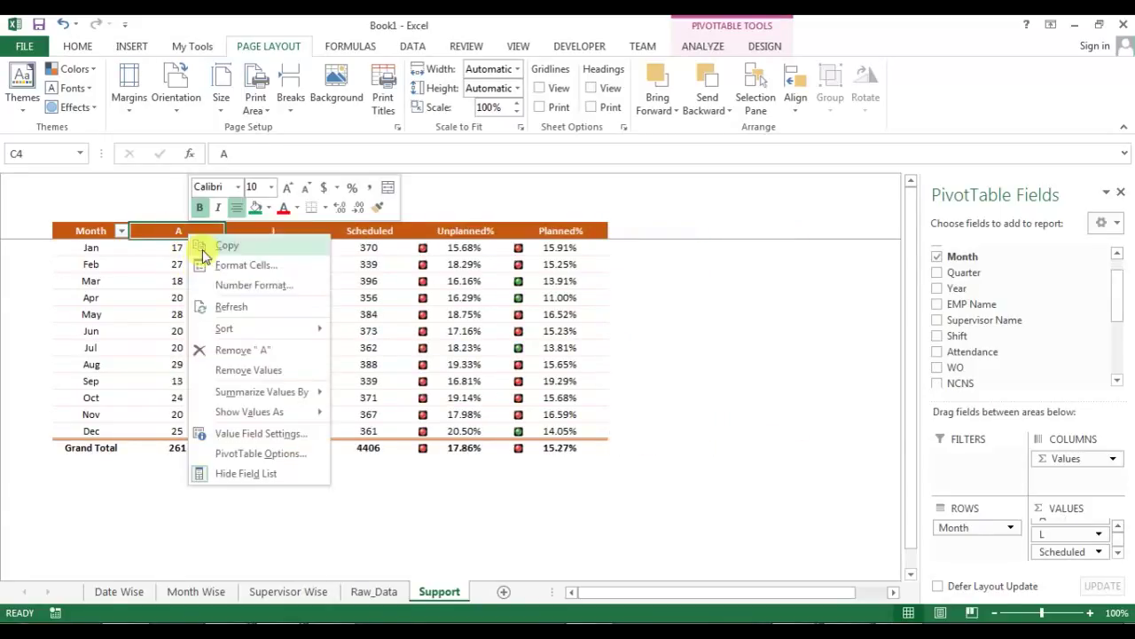
{"action": "left_click", "coordinate": [238, 349]}
{"action": "right_click", "coordinate": [177, 229]}
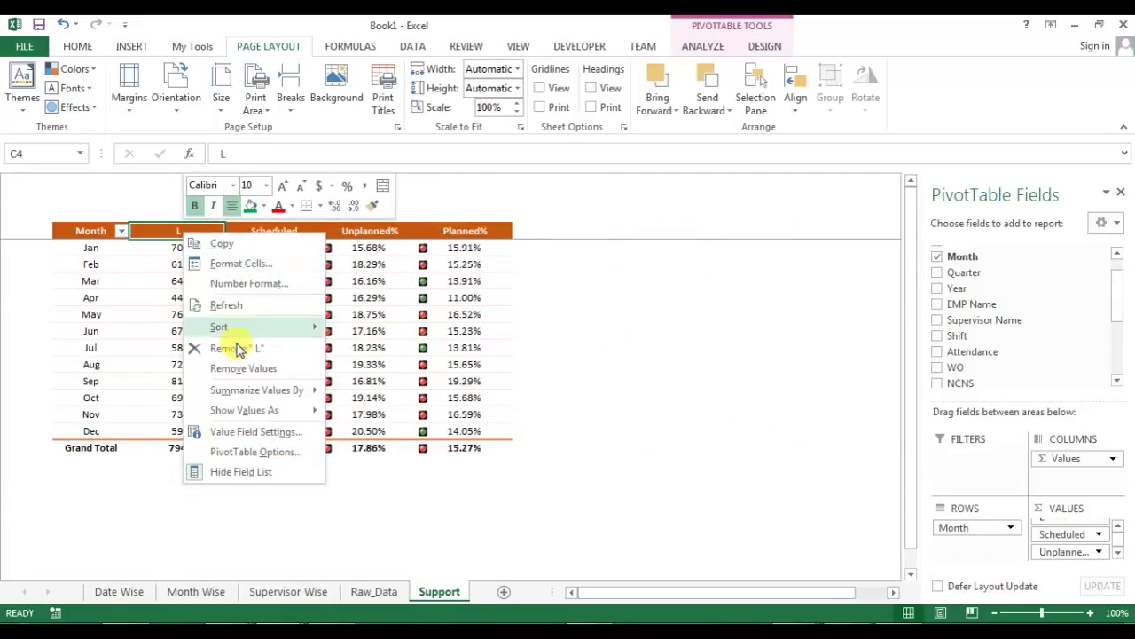
{"action": "left_click", "coordinate": [236, 348]}
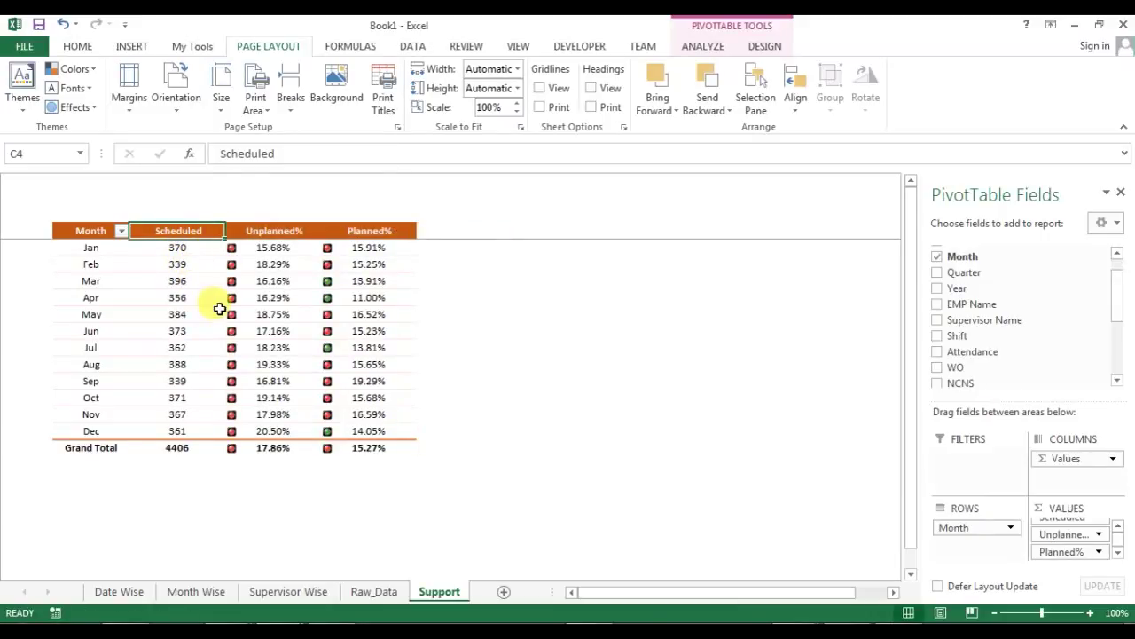
{"action": "right_click", "coordinate": [187, 229]}
{"action": "left_click", "coordinate": [233, 349]}
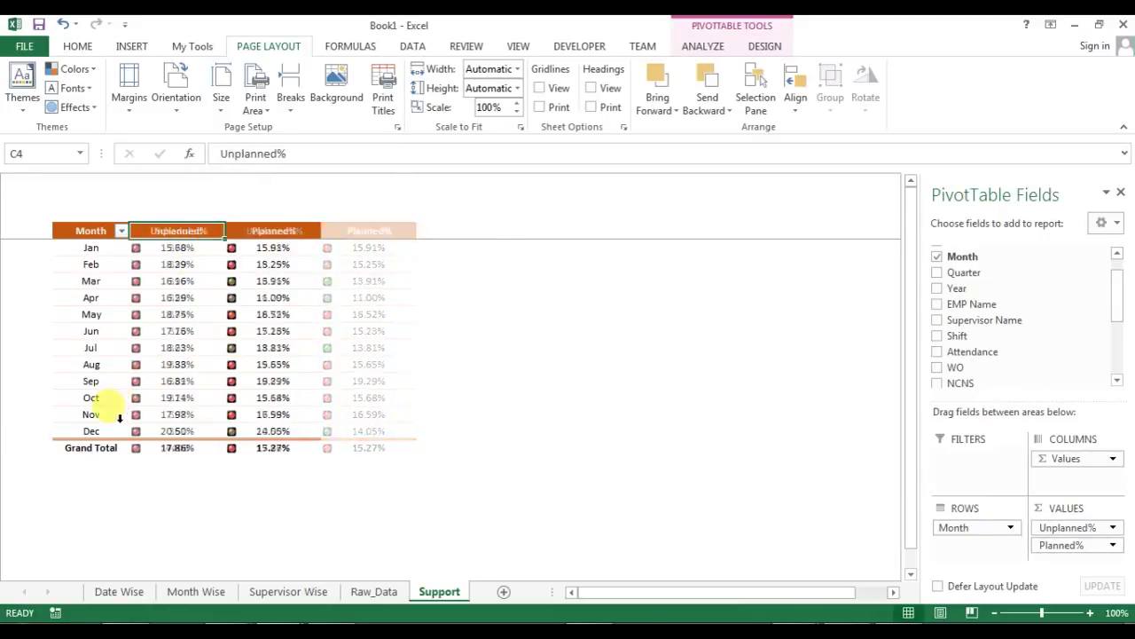
- Remove the Grand Total row from the Support pivot table by turning off grand totals for columns in its options
{"action": "left_click_drag", "start_coordinate": [82, 453], "coordinate": [274, 446]}
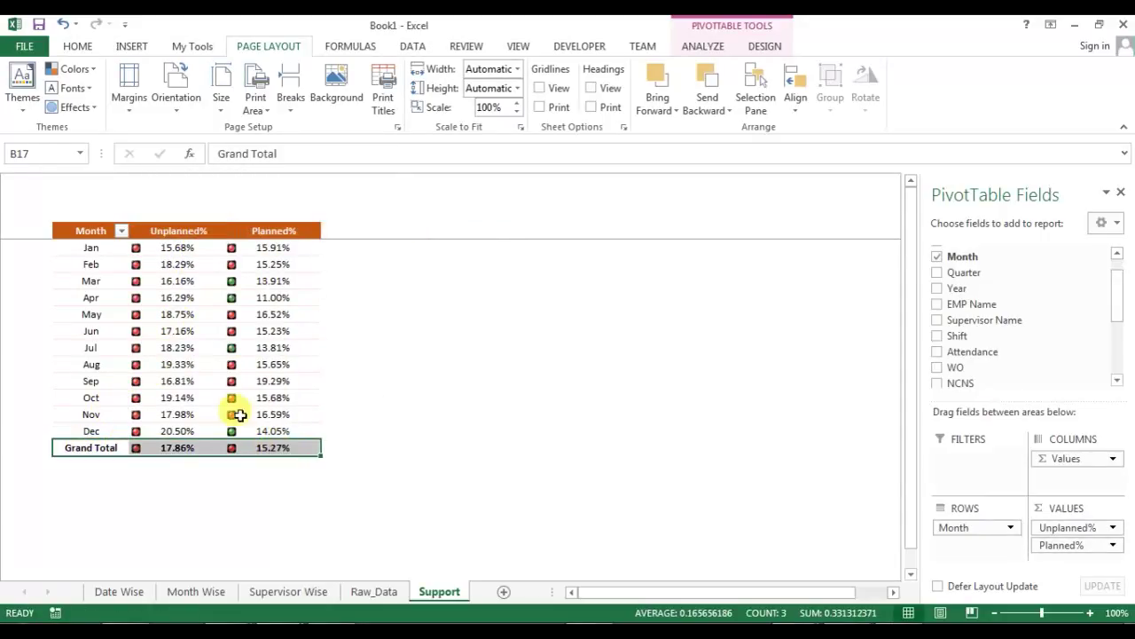
{"action": "right_click", "coordinate": [185, 295]}
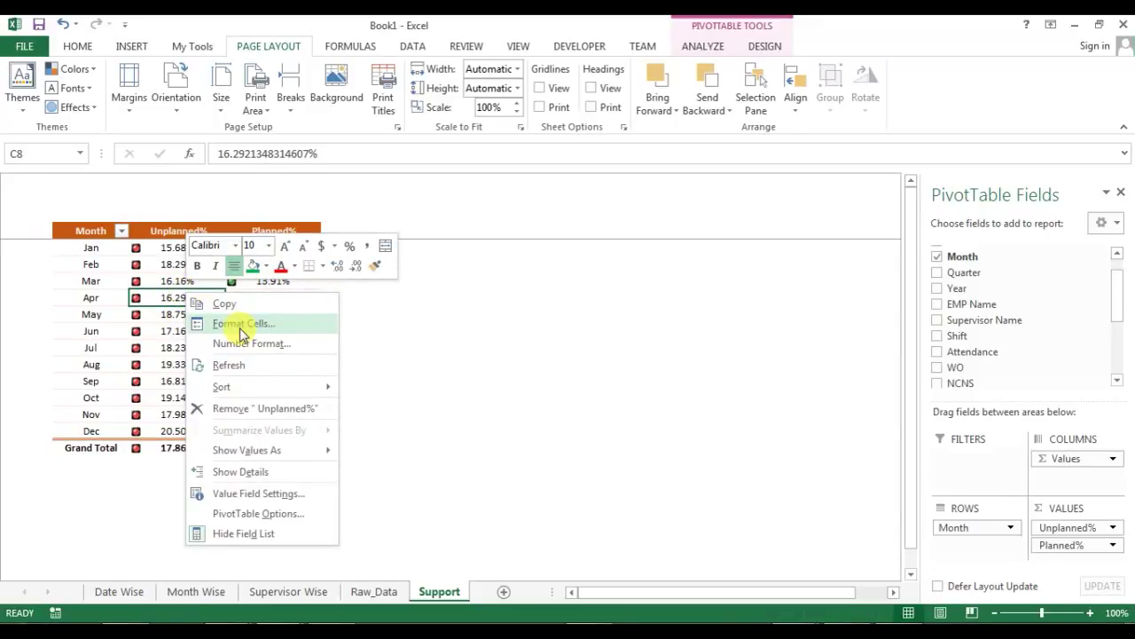
{"action": "left_click", "coordinate": [266, 514]}
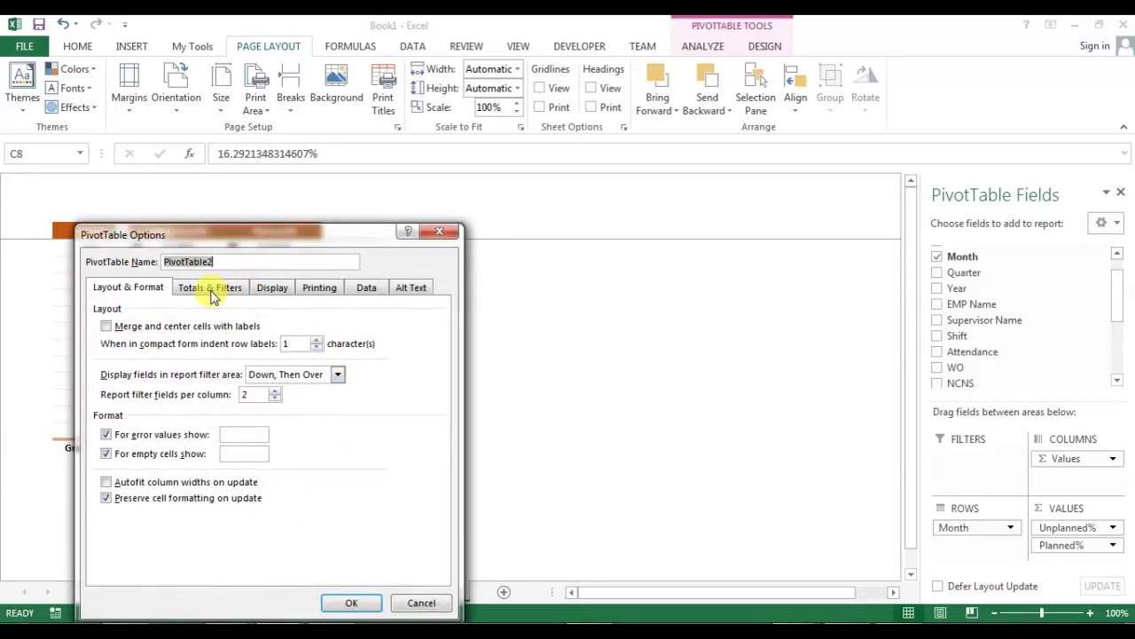
{"action": "left_click", "coordinate": [213, 287]}
{"action": "left_click_drag", "start_coordinate": [249, 234], "coordinate": [538, 148]}
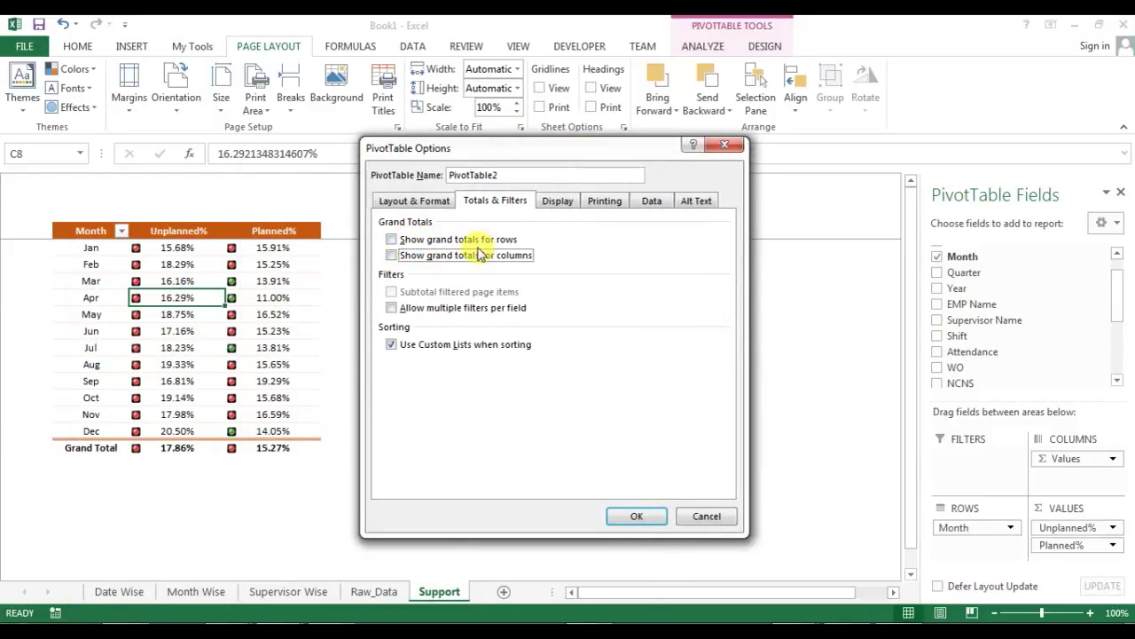
{"action": "left_click", "coordinate": [636, 515]}
{"action": "left_click", "coordinate": [573, 392]}
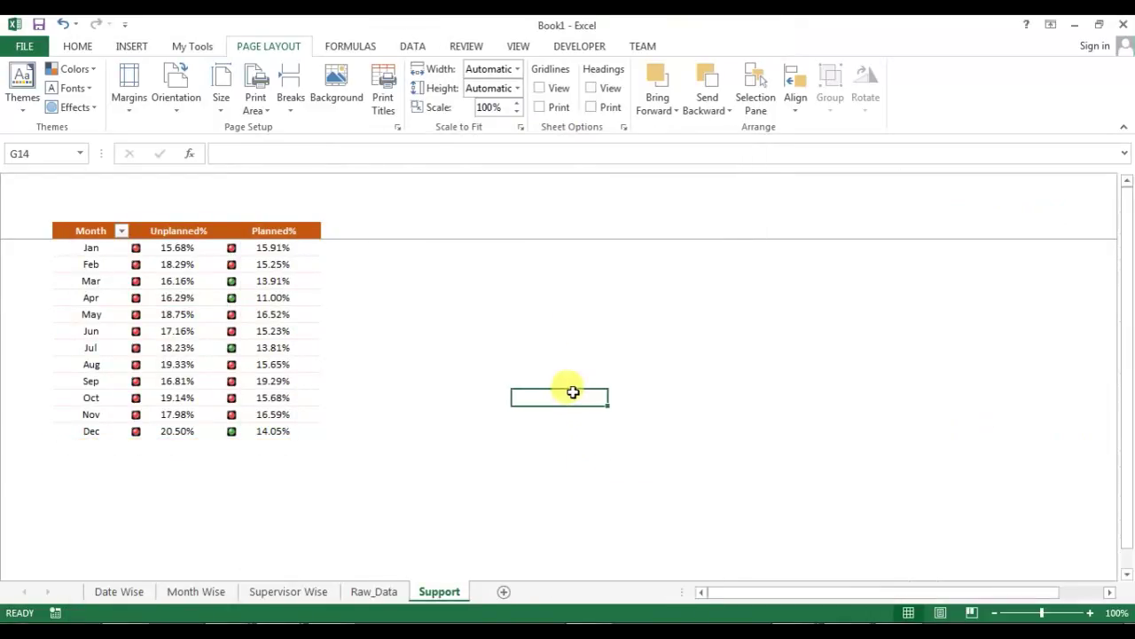
- Insert a 2-D Line with Markers chart from the whole Support pivot table and move it clear of the table
{"action": "left_click", "coordinate": [273, 231]}
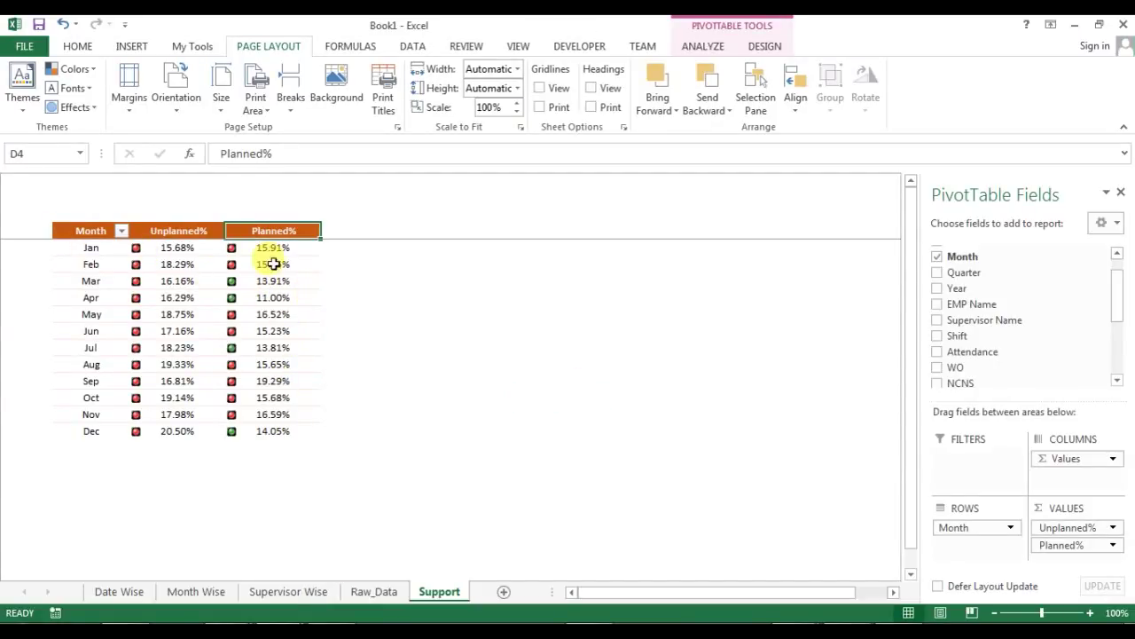
{"action": "key", "text": "ctrl+a"}
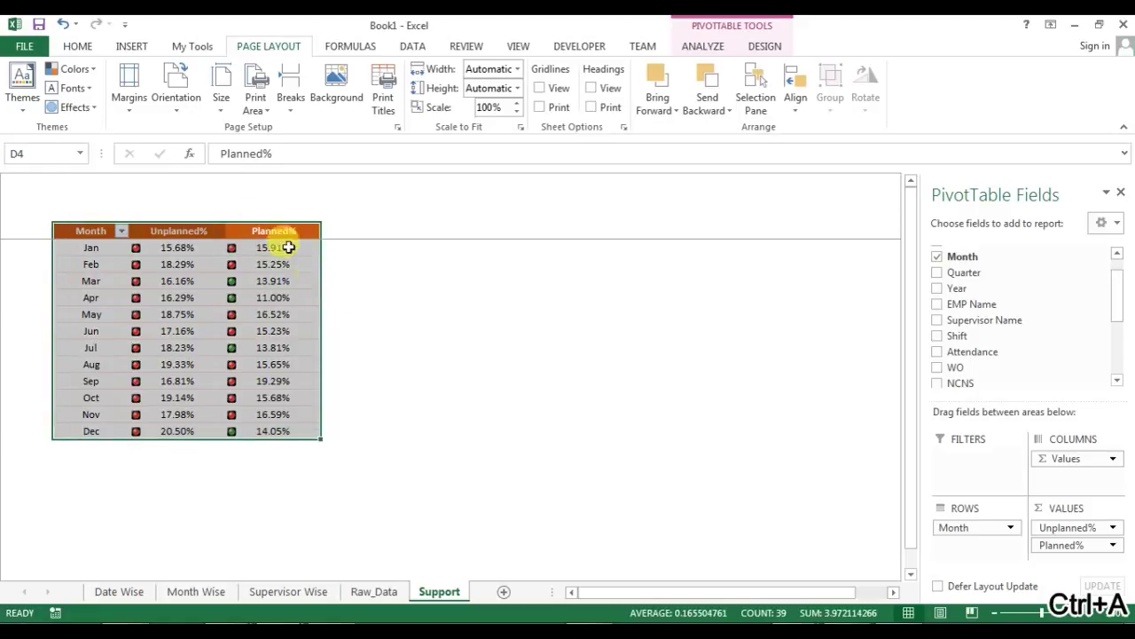
{"action": "left_click", "coordinate": [86, 49]}
{"action": "left_click", "coordinate": [130, 46]}
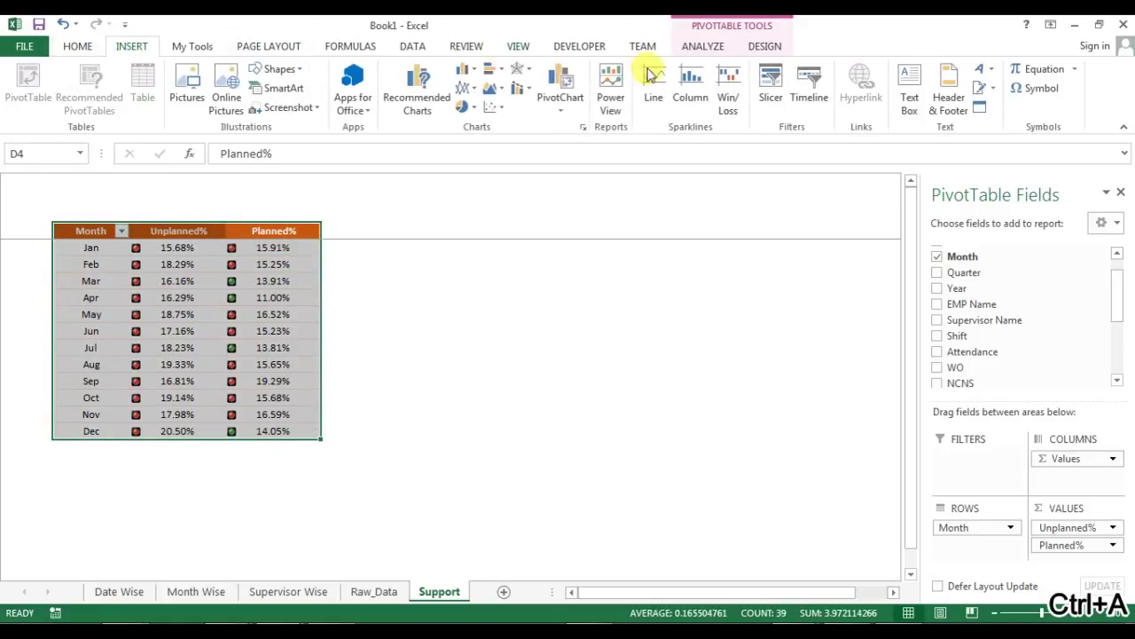
{"action": "left_click", "coordinate": [476, 89]}
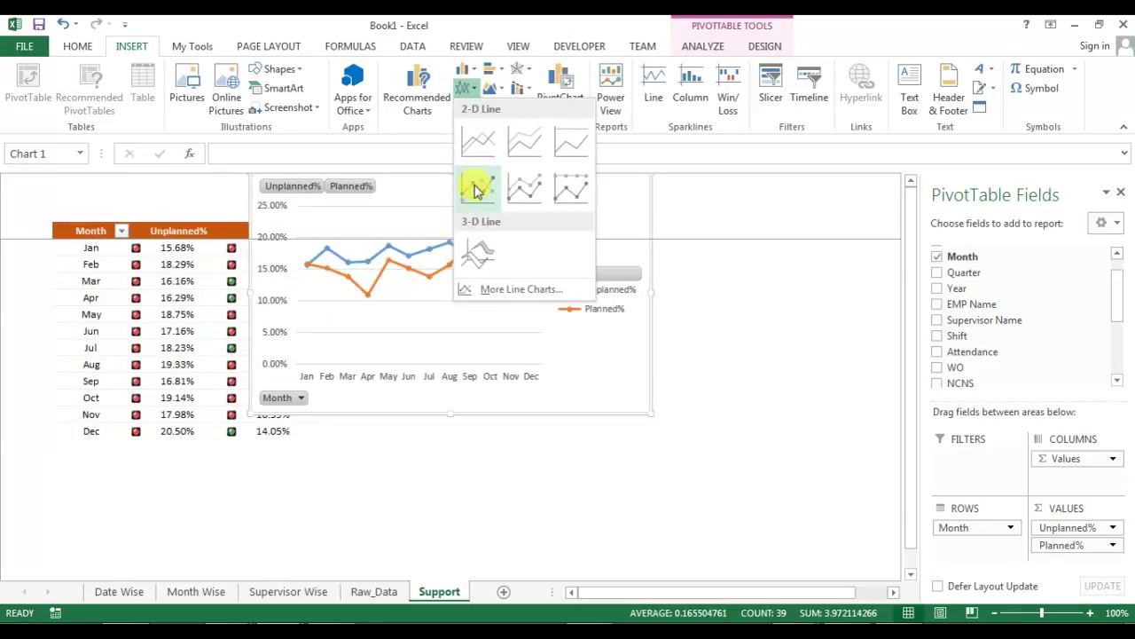
{"action": "left_click", "coordinate": [476, 196]}
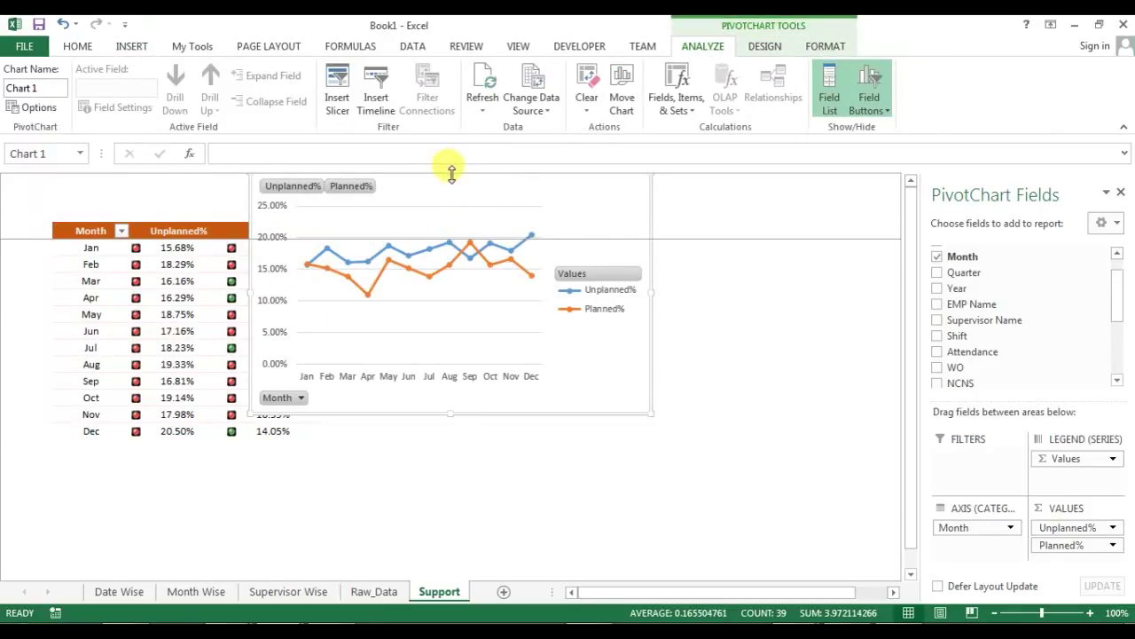
{"action": "left_click_drag", "start_coordinate": [637, 181], "coordinate": [740, 293]}
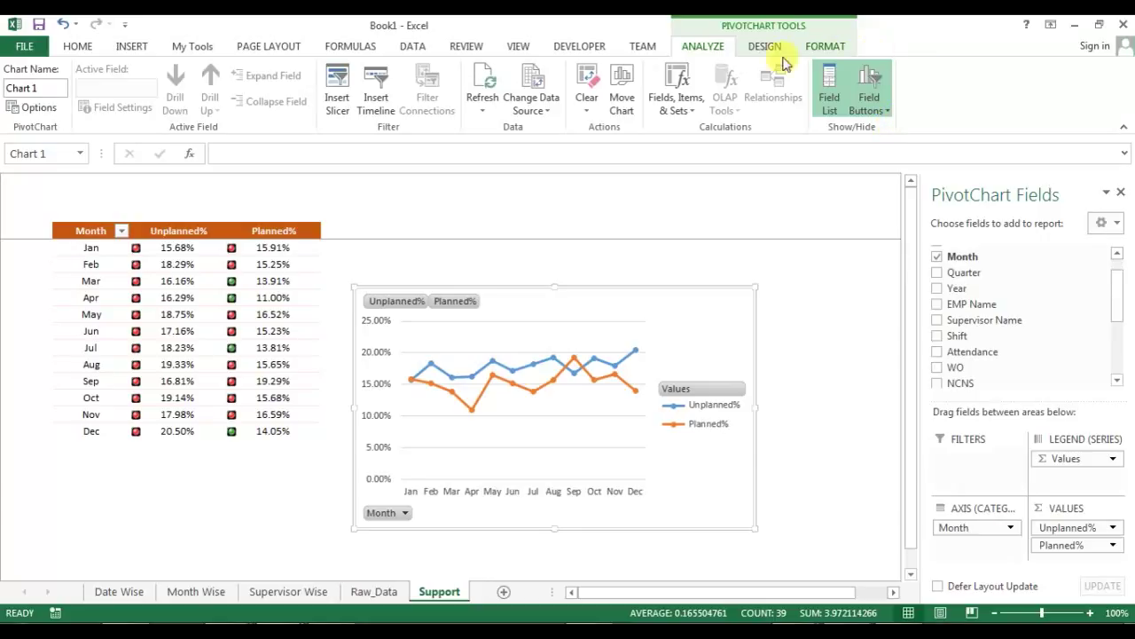
- Hide all field buttons on the Unplanned% and Planned% pivot chart
{"action": "left_click", "coordinate": [706, 287]}
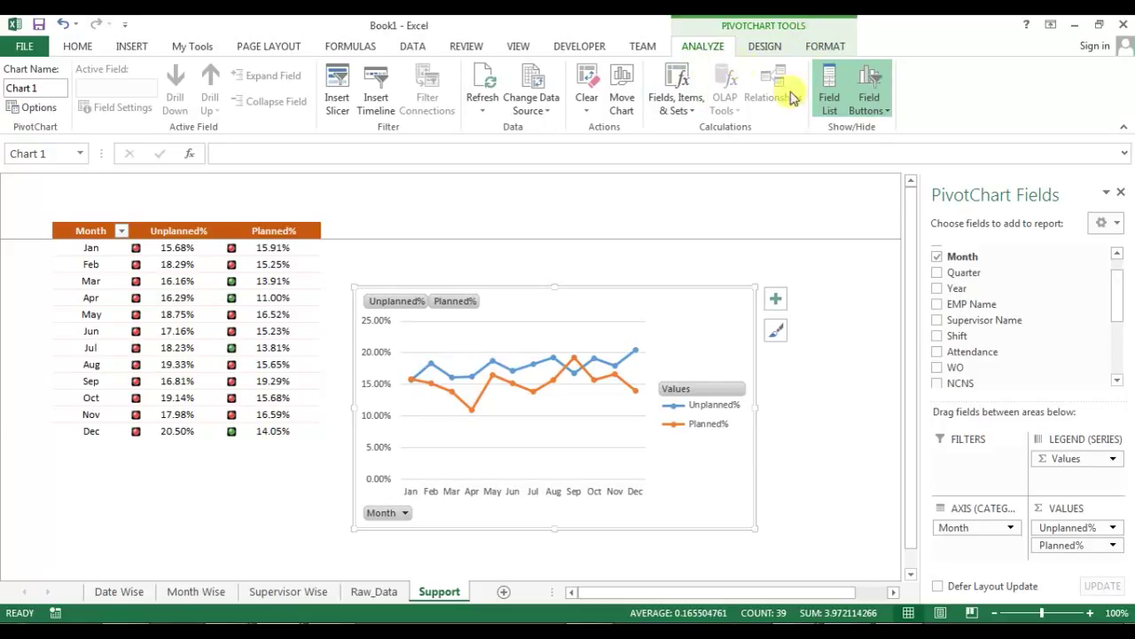
{"action": "left_click", "coordinate": [887, 112]}
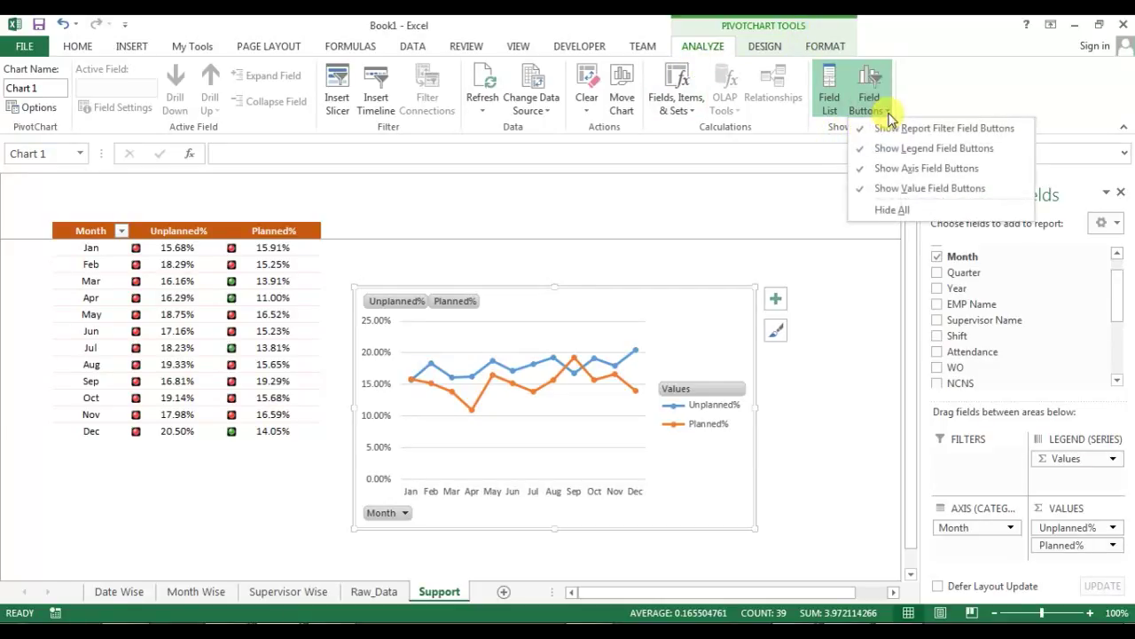
{"action": "left_click", "coordinate": [890, 211]}
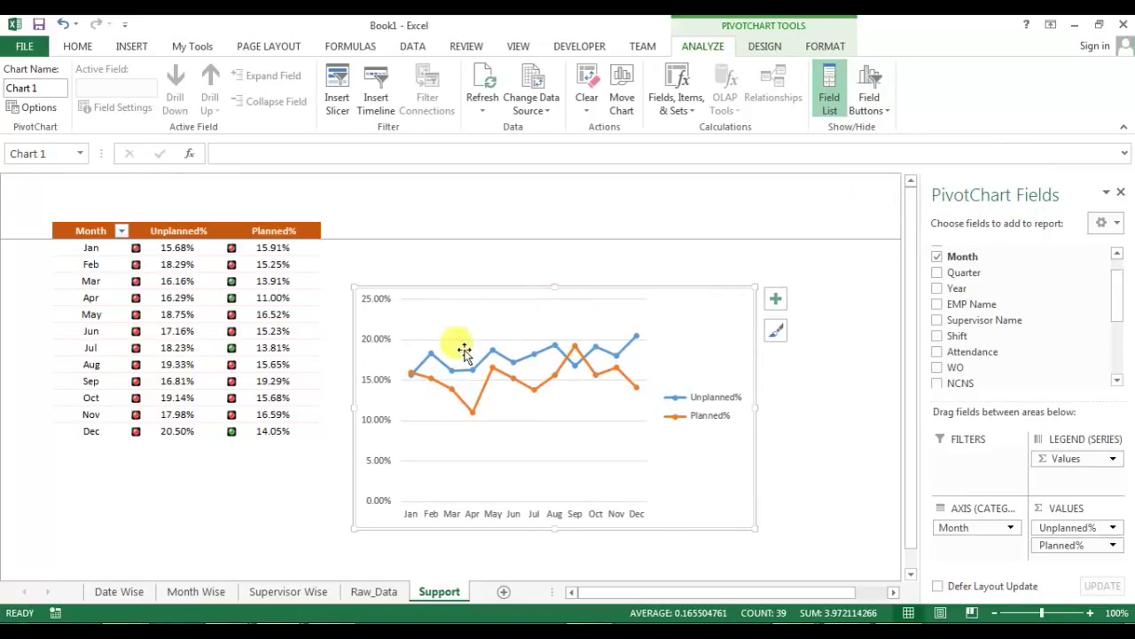
- Set the pivot chart's legend position to Bottom
{"action": "left_click", "coordinate": [722, 406]}
{"action": "double_click", "coordinate": [722, 405]}
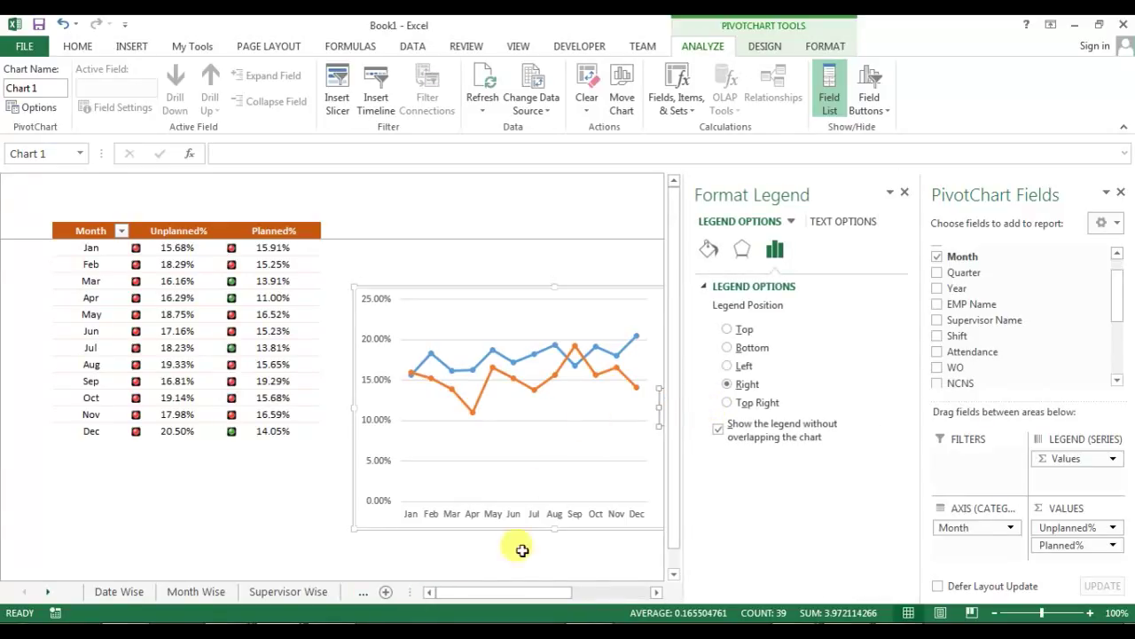
{"action": "left_click_drag", "start_coordinate": [500, 598], "coordinate": [573, 598]}
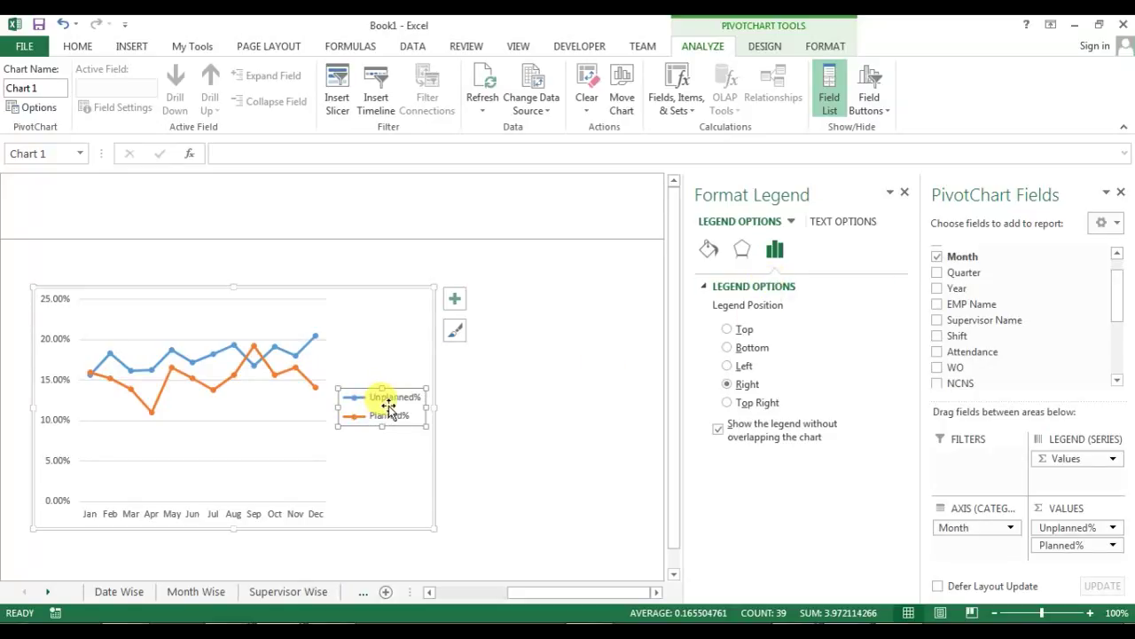
{"action": "right_click", "coordinate": [387, 405]}
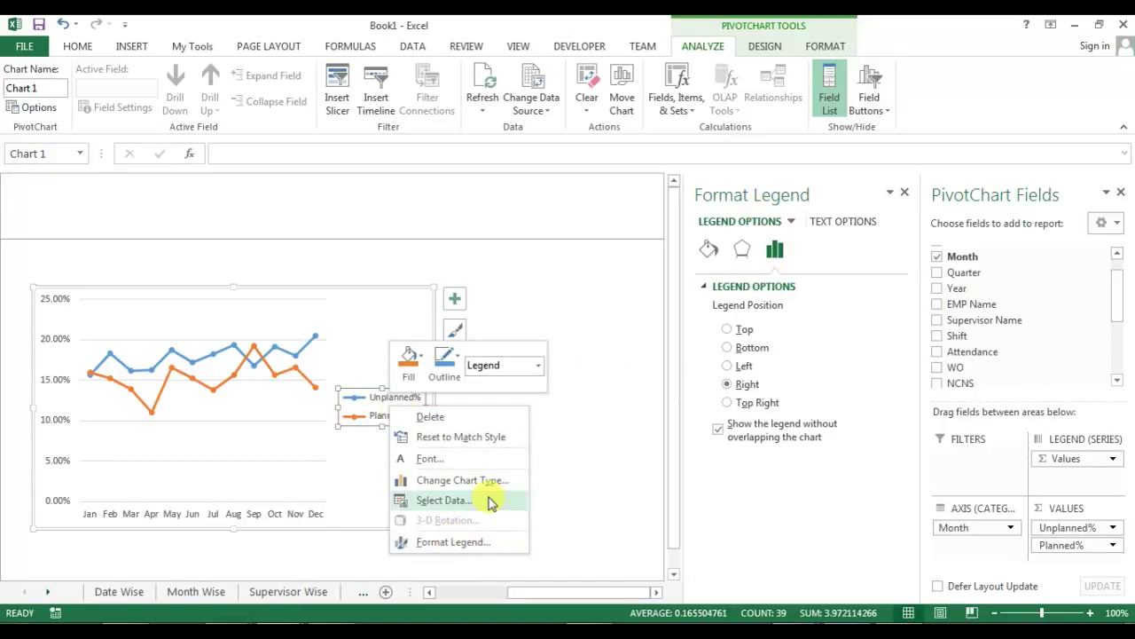
{"action": "left_click", "coordinate": [453, 540]}
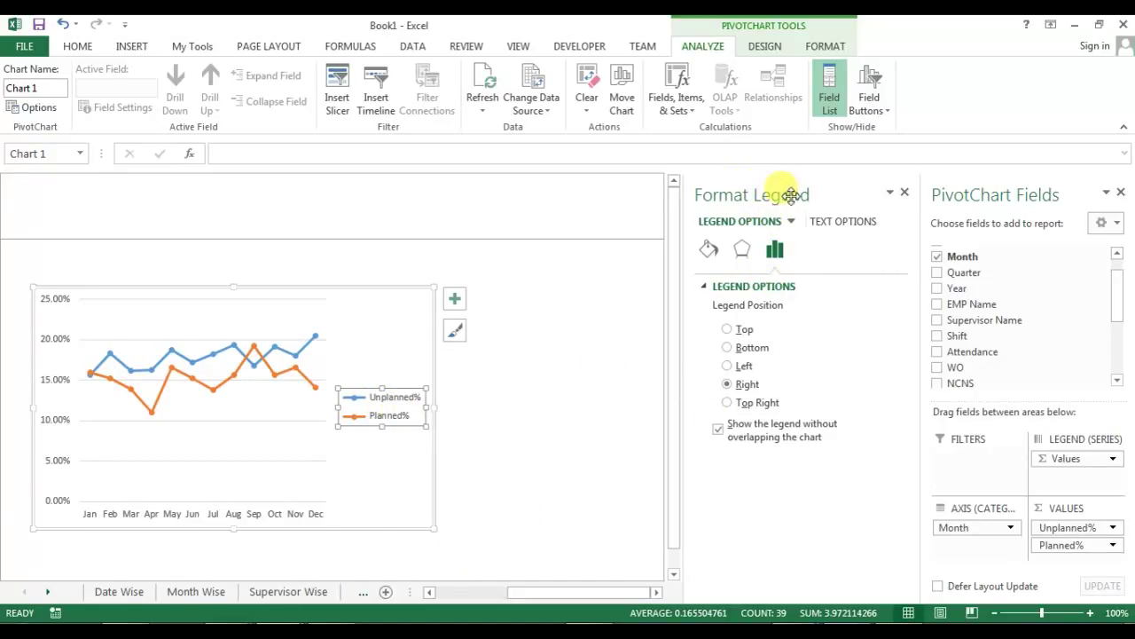
{"action": "left_click", "coordinate": [741, 350]}
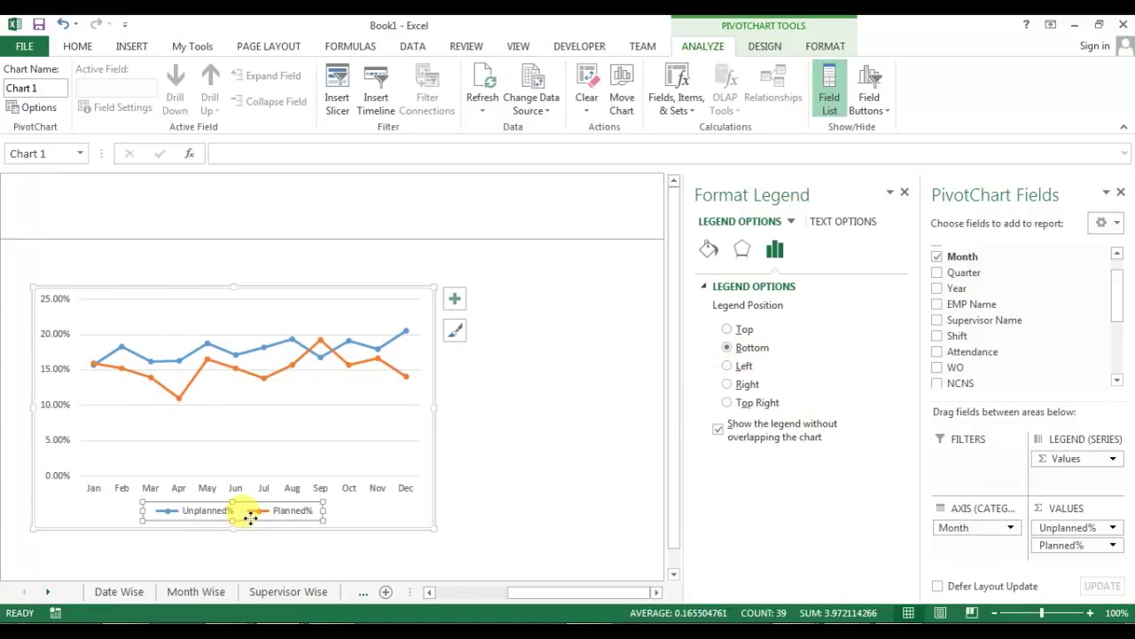
- Close the legend formatting options and move the pivot chart slightly up and farther from the Support pivot table
{"action": "left_click", "coordinate": [904, 196]}
{"action": "left_click_drag", "start_coordinate": [689, 591], "coordinate": [612, 591]}
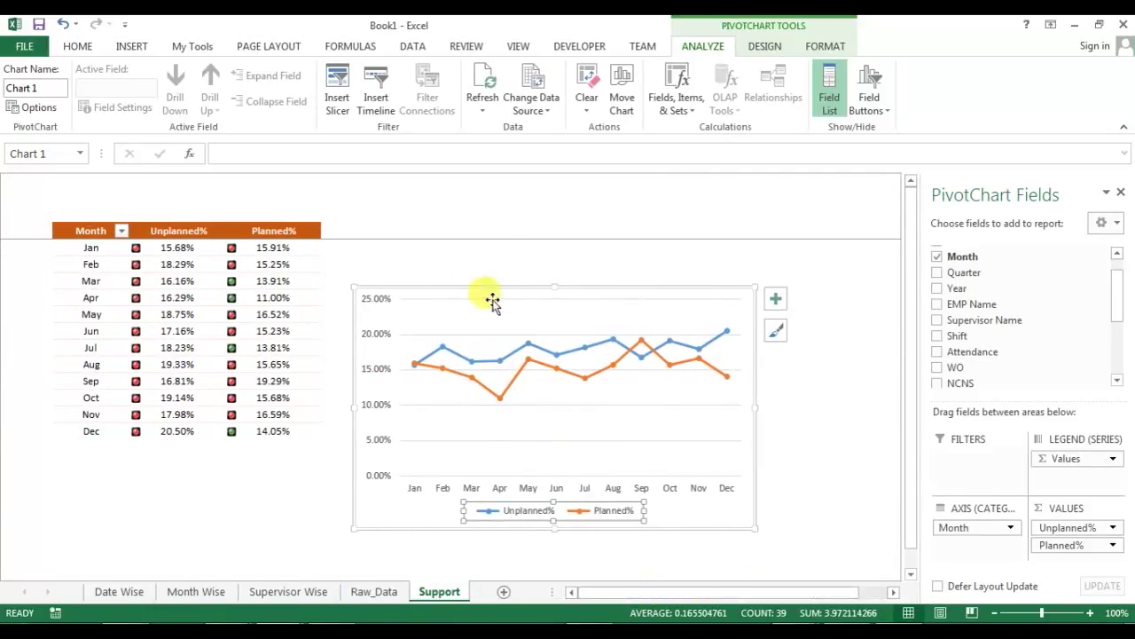
{"action": "left_click", "coordinate": [486, 289]}
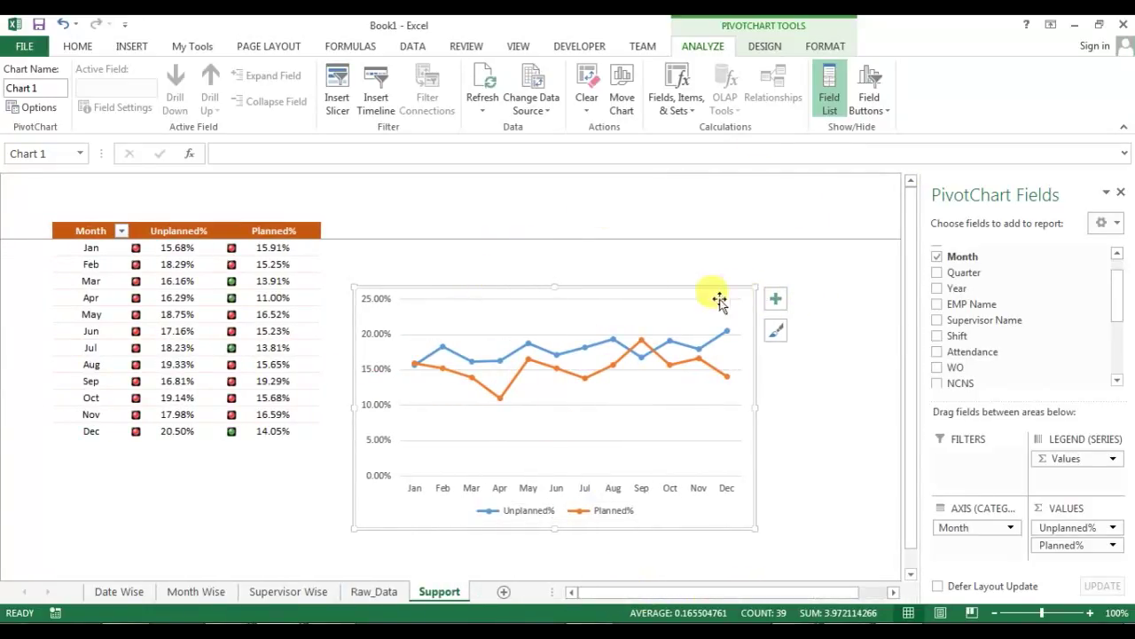
{"action": "left_click_drag", "start_coordinate": [633, 285], "coordinate": [645, 270]}
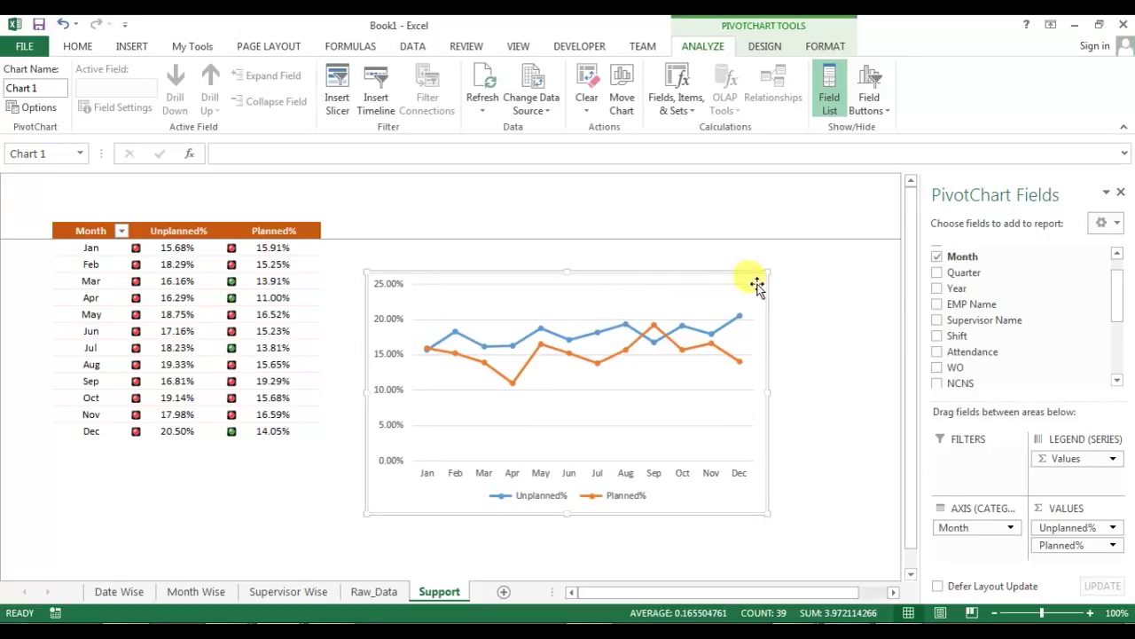
- Add a chart title to the pivot chart reading "Planned % Vs Unplanned %"
{"action": "left_click", "coordinate": [788, 286]}
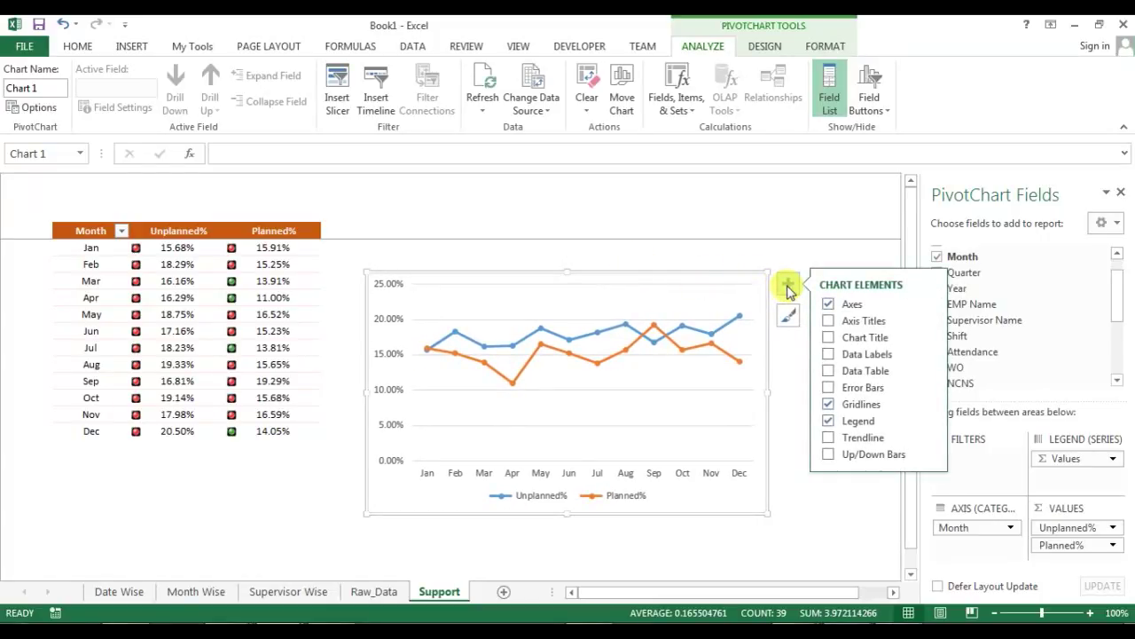
{"action": "left_click", "coordinate": [829, 338]}
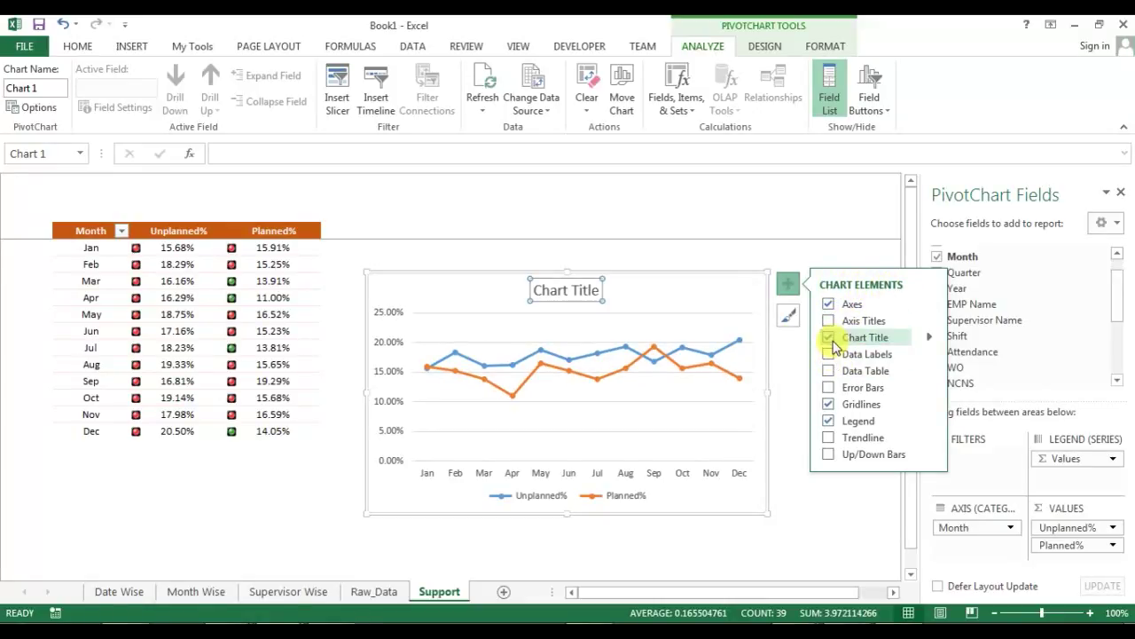
{"action": "left_click", "coordinate": [580, 291]}
{"action": "key", "text": "ctrl+a"}
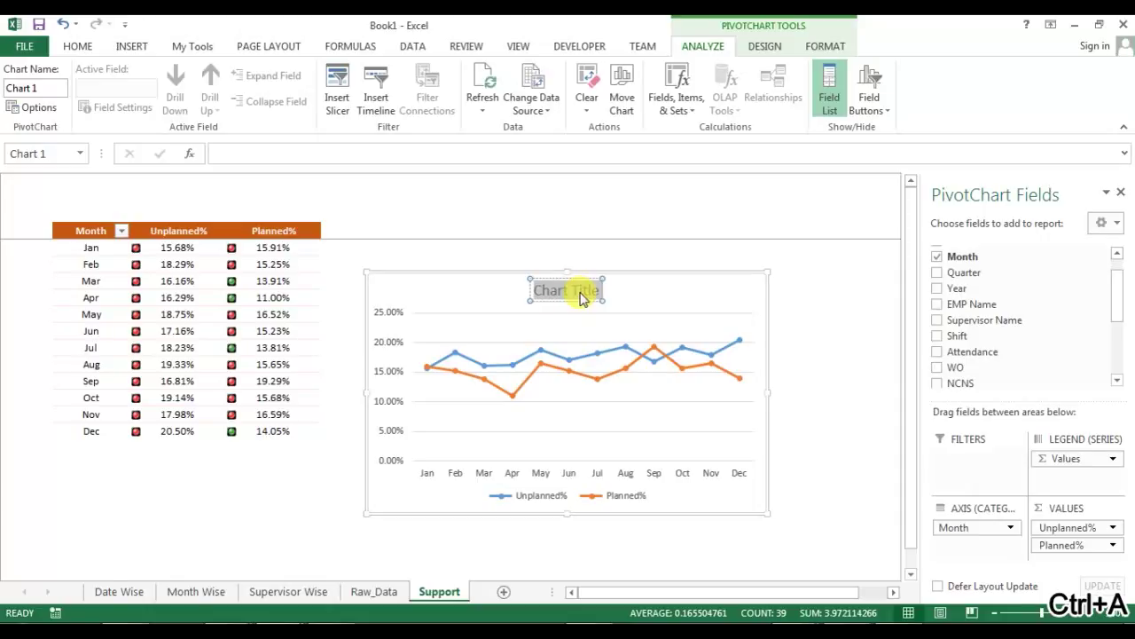
{"action": "type", "text": "Planned % Vs Unpl"}
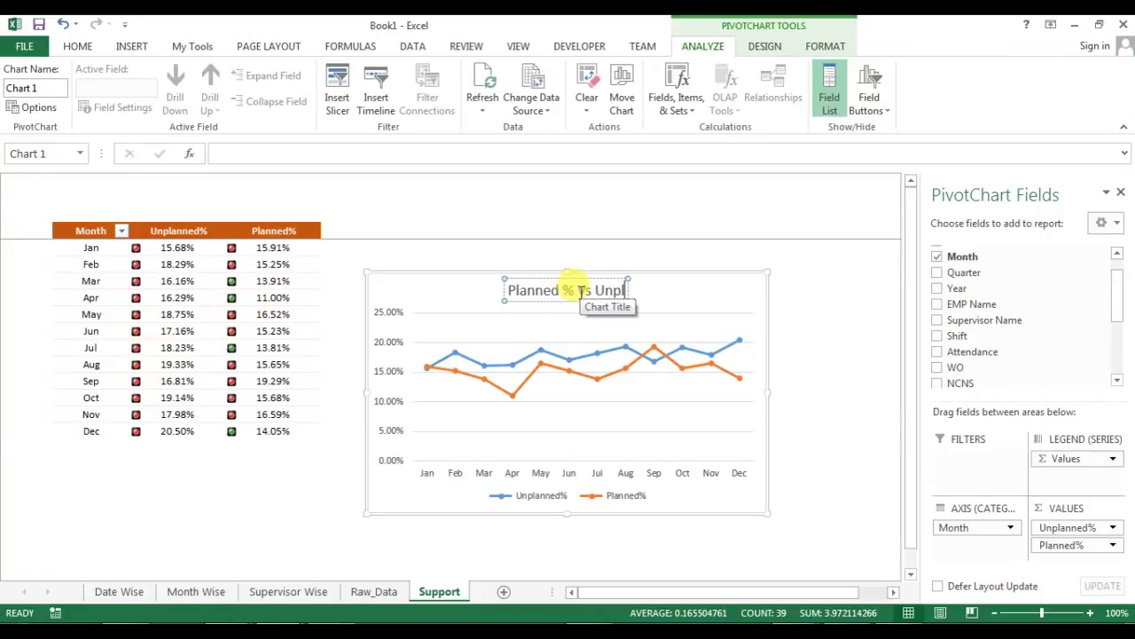
{"action": "type", "text": "anned"}
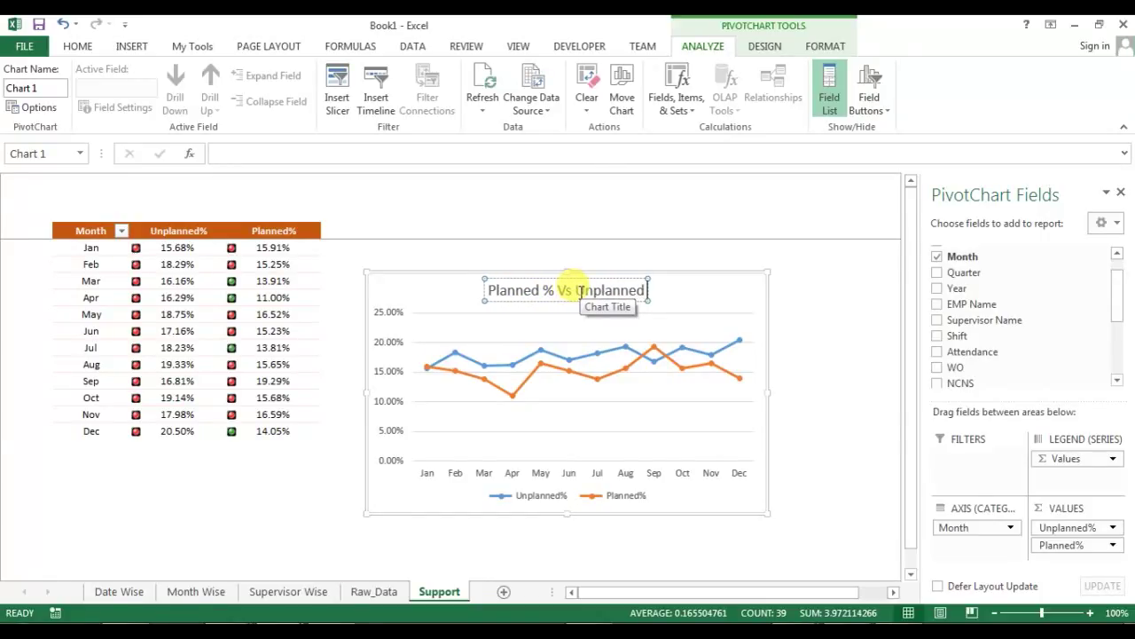
{"action": "type", "text": " %"}
{"action": "left_click", "coordinate": [750, 271]}
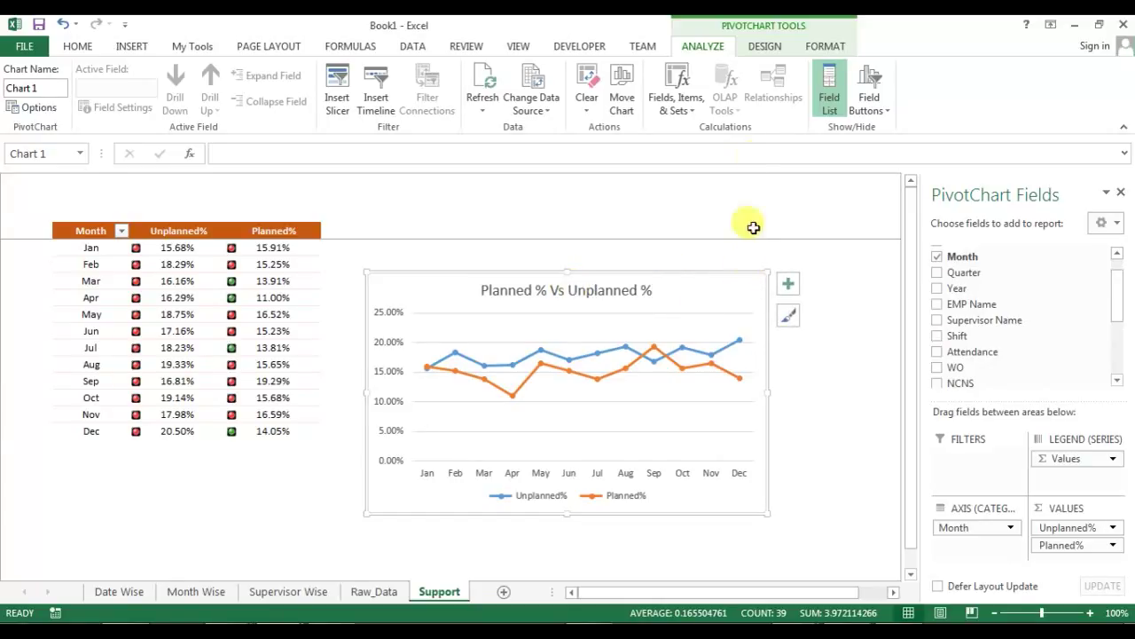
- Apply the dark grey chart style with glowing lines and vertical gridlines to the pivot chart
{"action": "left_click", "coordinate": [775, 49]}
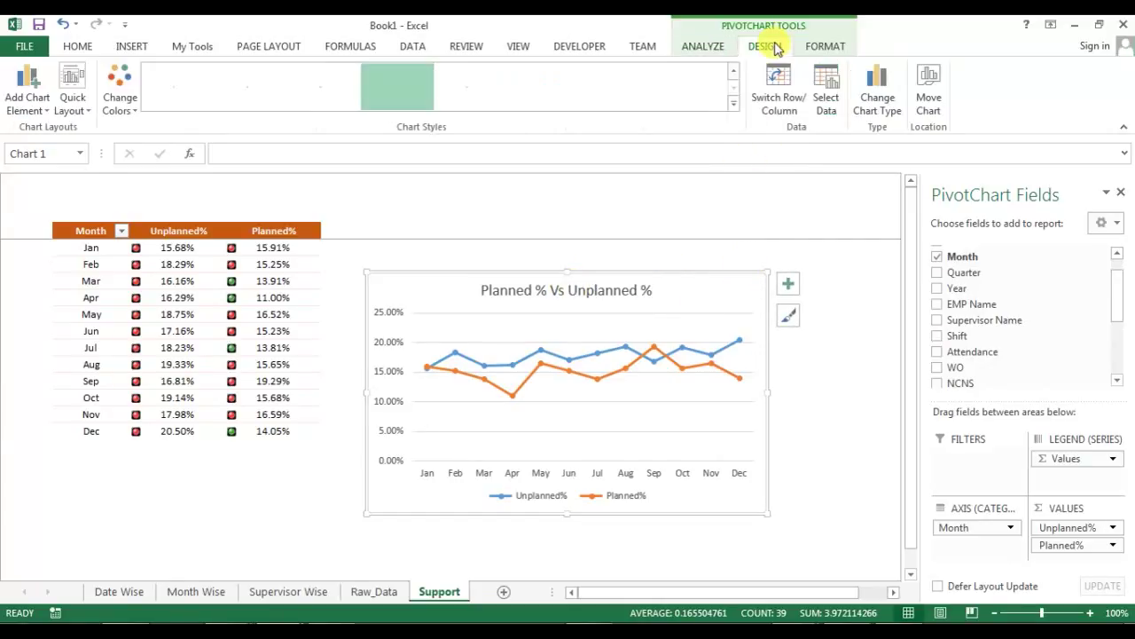
{"action": "left_click", "coordinate": [732, 108]}
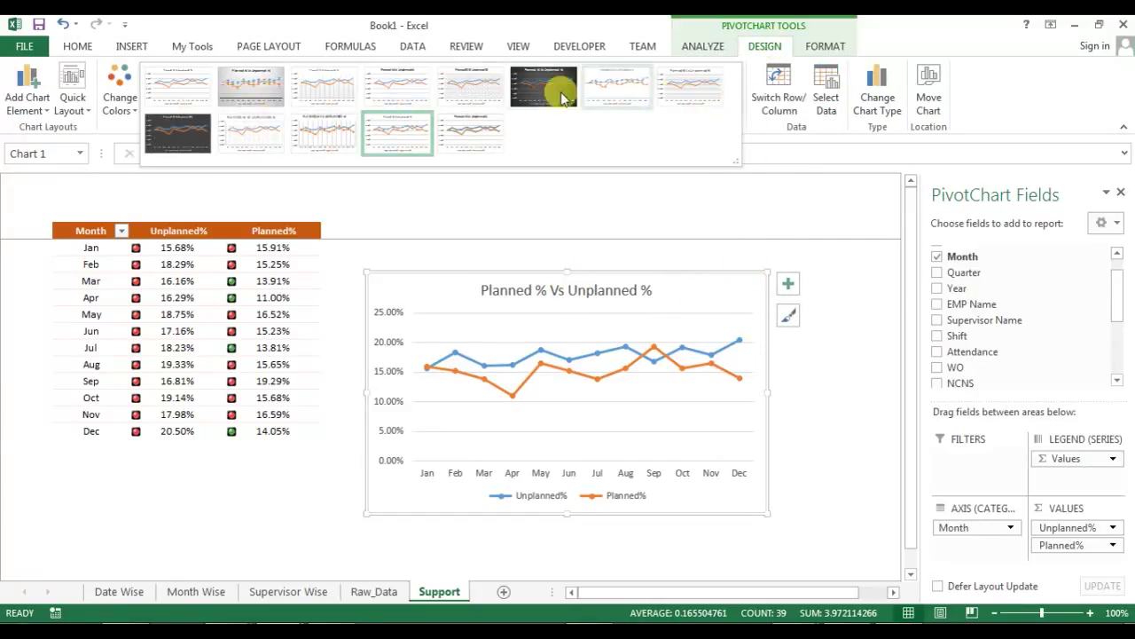
{"action": "left_click", "coordinate": [192, 145]}
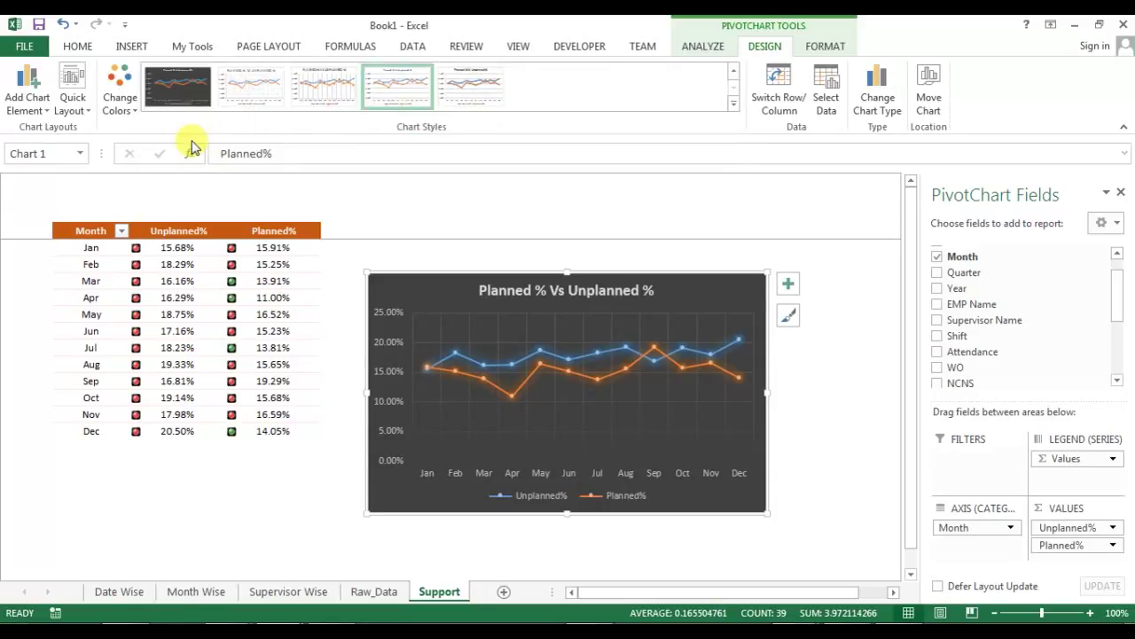
{"action": "left_click", "coordinate": [770, 292]}
{"action": "left_click", "coordinate": [756, 287]}
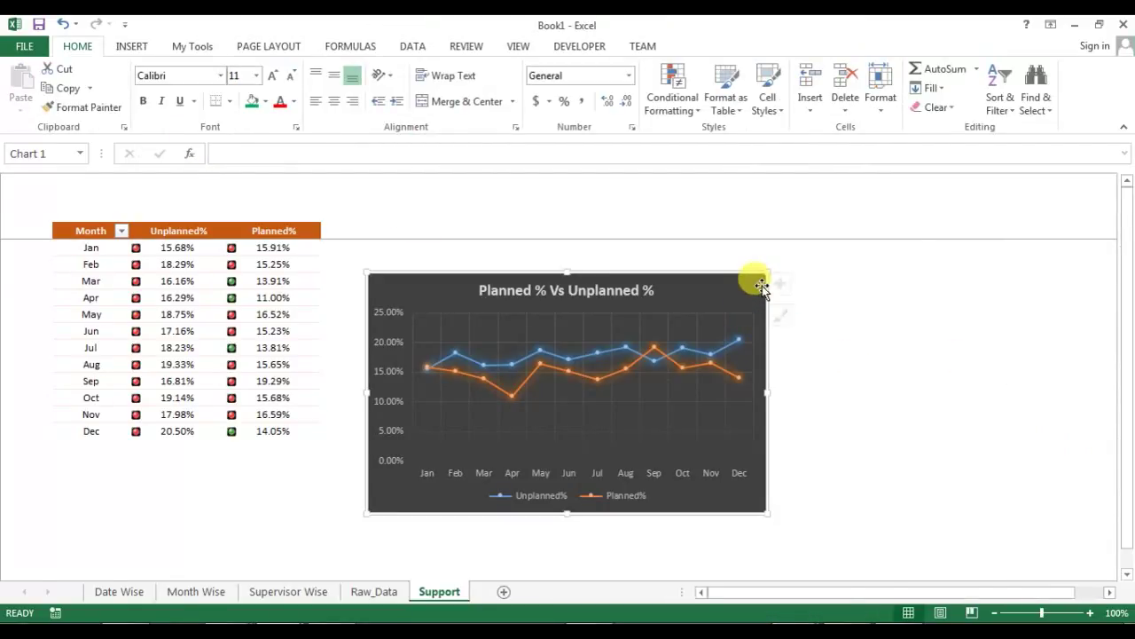
{"action": "left_click", "coordinate": [787, 284]}
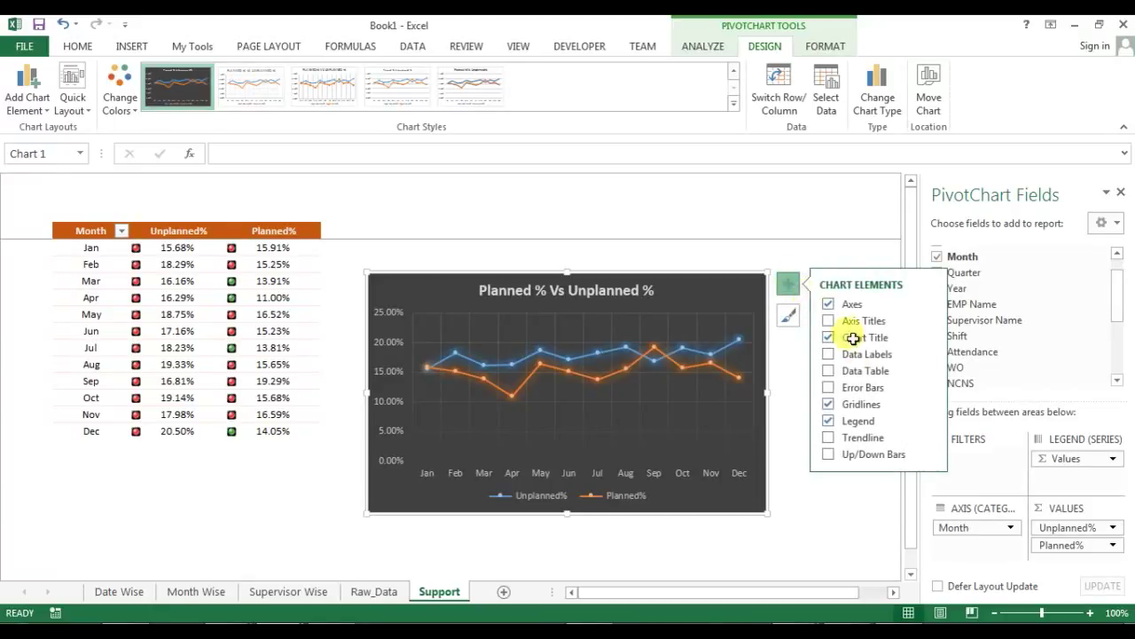
{"action": "left_click", "coordinate": [707, 244]}
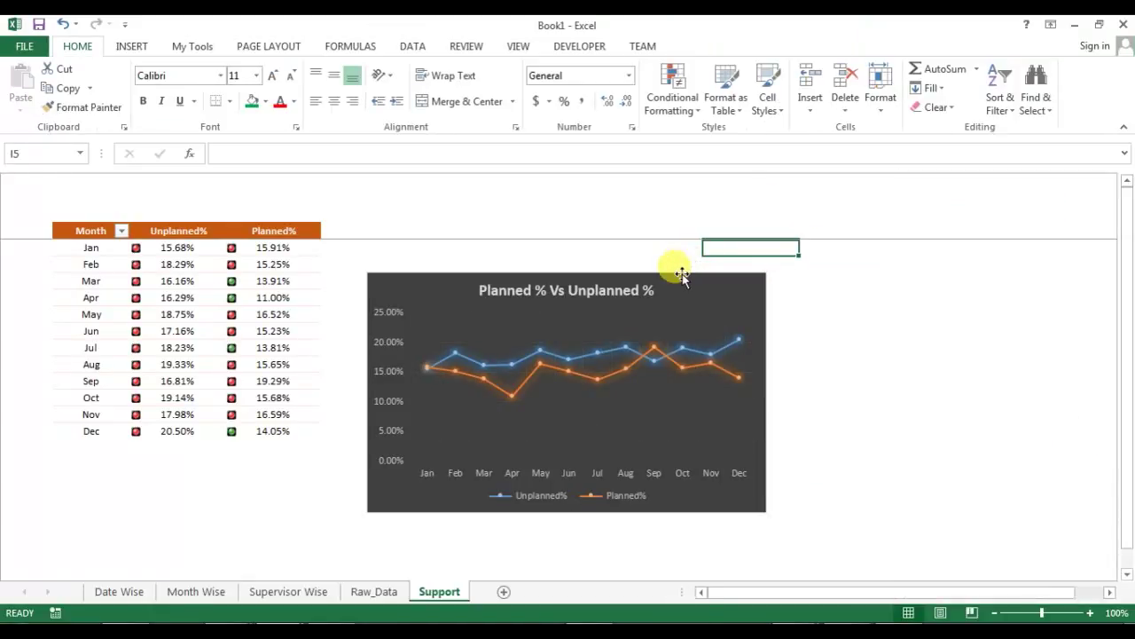
{"action": "left_click", "coordinate": [373, 375]}
- Insert a new worksheet before Date Wise and name it Summary
{"action": "left_click", "coordinate": [138, 593]}
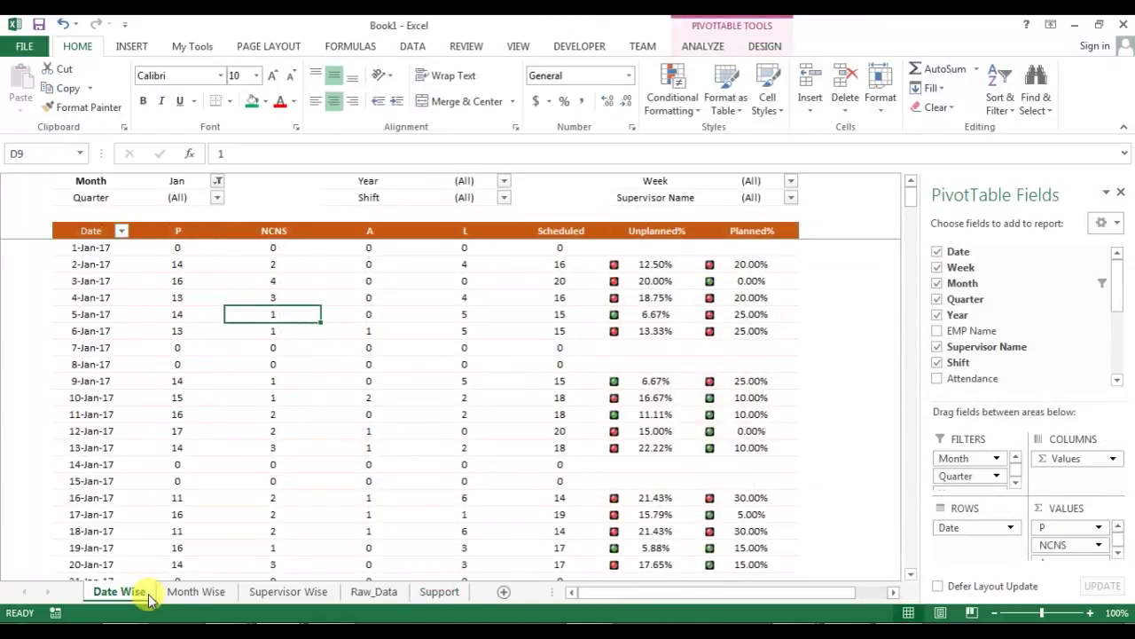
{"action": "key", "text": "shift+F11"}
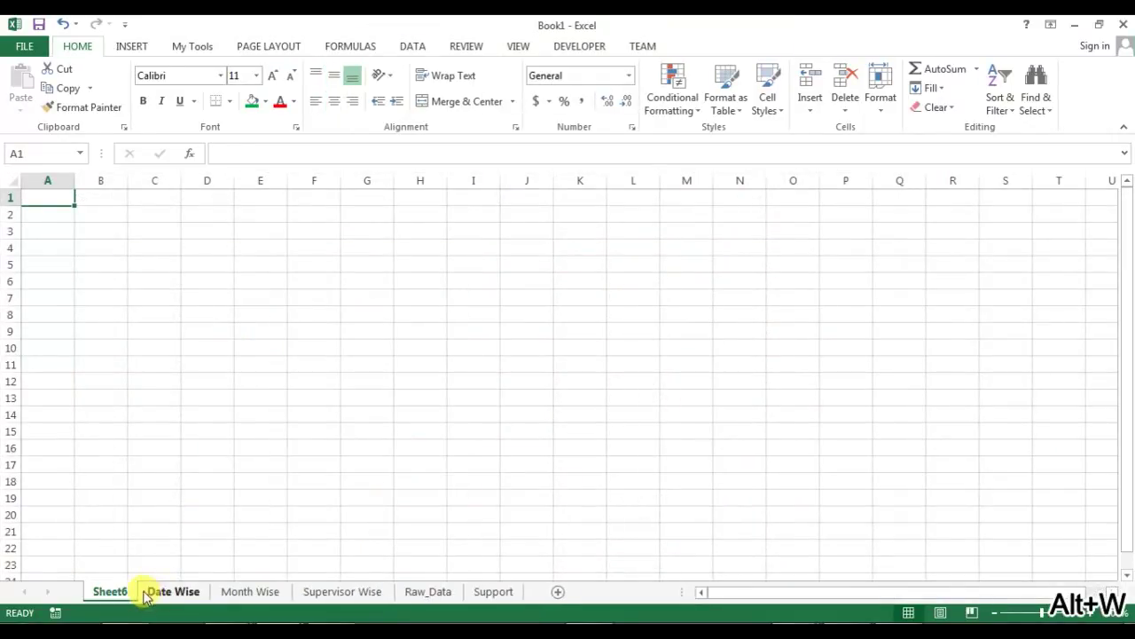
{"action": "double_click", "coordinate": [110, 592]}
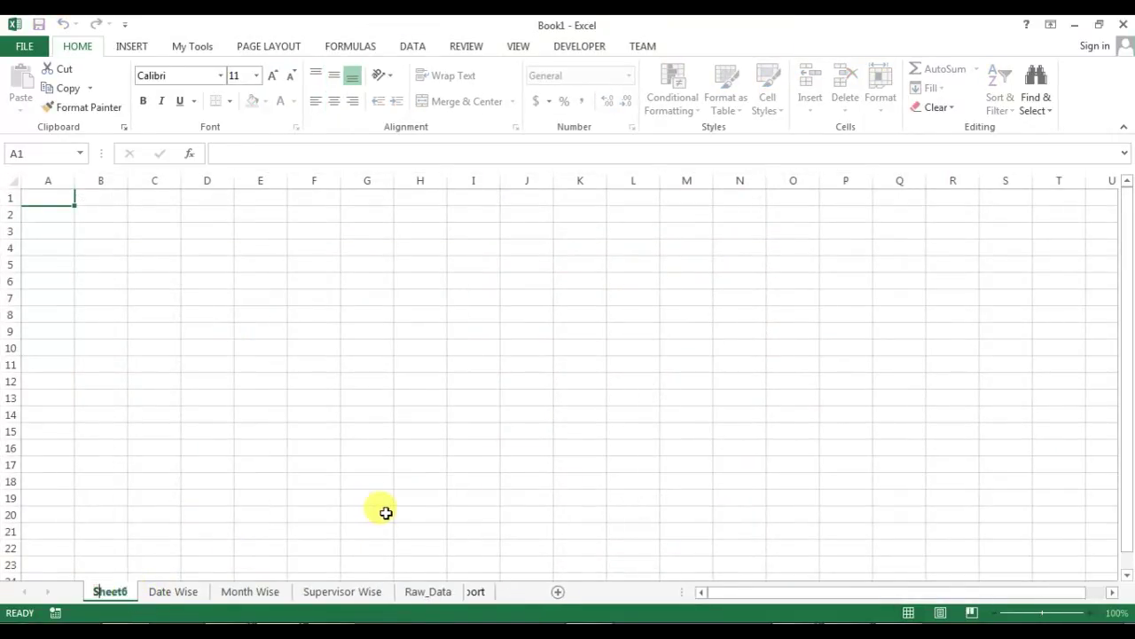
{"action": "type", "text": "Summary"}
{"action": "key", "text": "Return"}
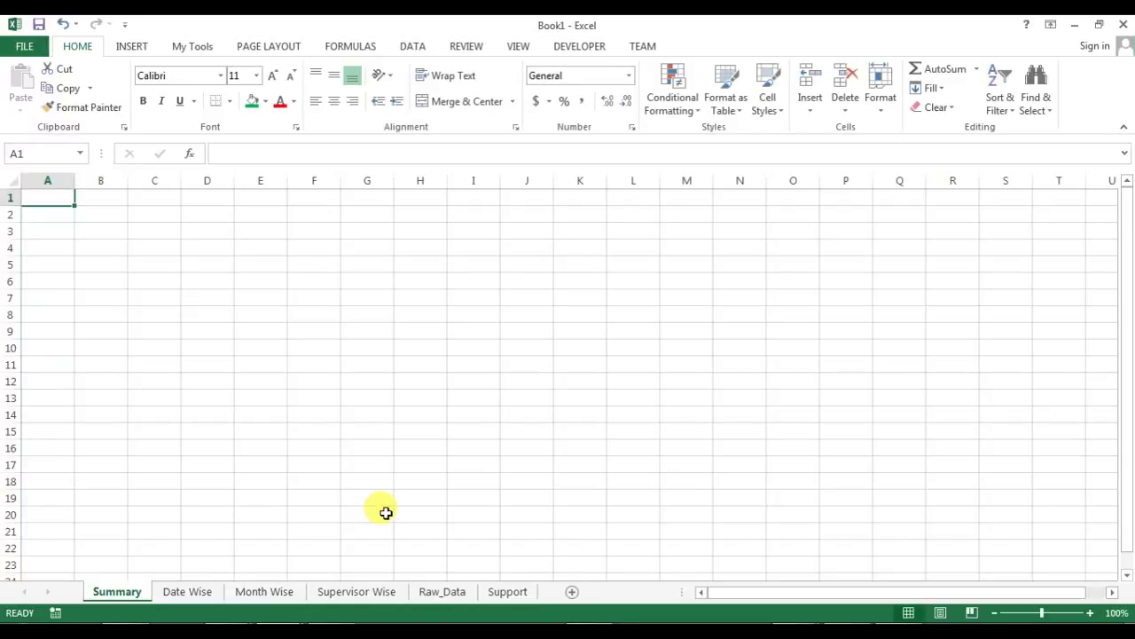
- Cut the Planned % Vs Unplanned % chart from the Support sheet and paste it into the Summary sheet at cell F10
{"action": "left_click", "coordinate": [168, 593]}
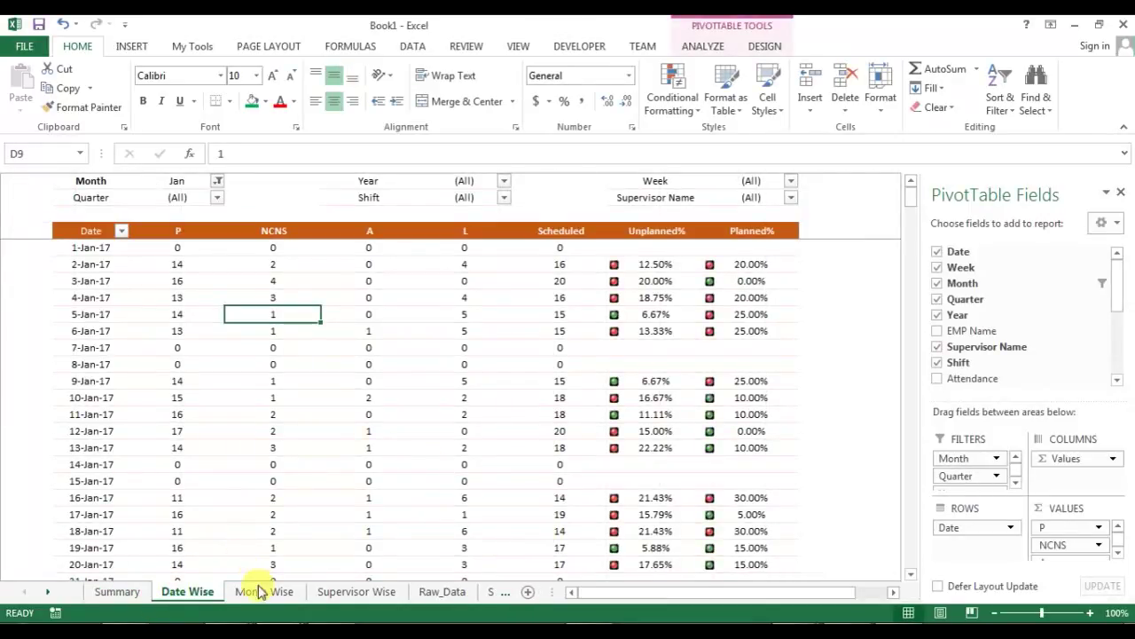
{"action": "left_click", "coordinate": [364, 591]}
{"action": "left_click", "coordinate": [507, 592]}
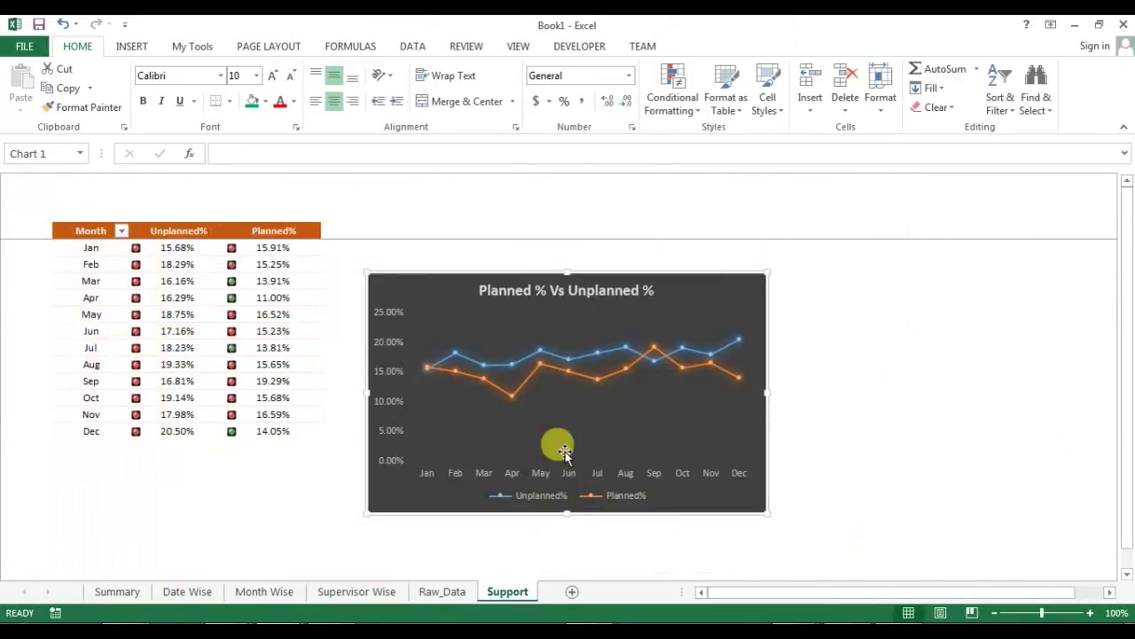
{"action": "left_click", "coordinate": [499, 275]}
{"action": "key", "text": "ctrl+x"}
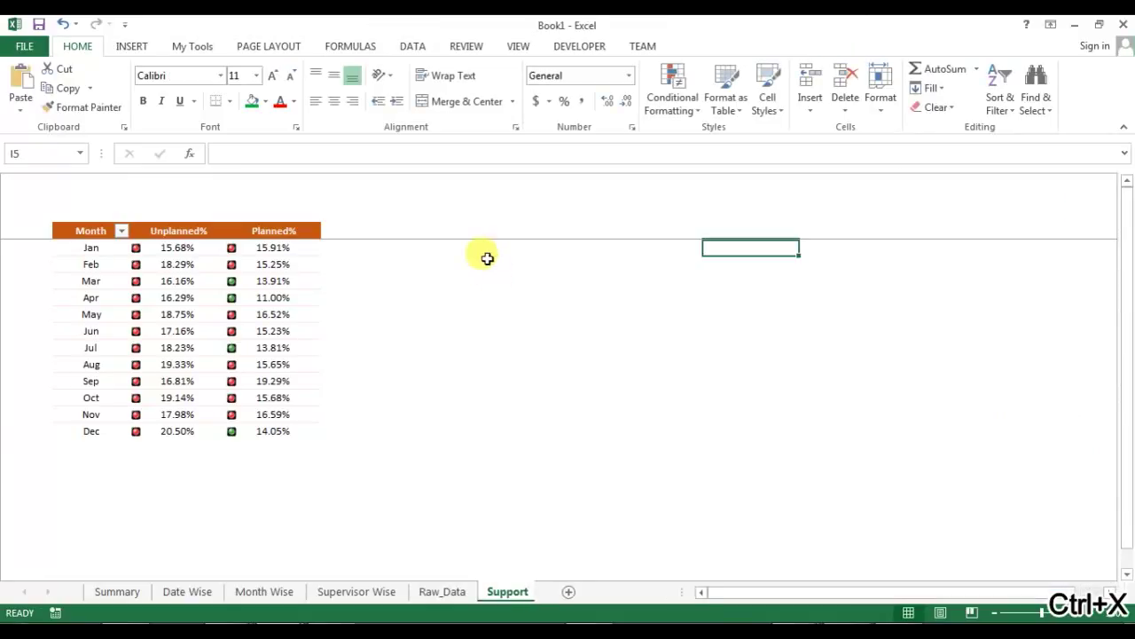
{"action": "left_click", "coordinate": [114, 592]}
{"action": "left_click", "coordinate": [337, 345]}
{"action": "key", "text": "ctrl+v"}
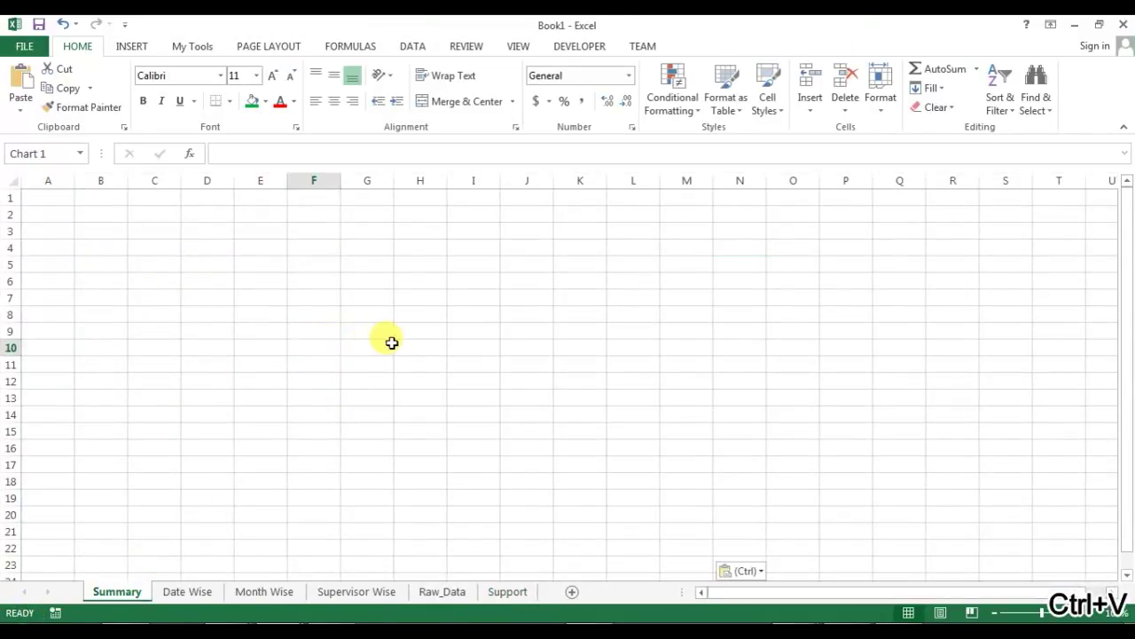
- Move the chart on the Summary sheet so it starts at about E7, and close the PivotChart field list
{"action": "left_click_drag", "start_coordinate": [432, 341], "coordinate": [407, 303]}
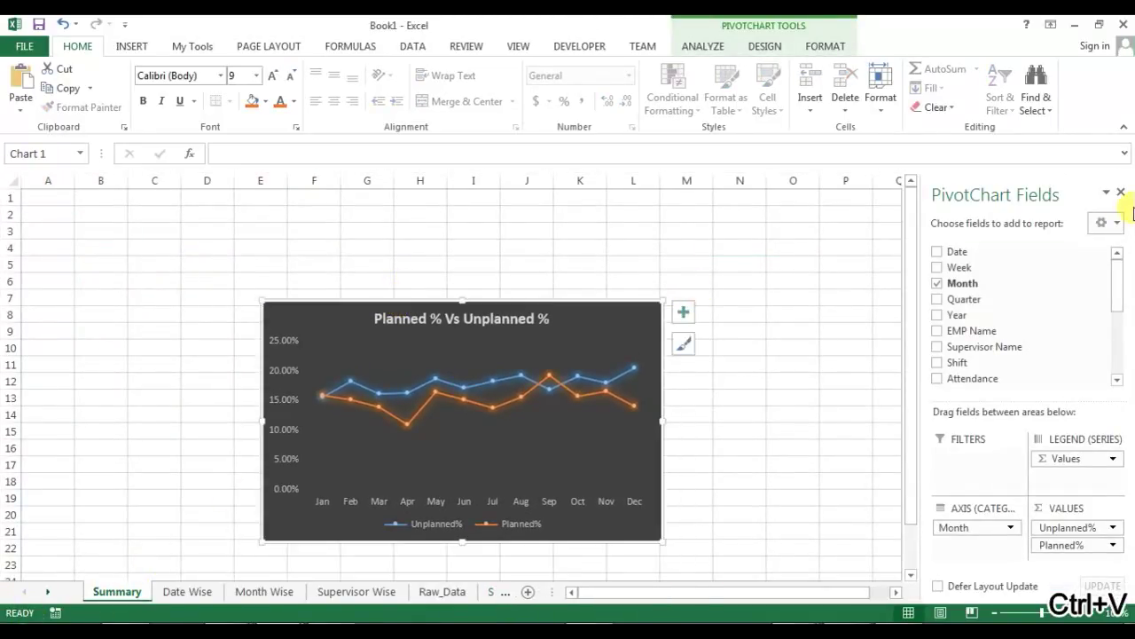
{"action": "left_click", "coordinate": [1121, 193]}
{"action": "left_click", "coordinate": [790, 264]}
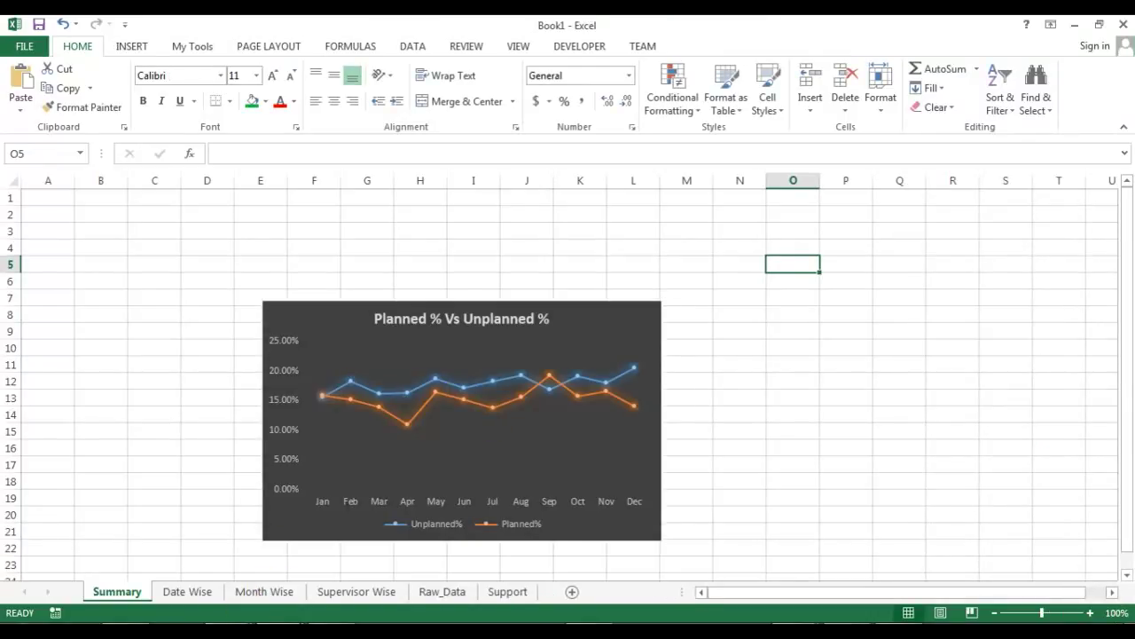
- Switch to the finished Absenteeism Report workbook and examine the layout of its Index and Summary sheets
{"action": "mouse_move", "coordinate": [278, 618]}
{"action": "left_click", "coordinate": [184, 550]}
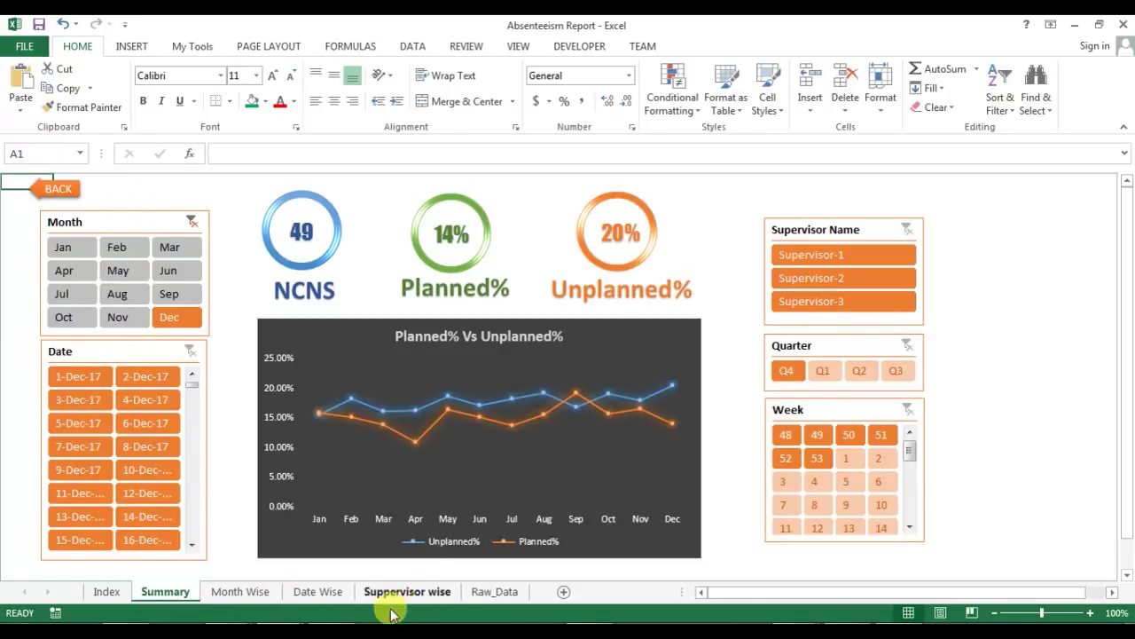
{"action": "left_click", "coordinate": [107, 591]}
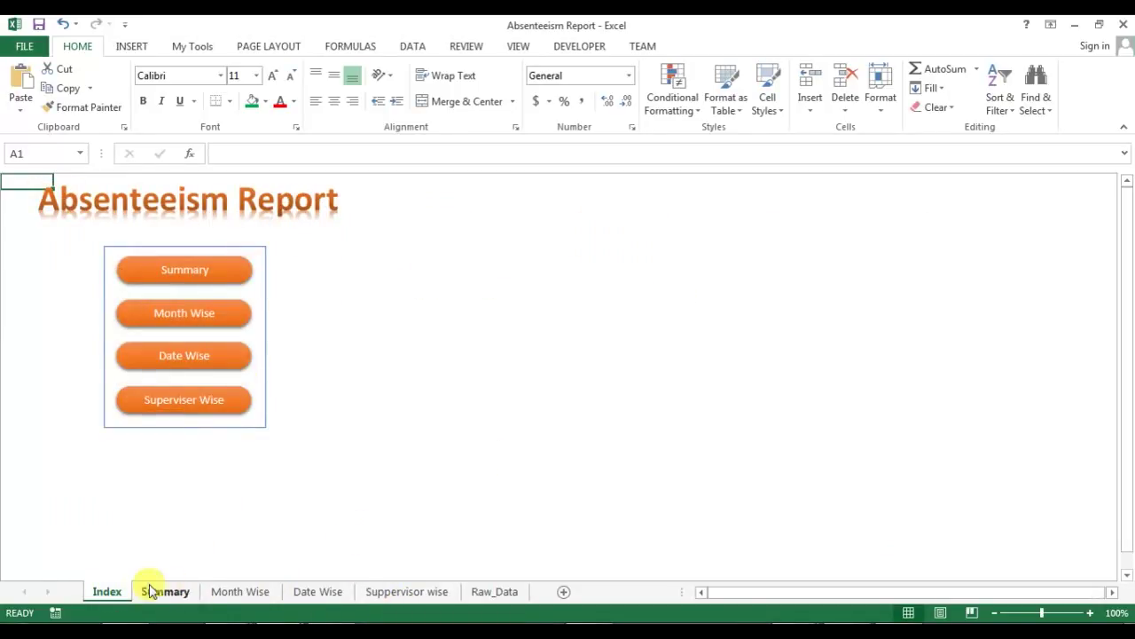
{"action": "left_click", "coordinate": [149, 592]}
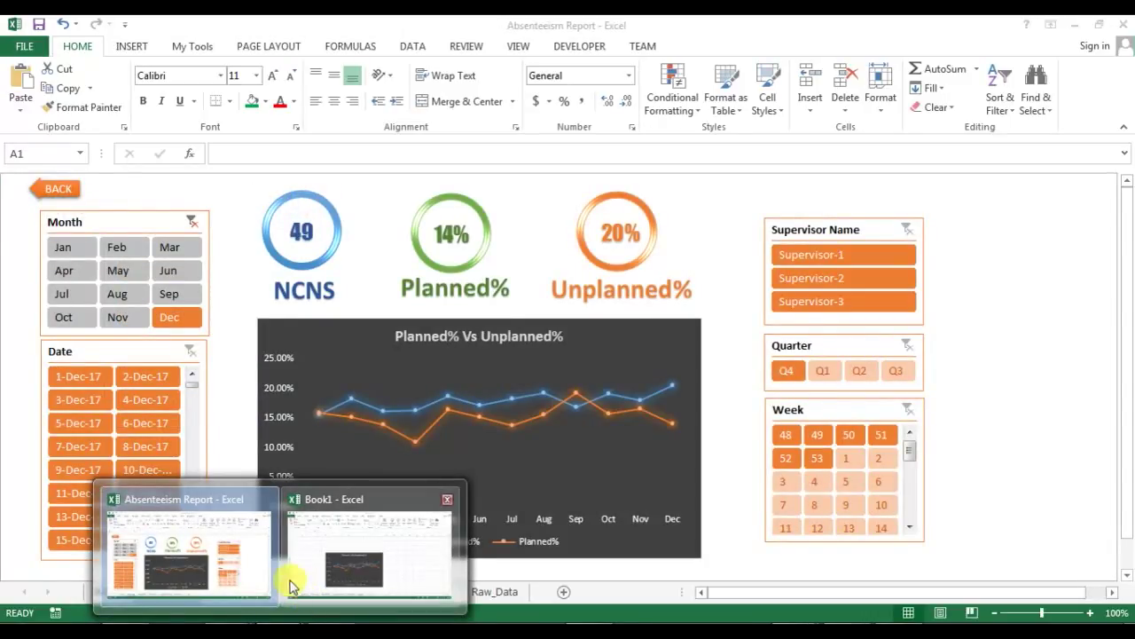